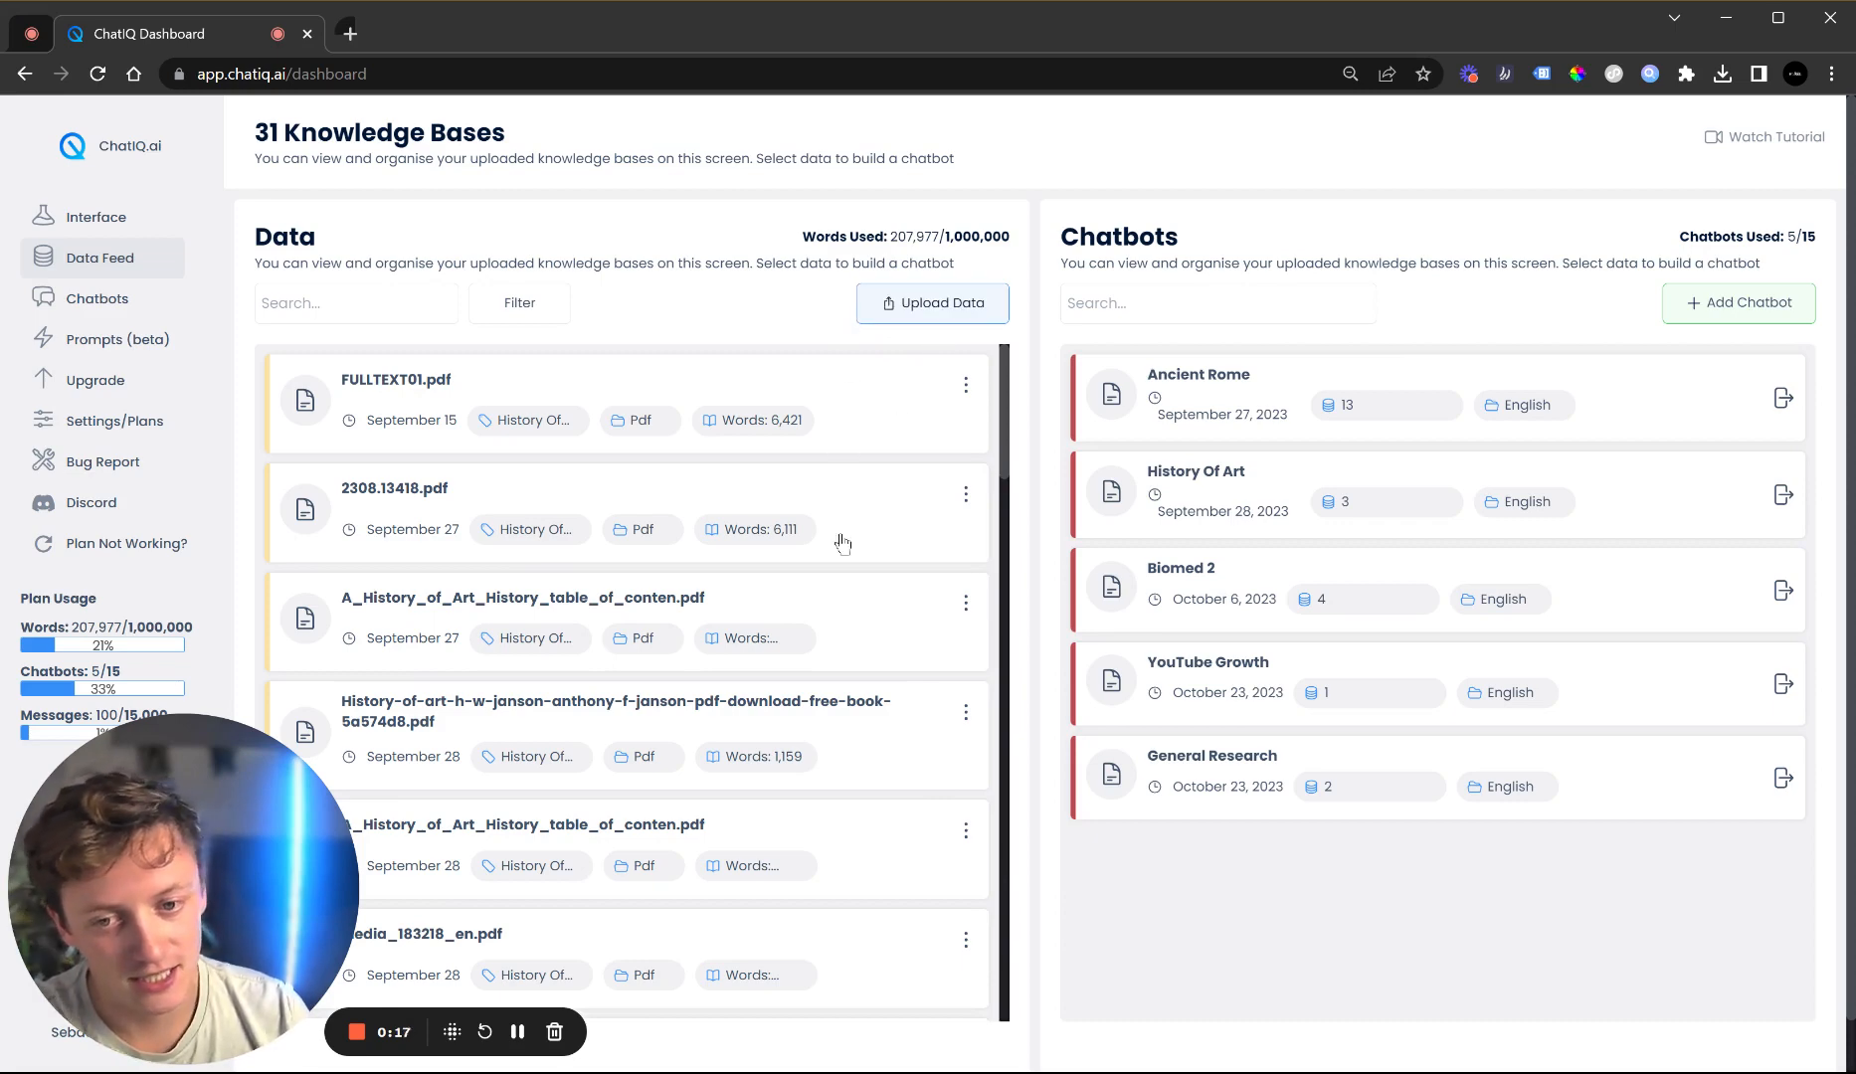
- Start a new knowledge base from a URL and enter chatiq.ai as the single link to scrape
scroll(842, 542, "down", 5)
scroll(833, 576, "up", 5)
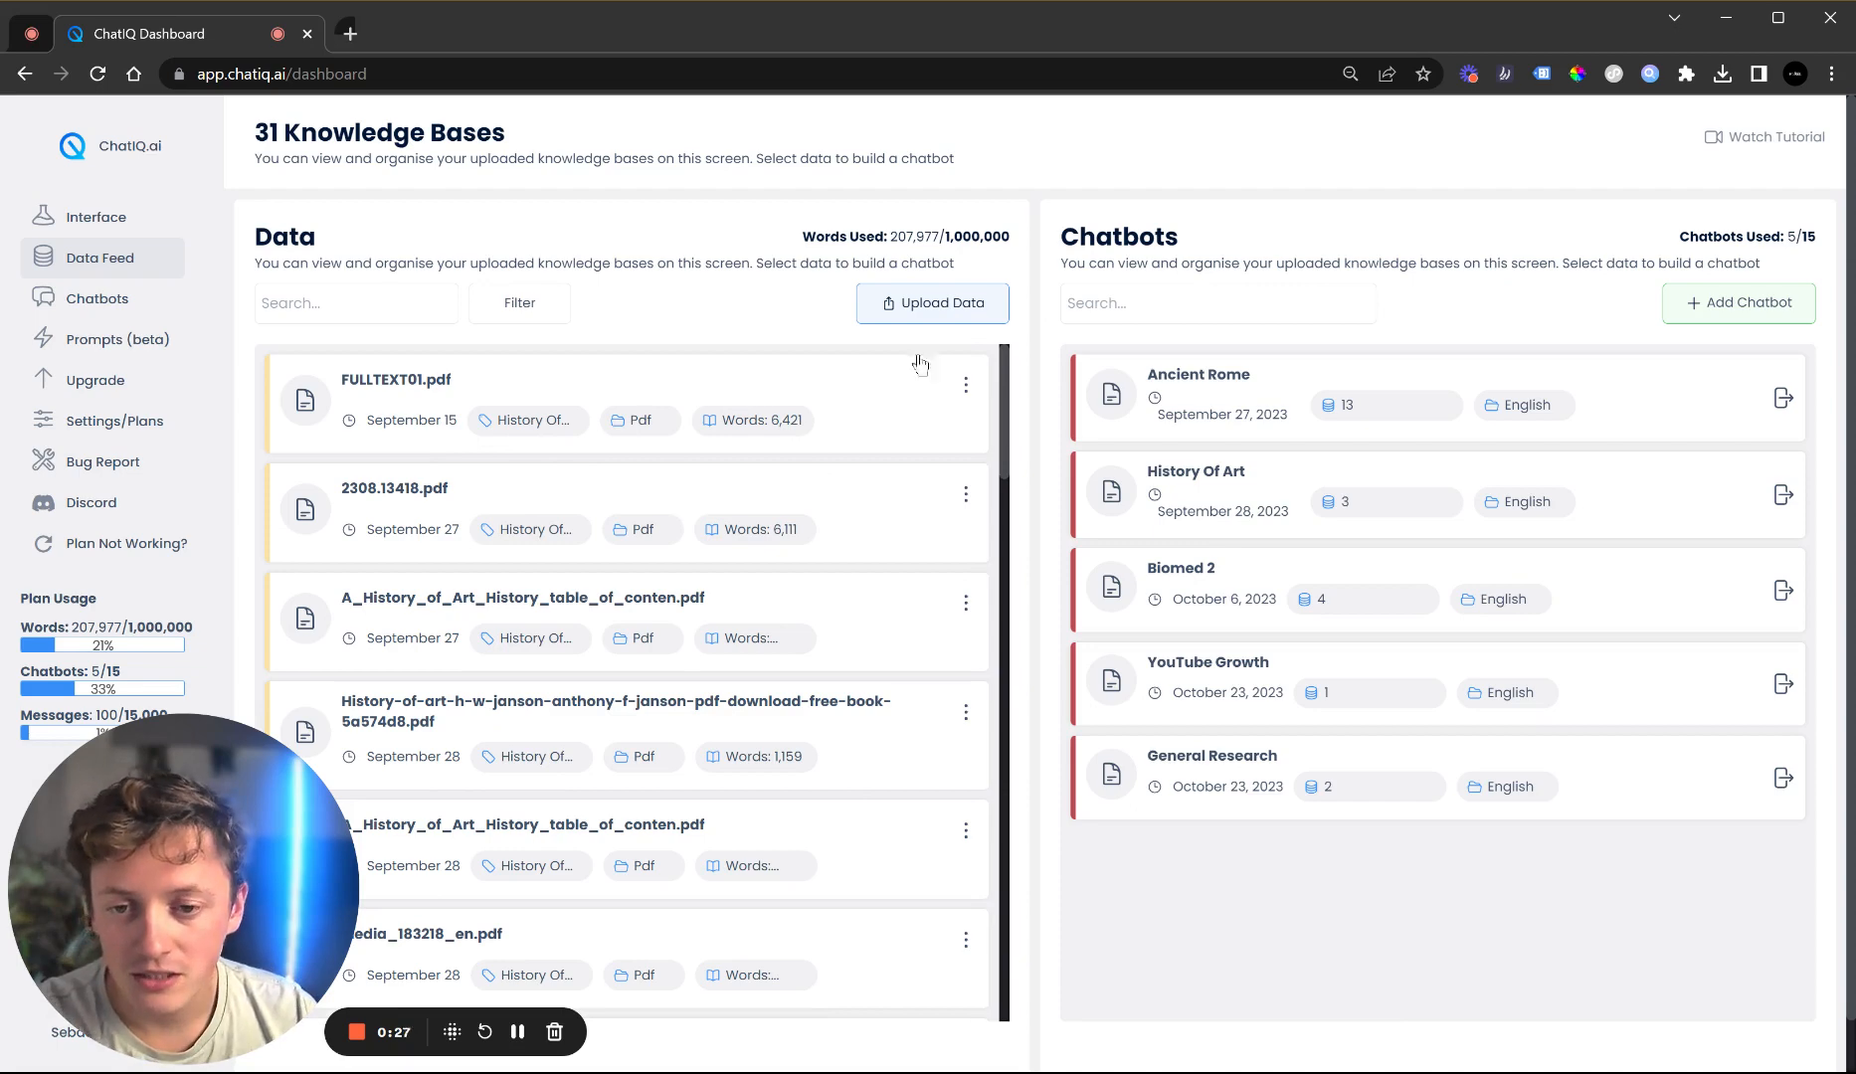
left_click(987, 310)
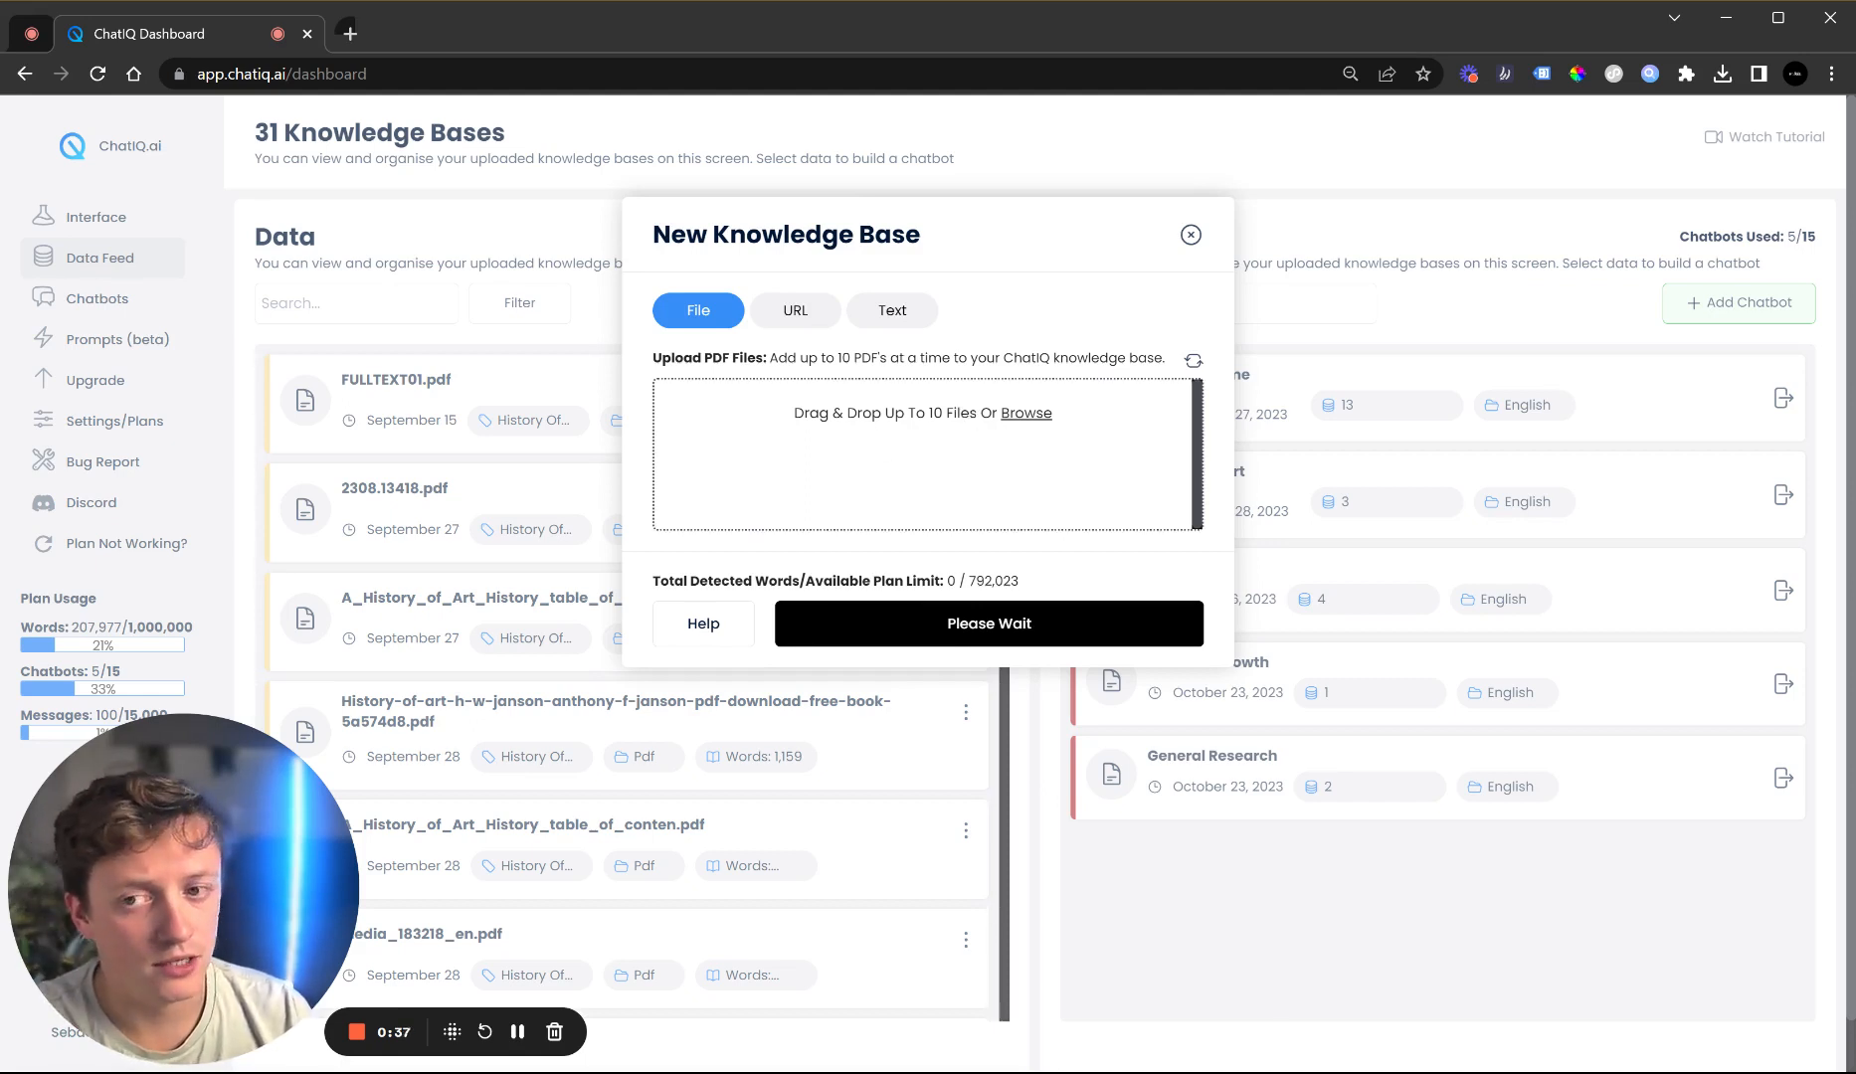
left_click(795, 309)
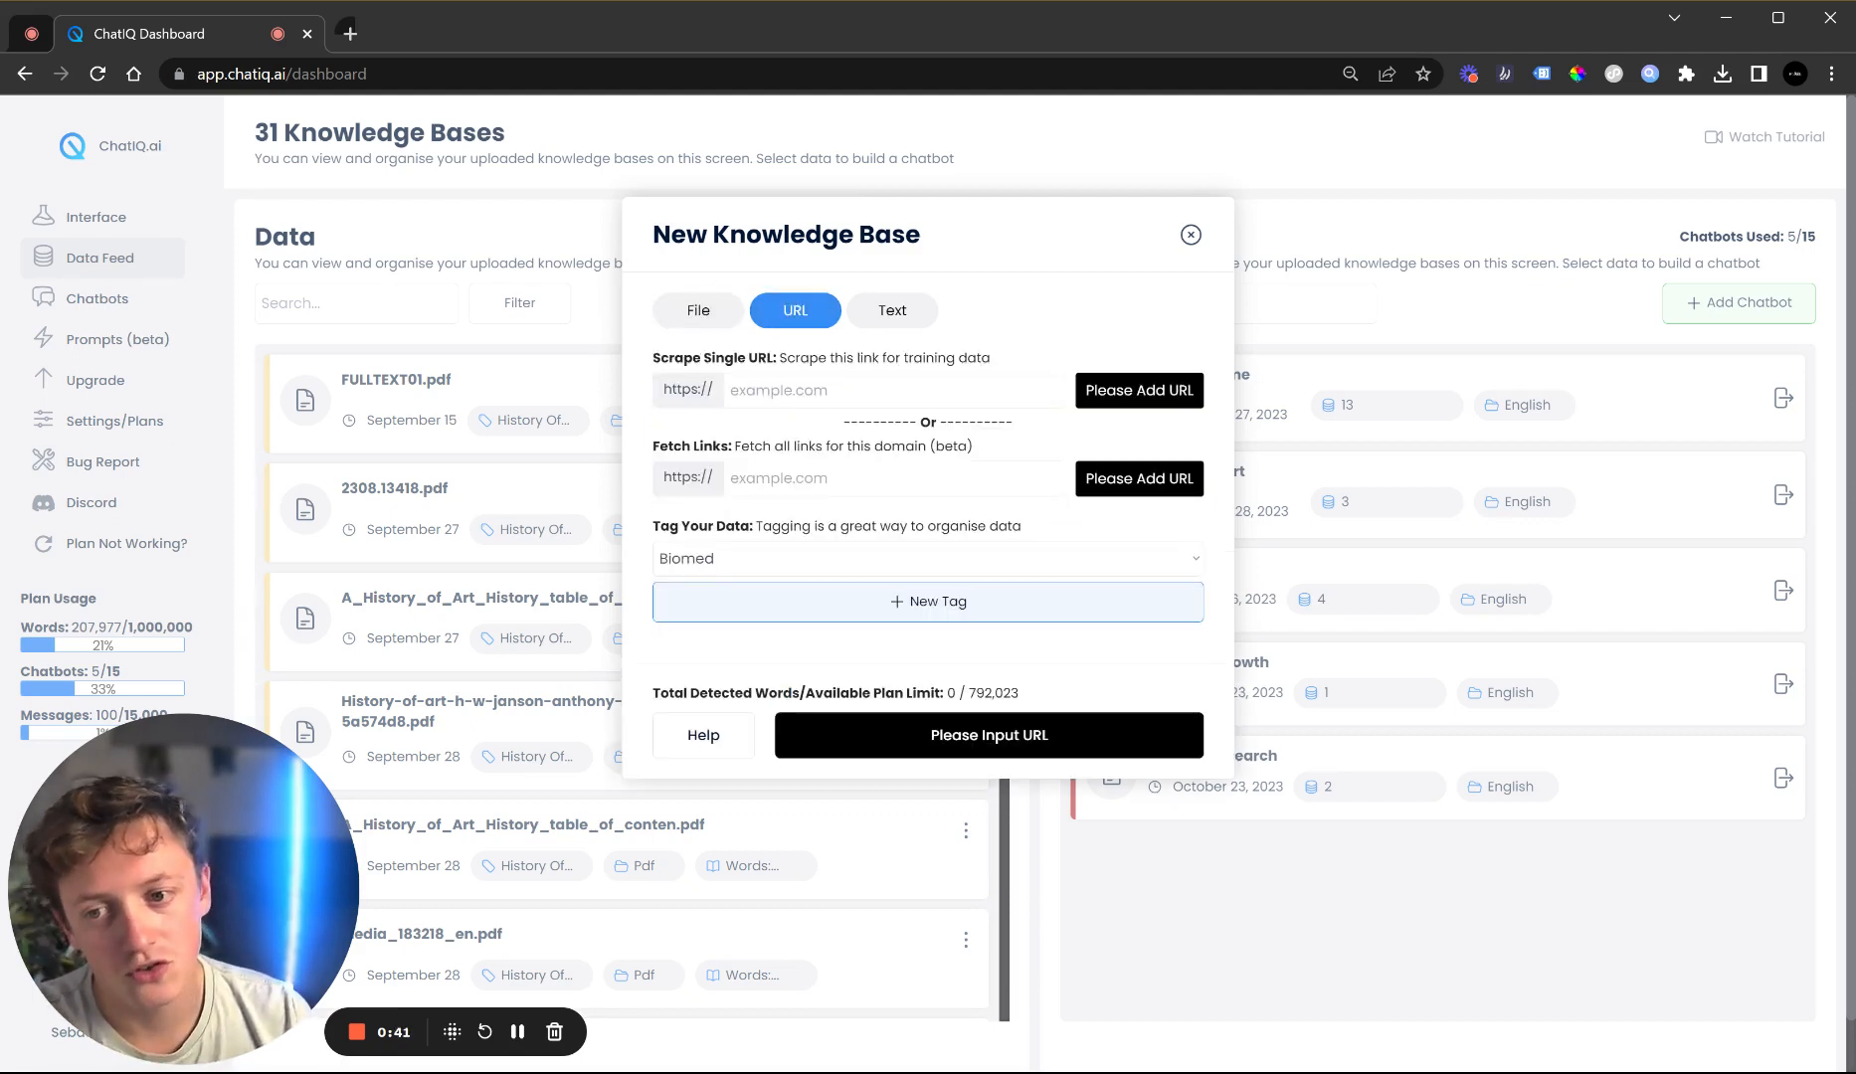
left_click_drag(690, 360, 800, 386)
left_click(800, 388)
type("chatiq.ai")
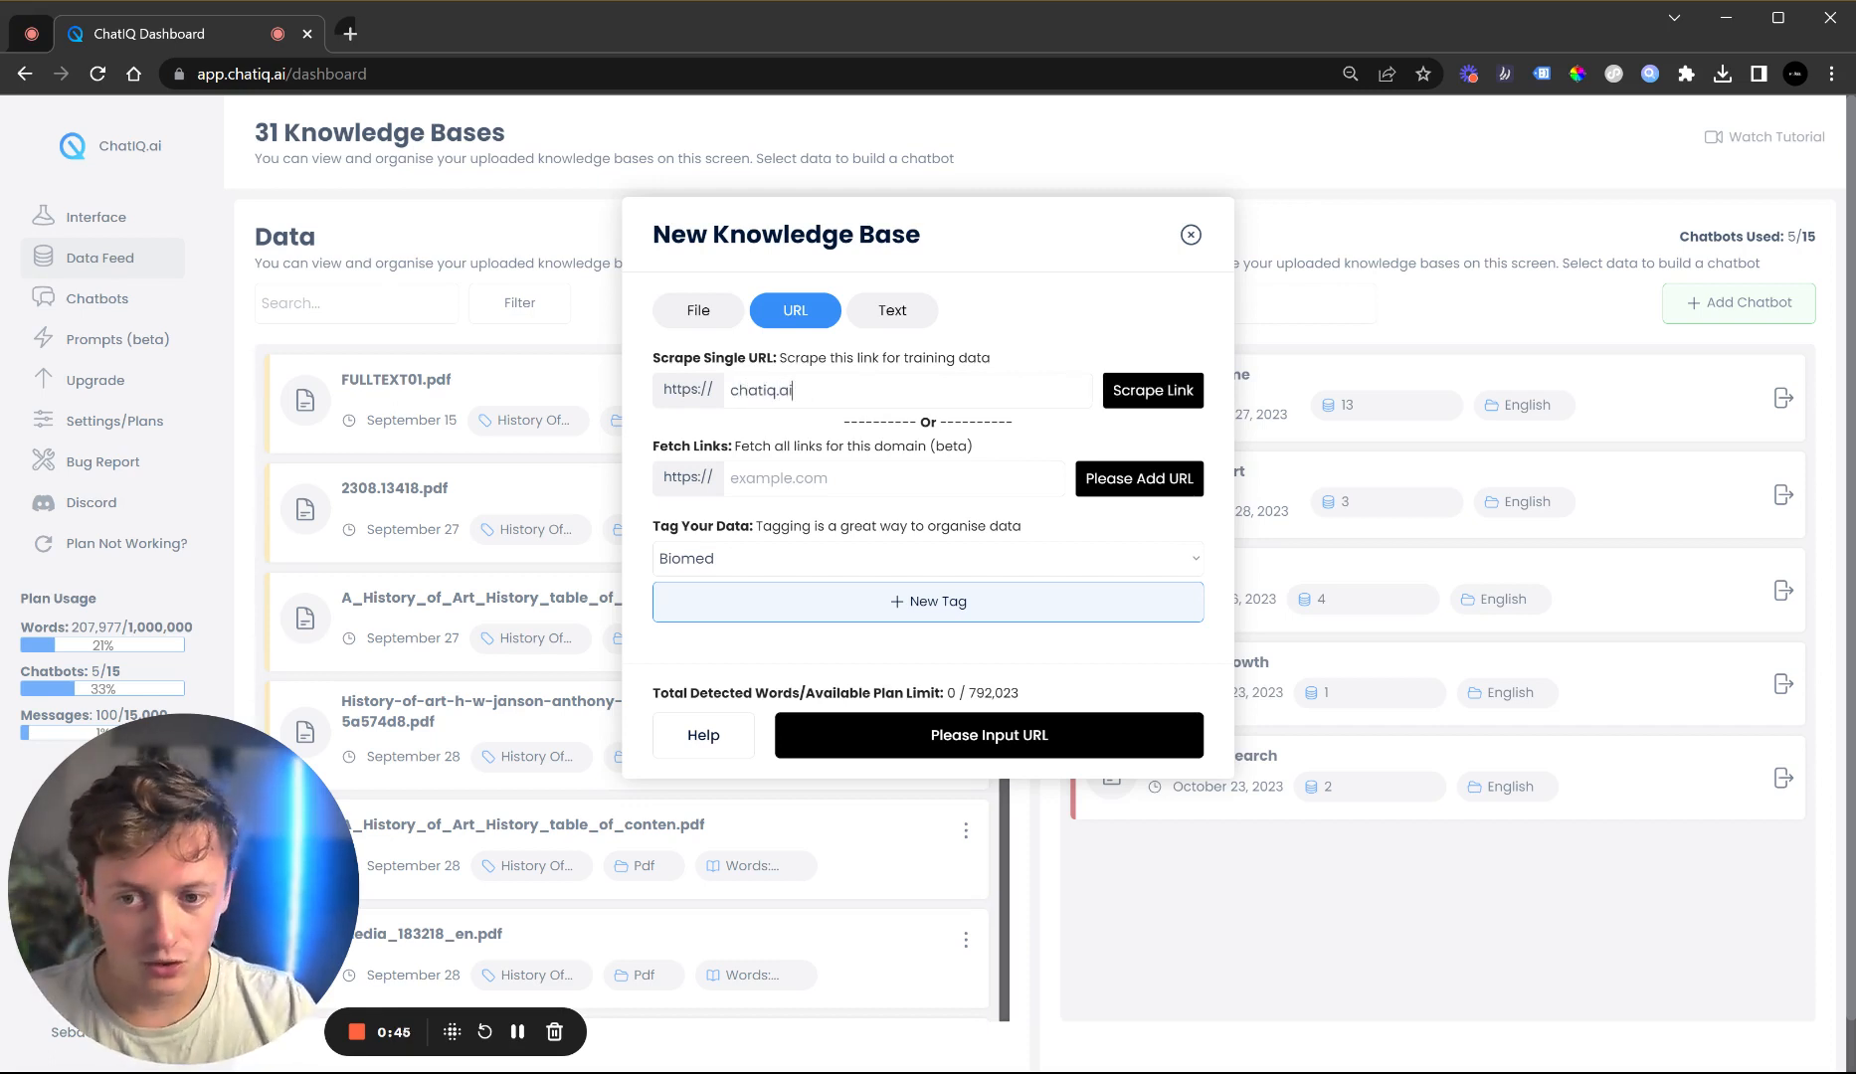
- Clear the single-URL entry and fetch all links for the domain chatiq.ai instead
left_click(785, 478)
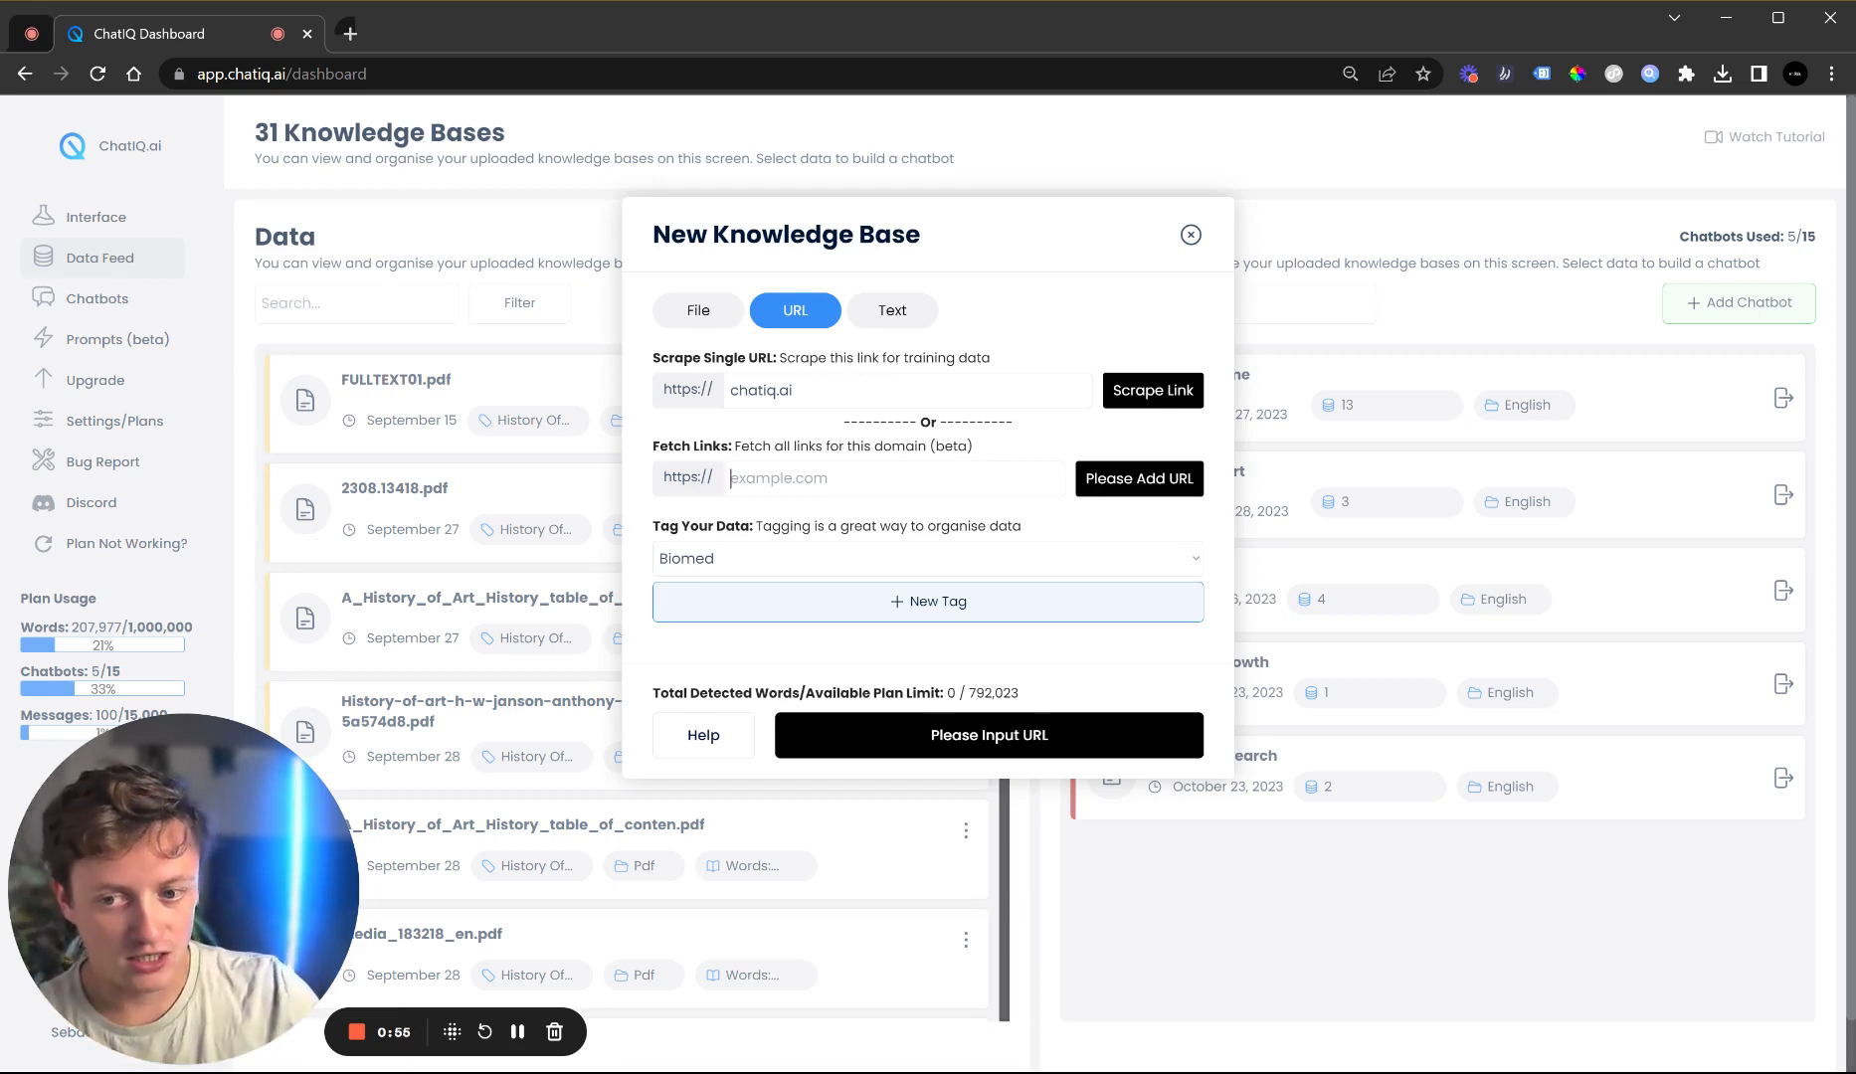
type("chatiq")
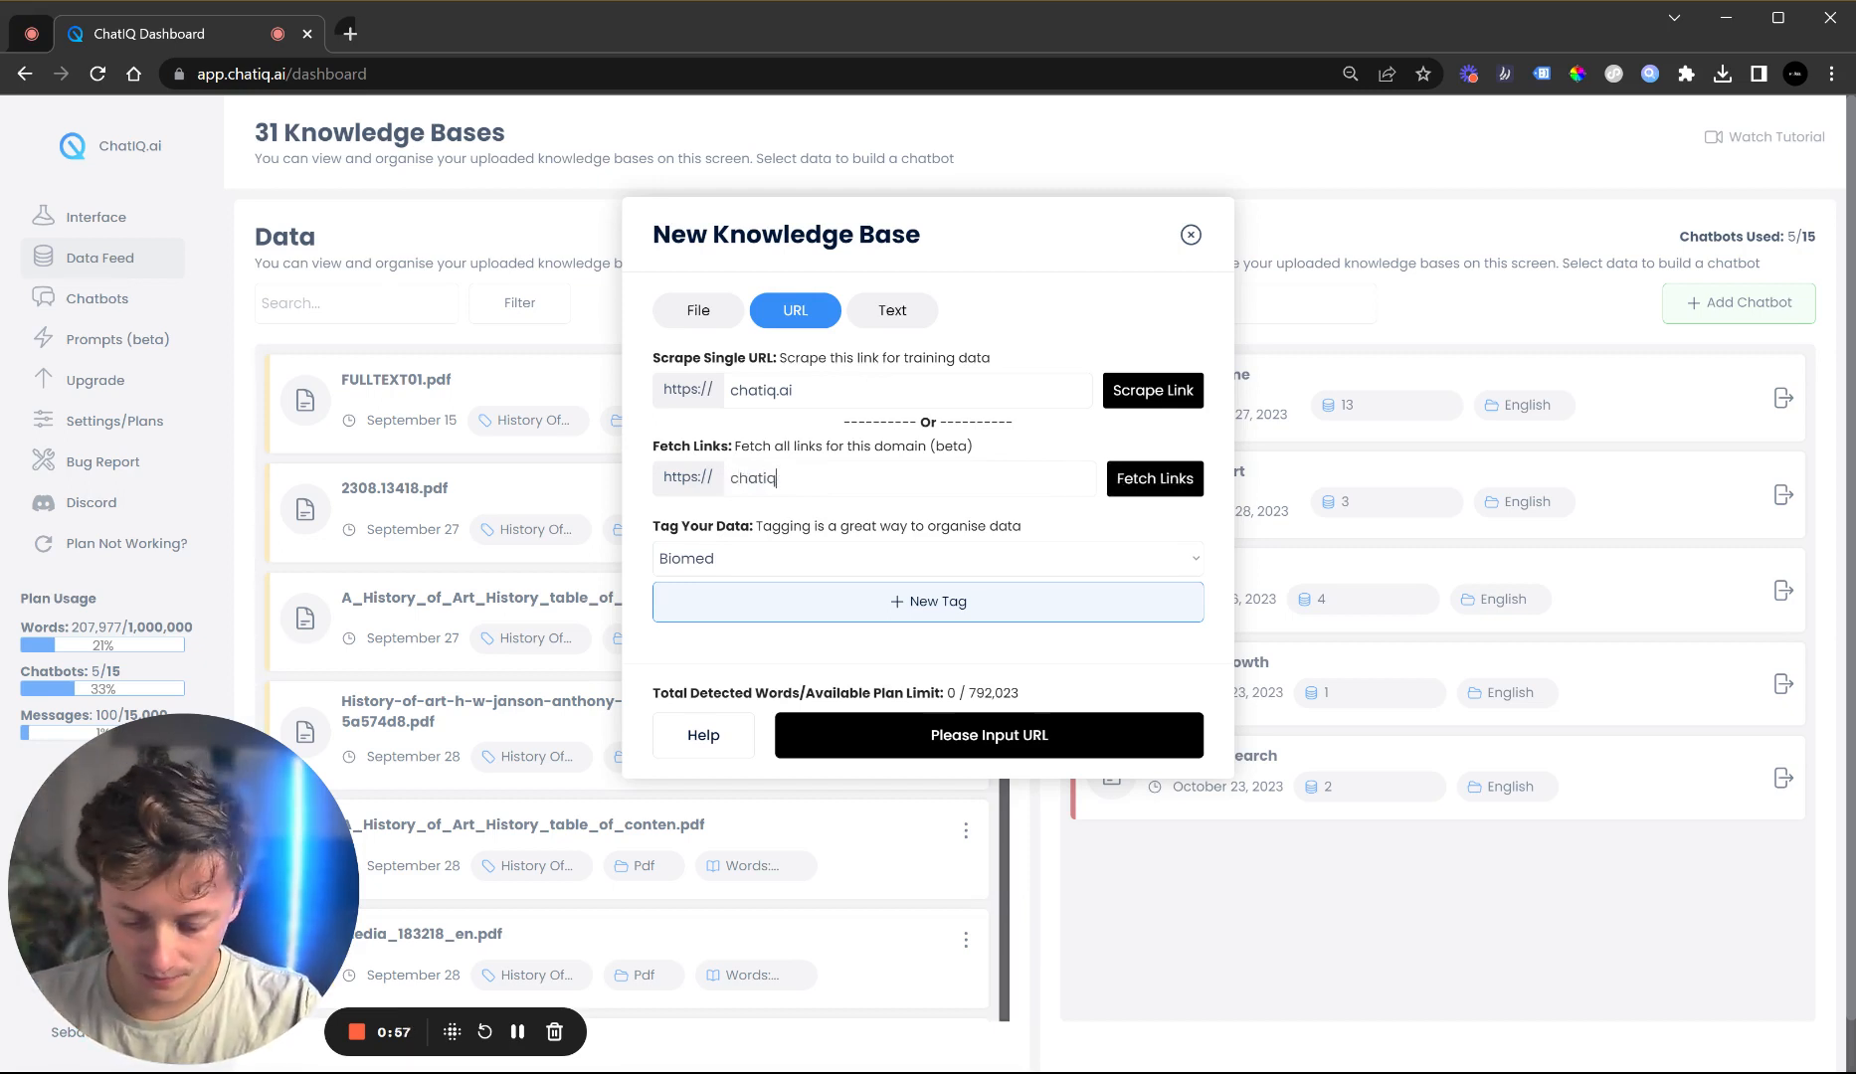
type(".ai")
left_click(777, 390)
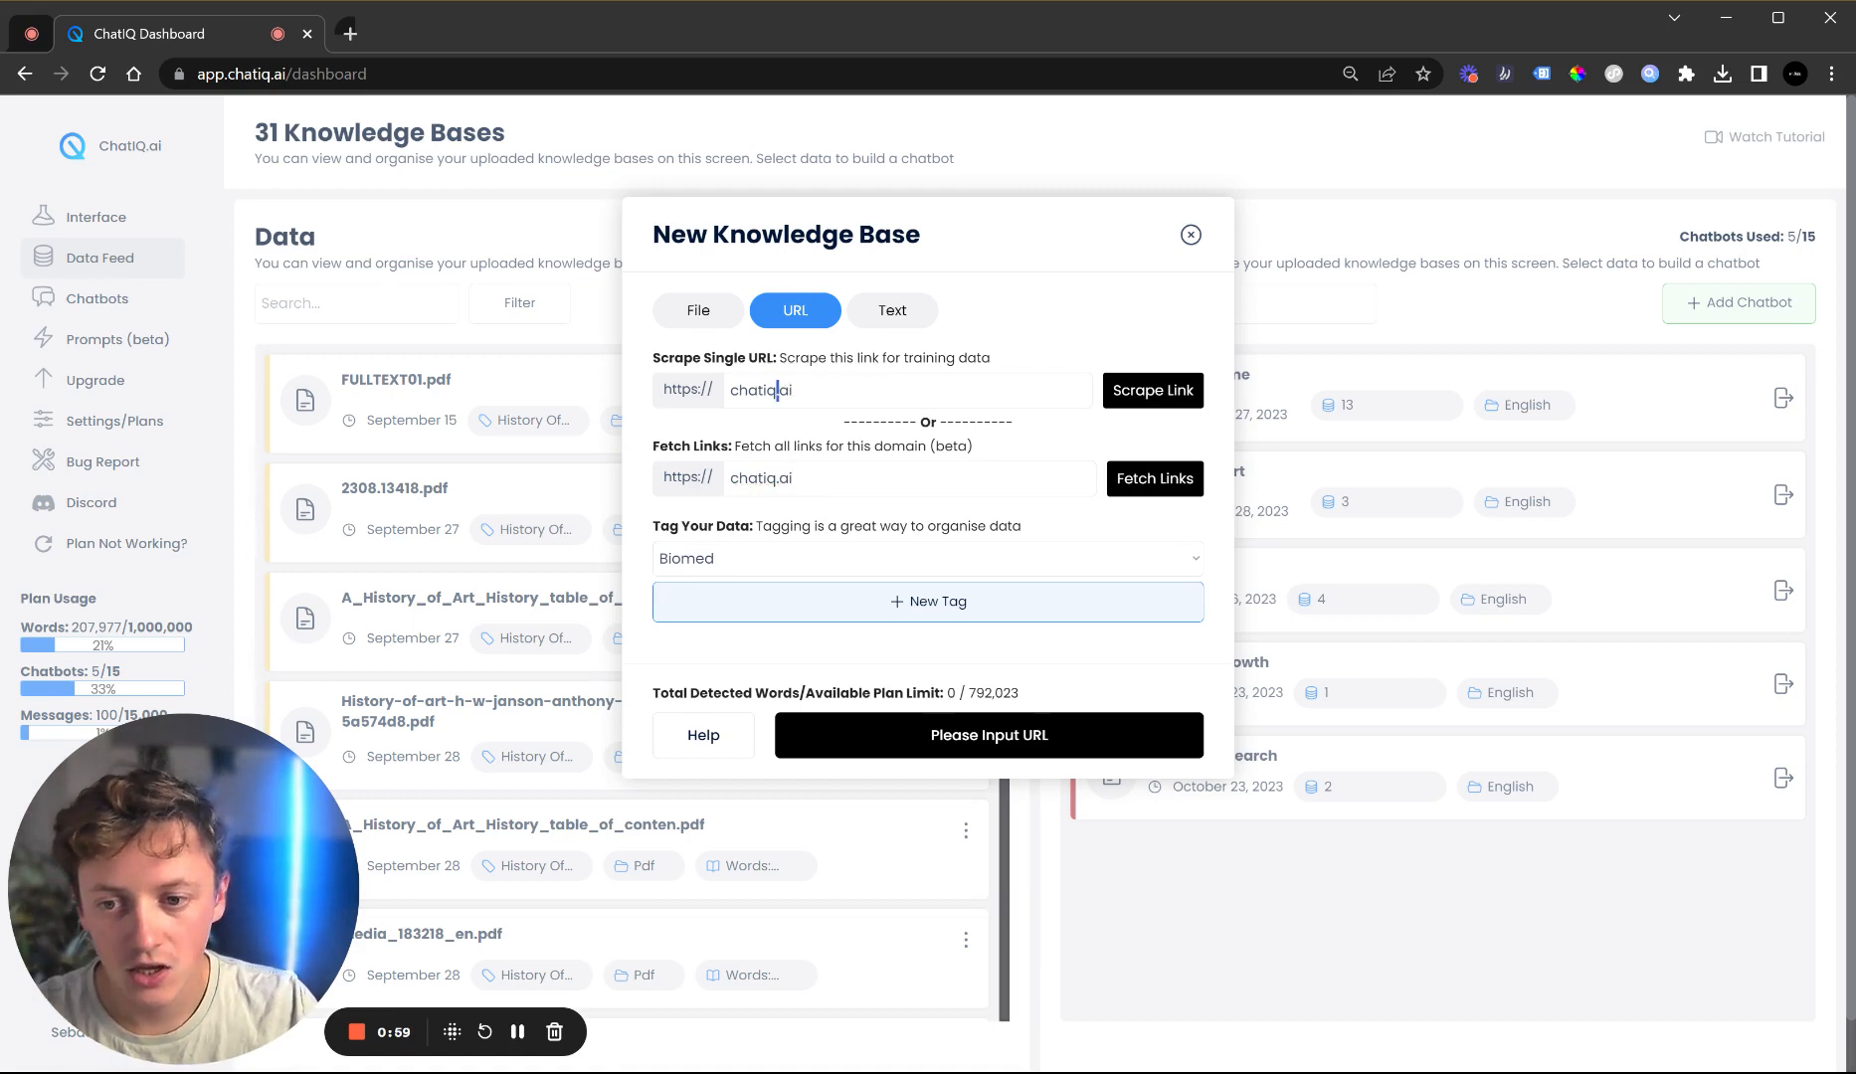
key("ctrl+a")
key("BackSpace")
left_click(1141, 484)
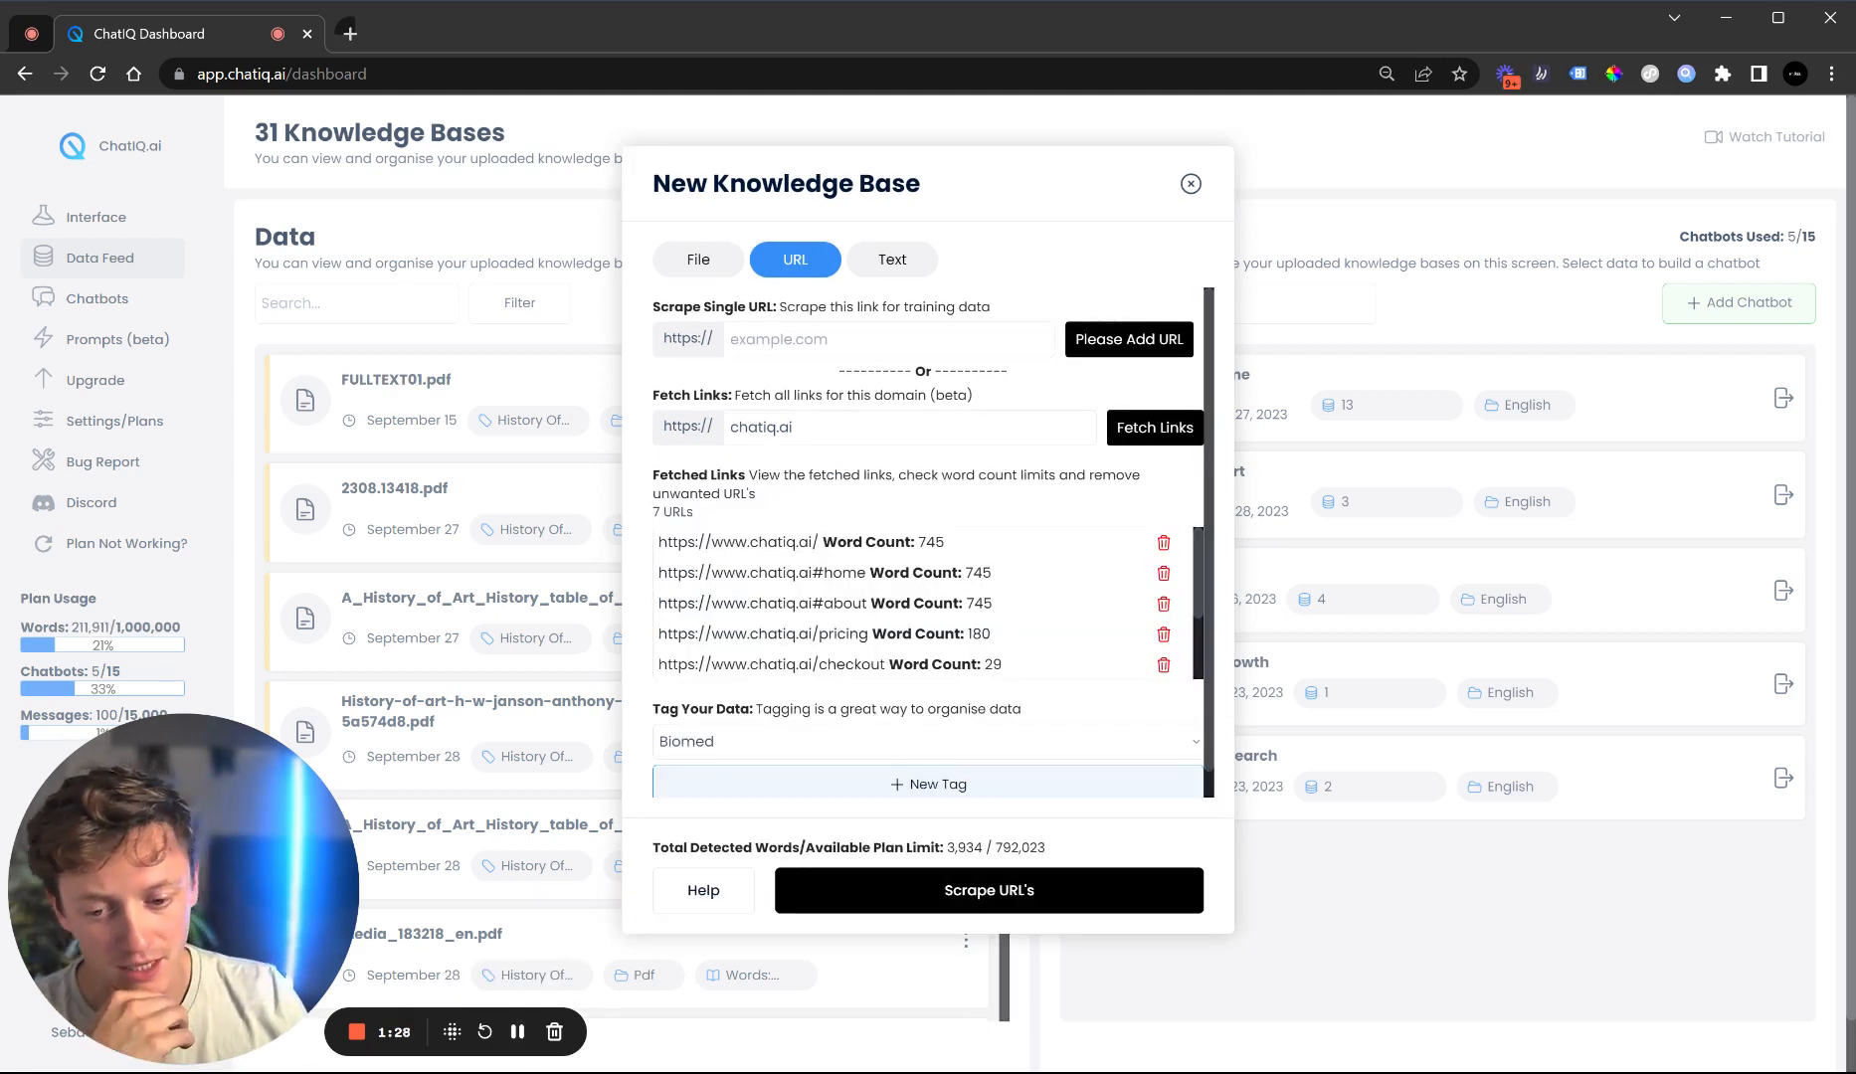
- Examine the total detected words and the fetched chatiq.ai links with their word counts
left_click_drag(944, 848, 983, 849)
left_click(976, 848)
left_click(945, 849)
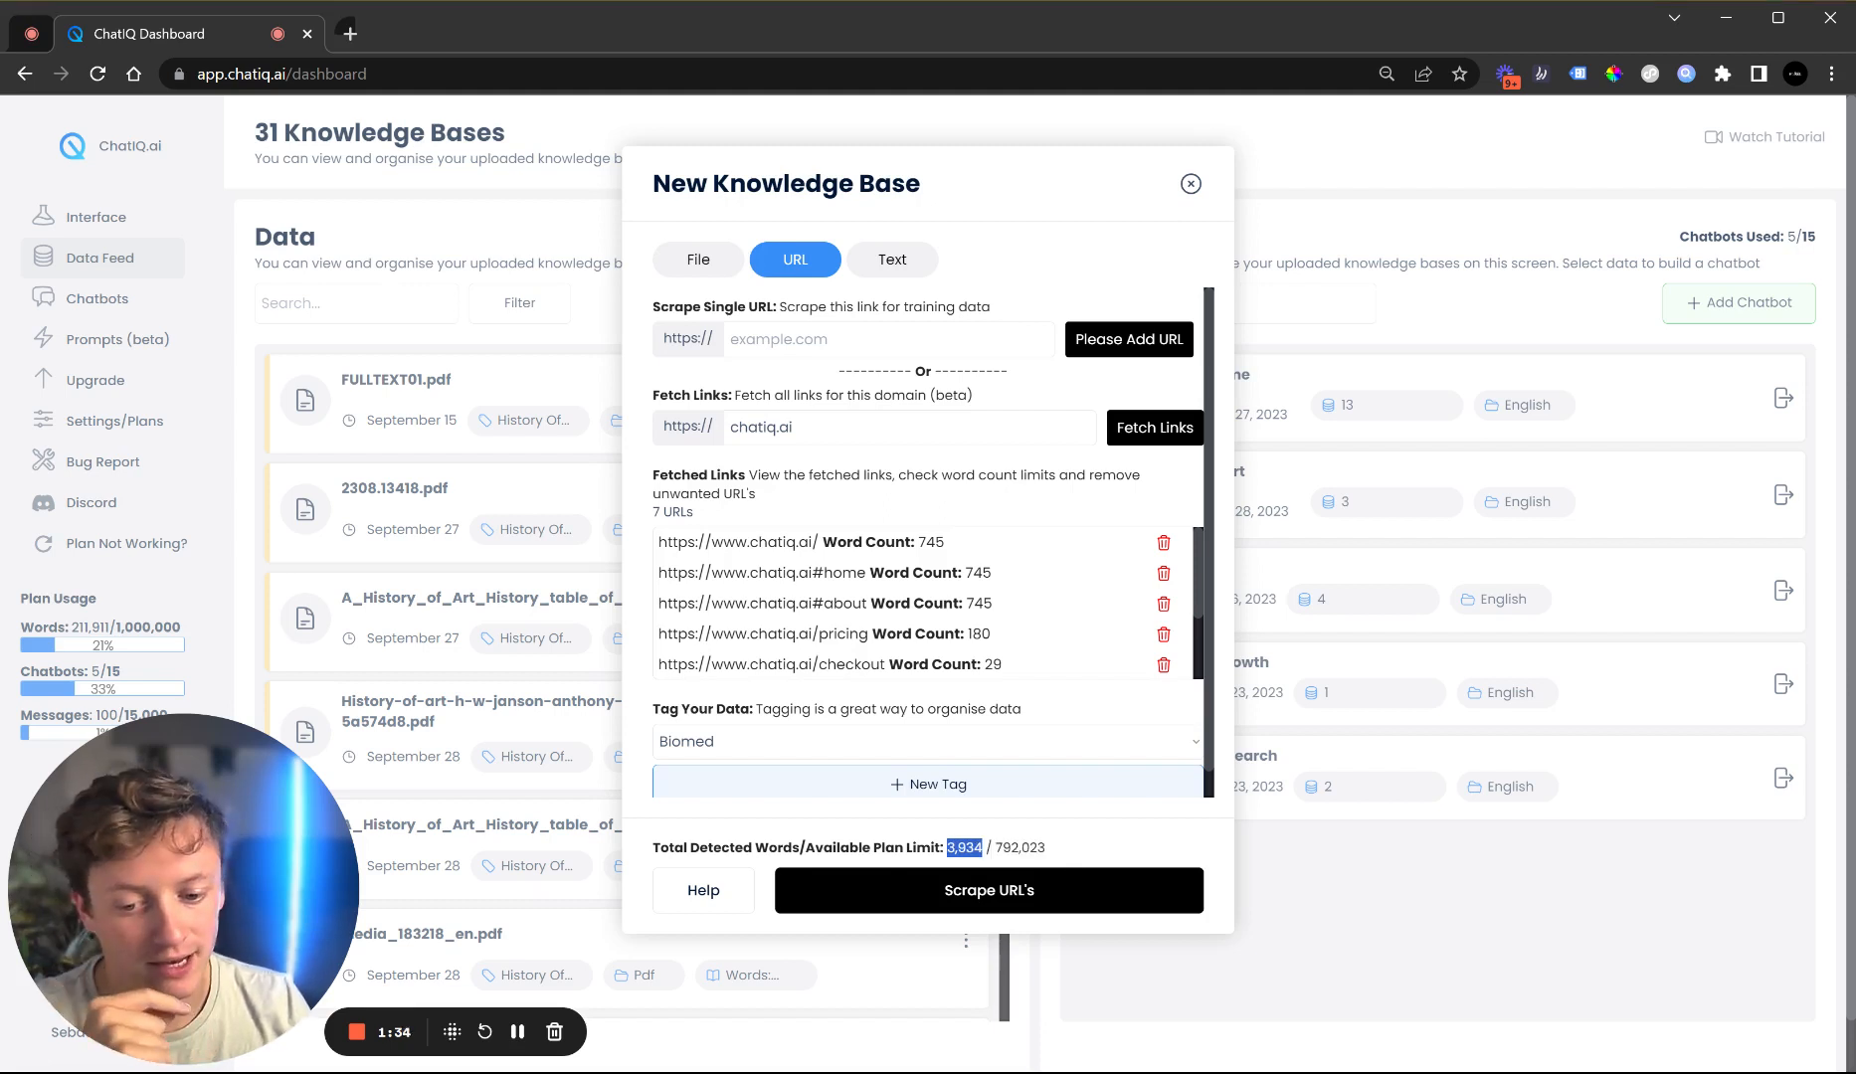
scroll(1010, 652, "down", 2)
scroll(1008, 657, "up", 2)
scroll(1007, 656, "down", 2)
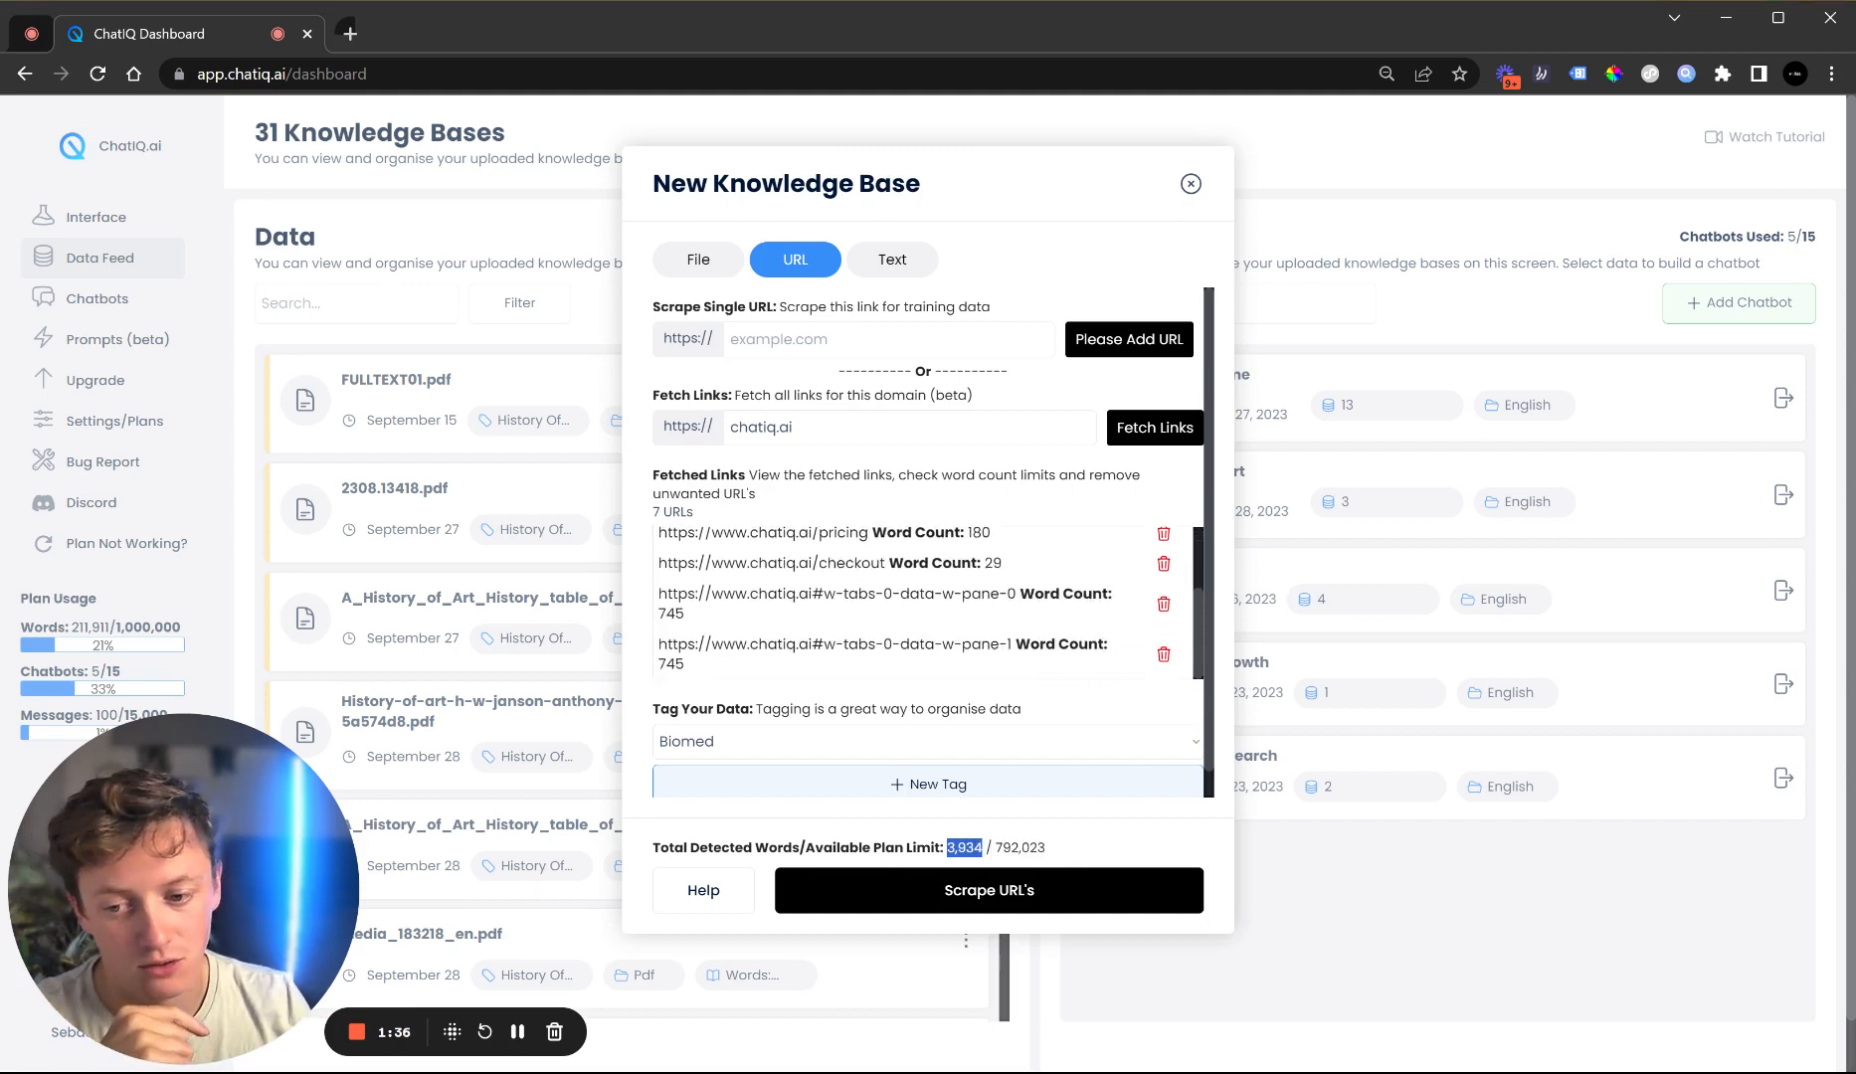
scroll(1008, 657, "up", 2)
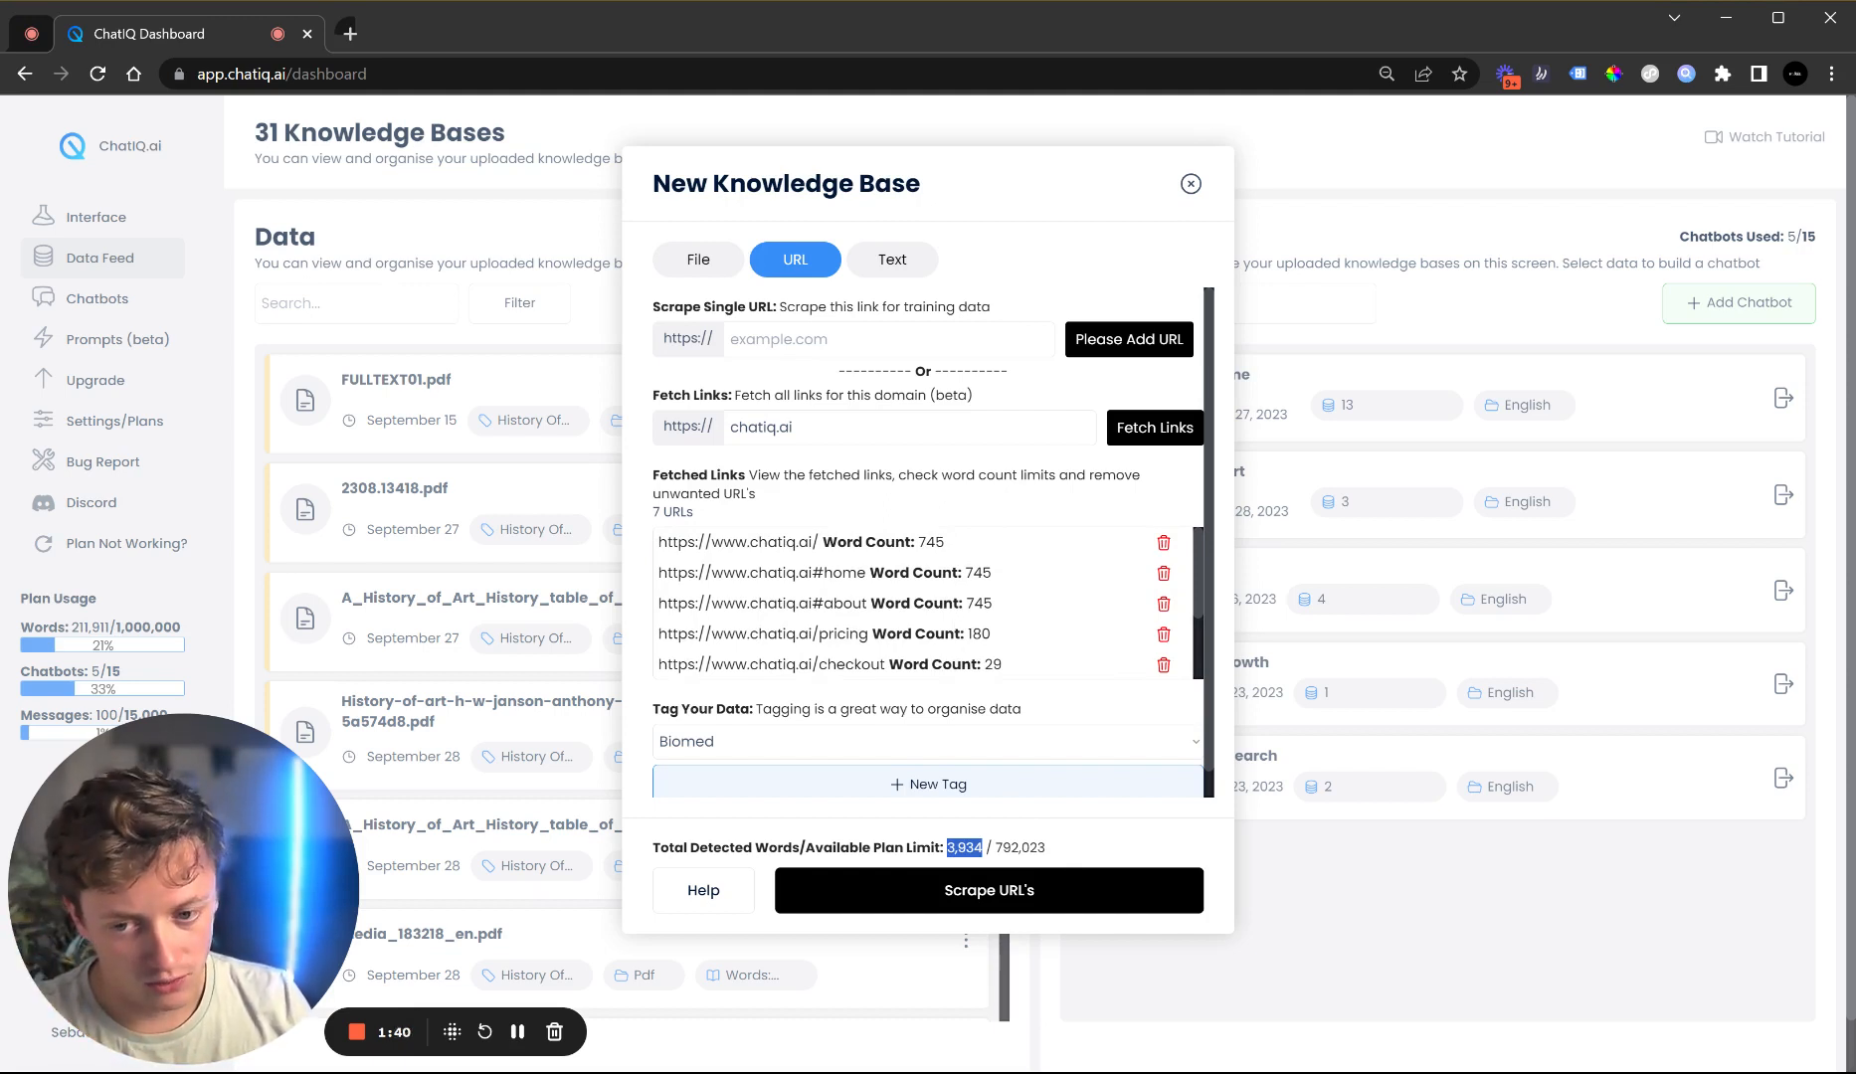
triple_click(679, 543)
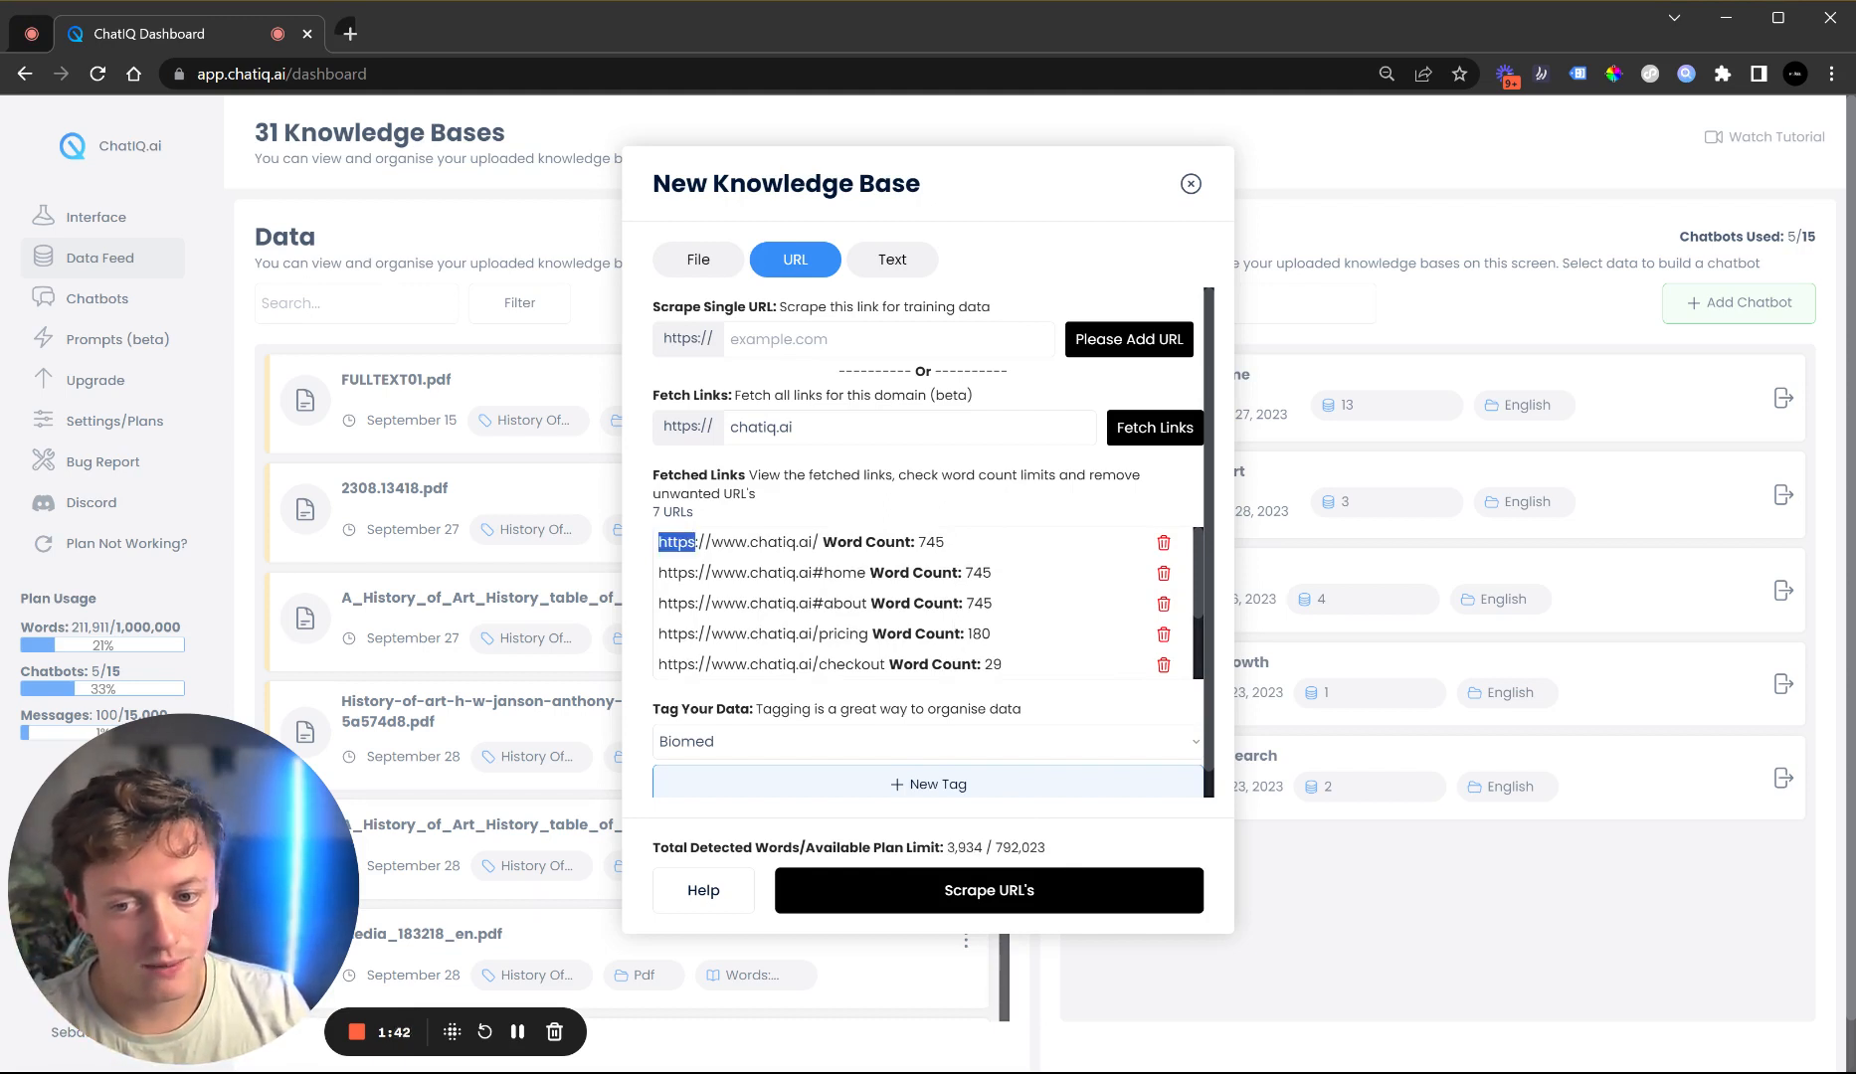
left_click_drag(808, 573, 834, 573)
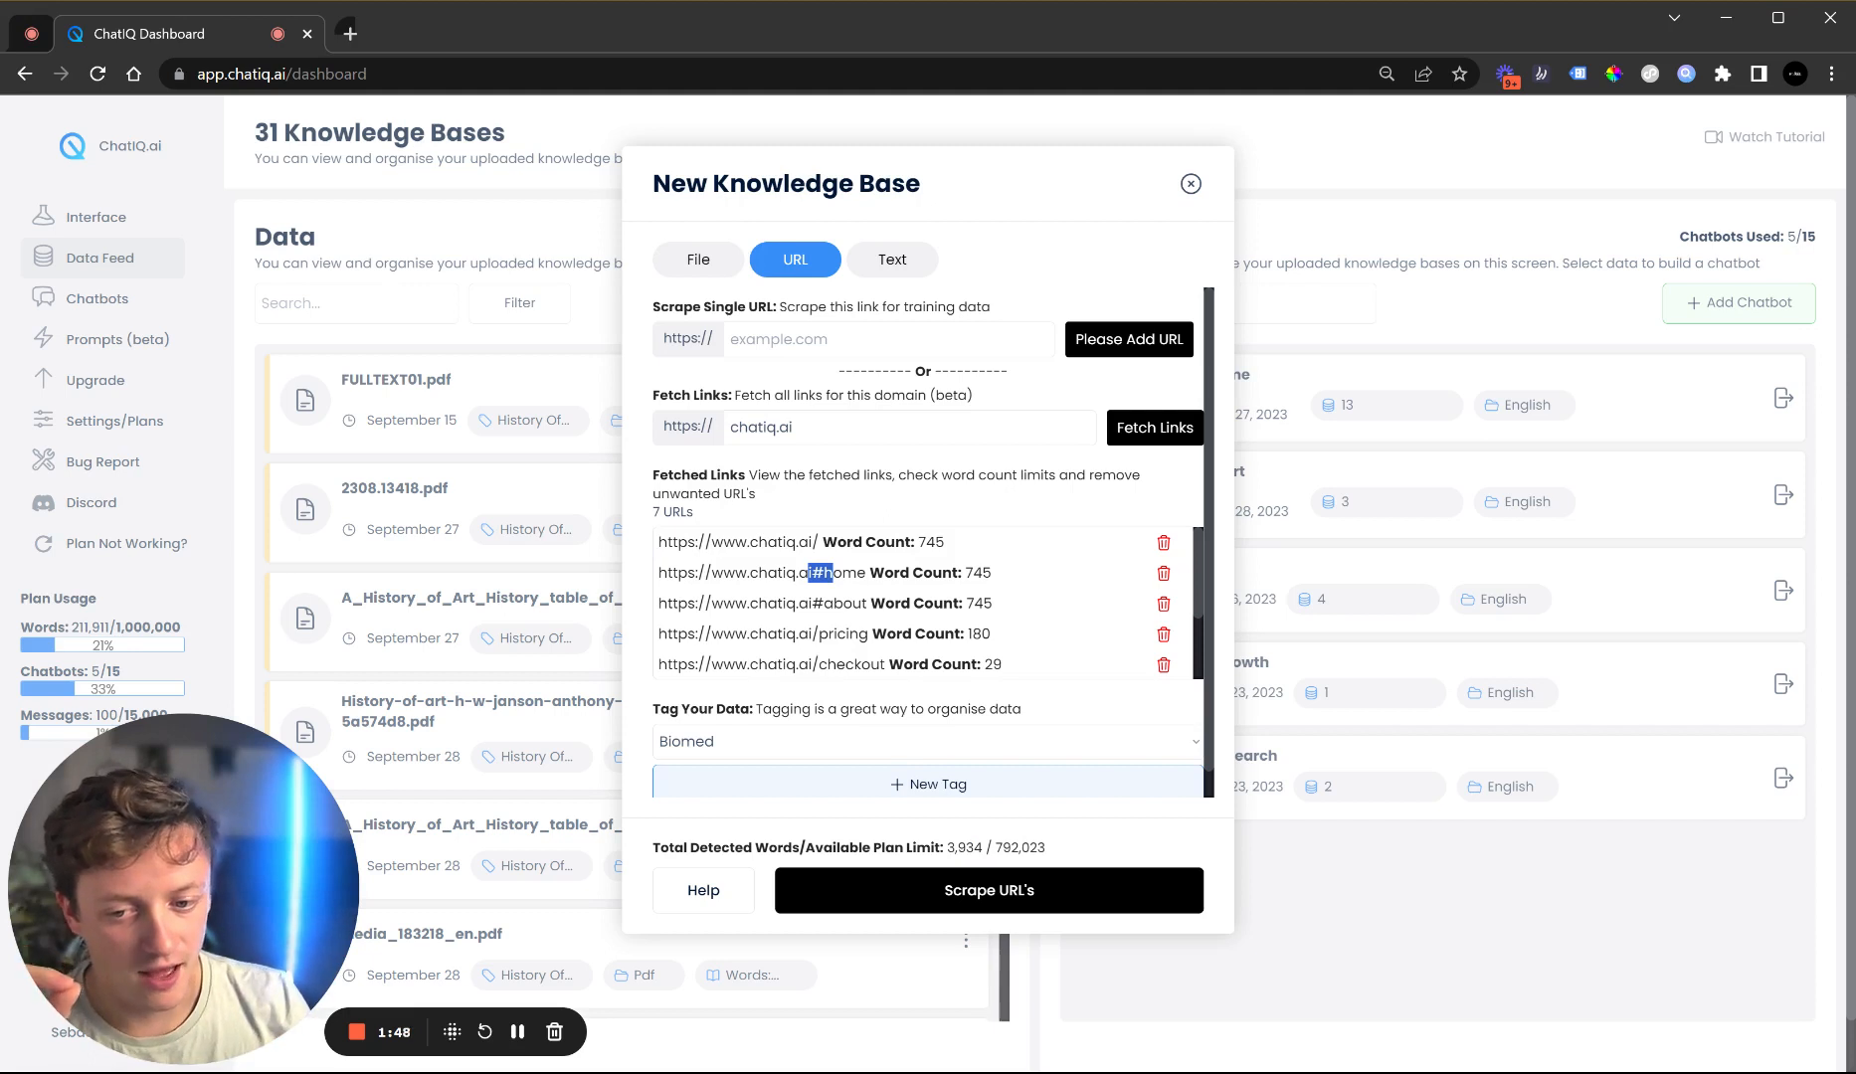
left_click_drag(869, 573, 783, 572)
triple_click(783, 573)
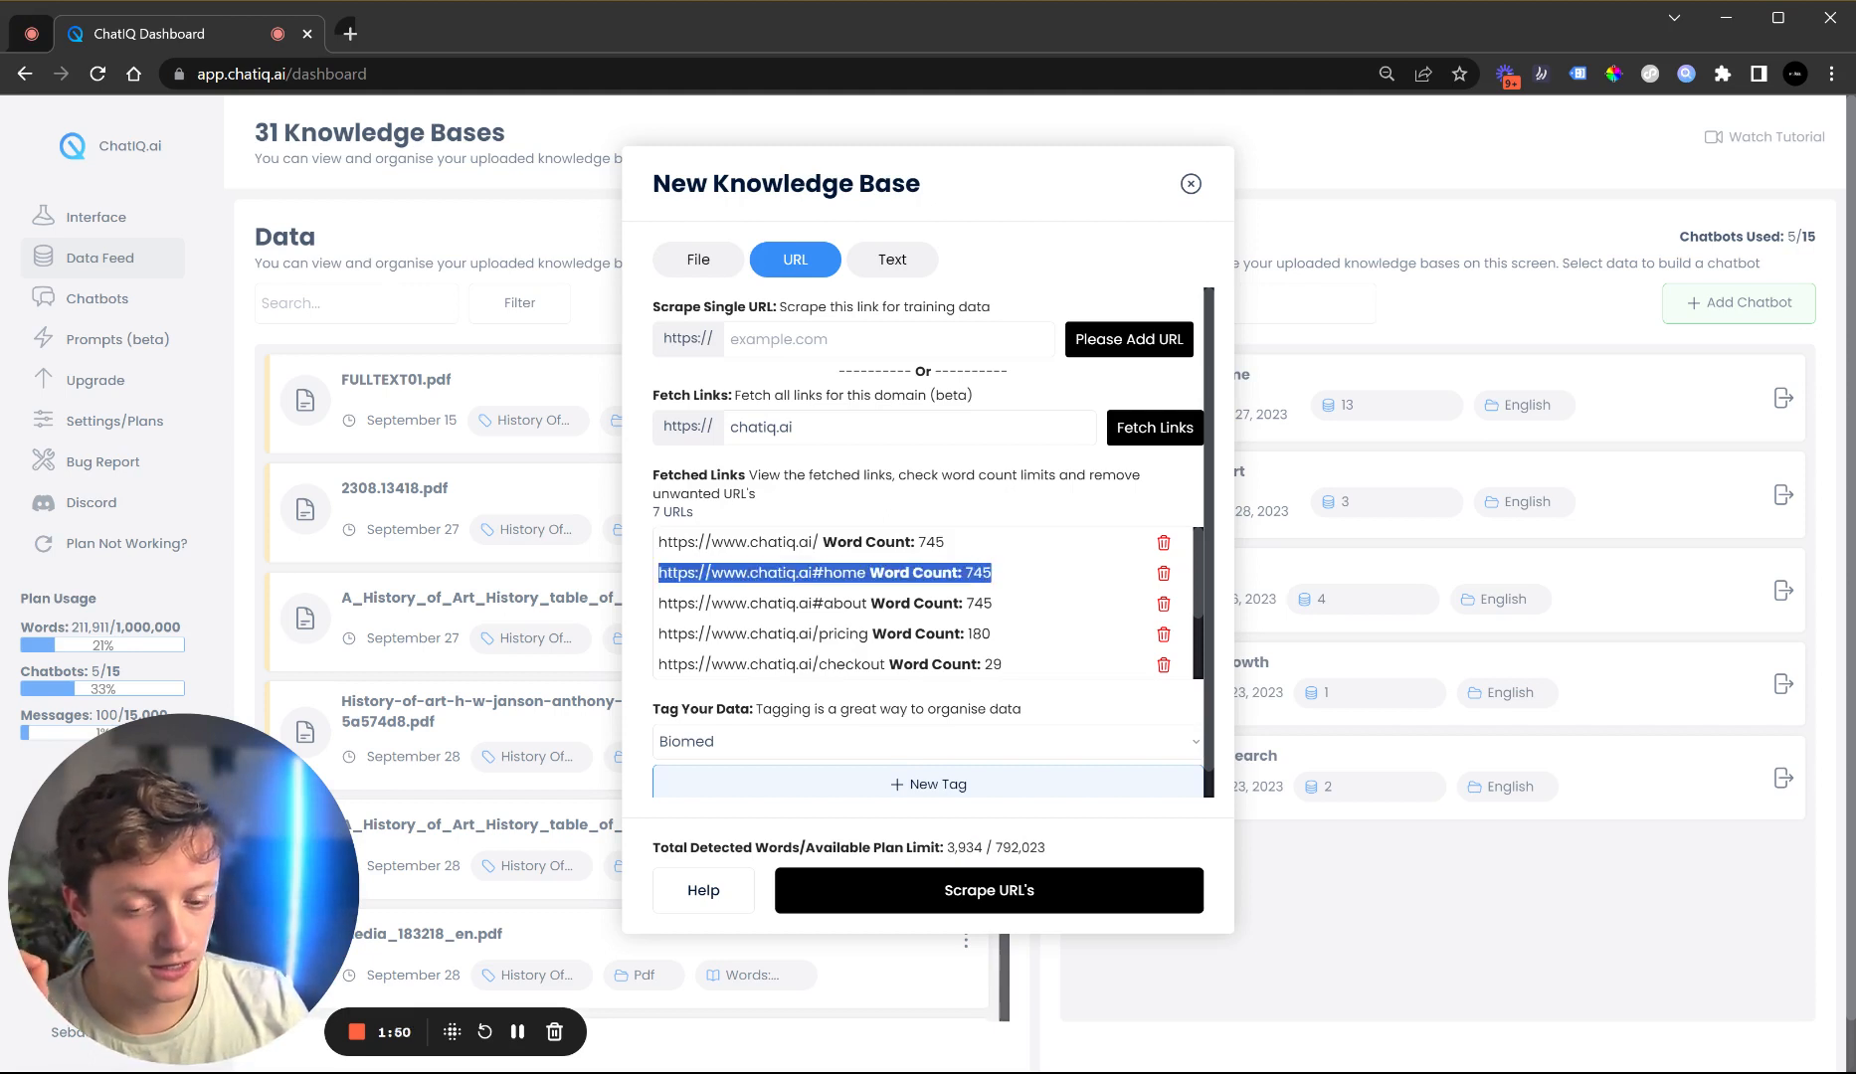
left_click(1162, 573)
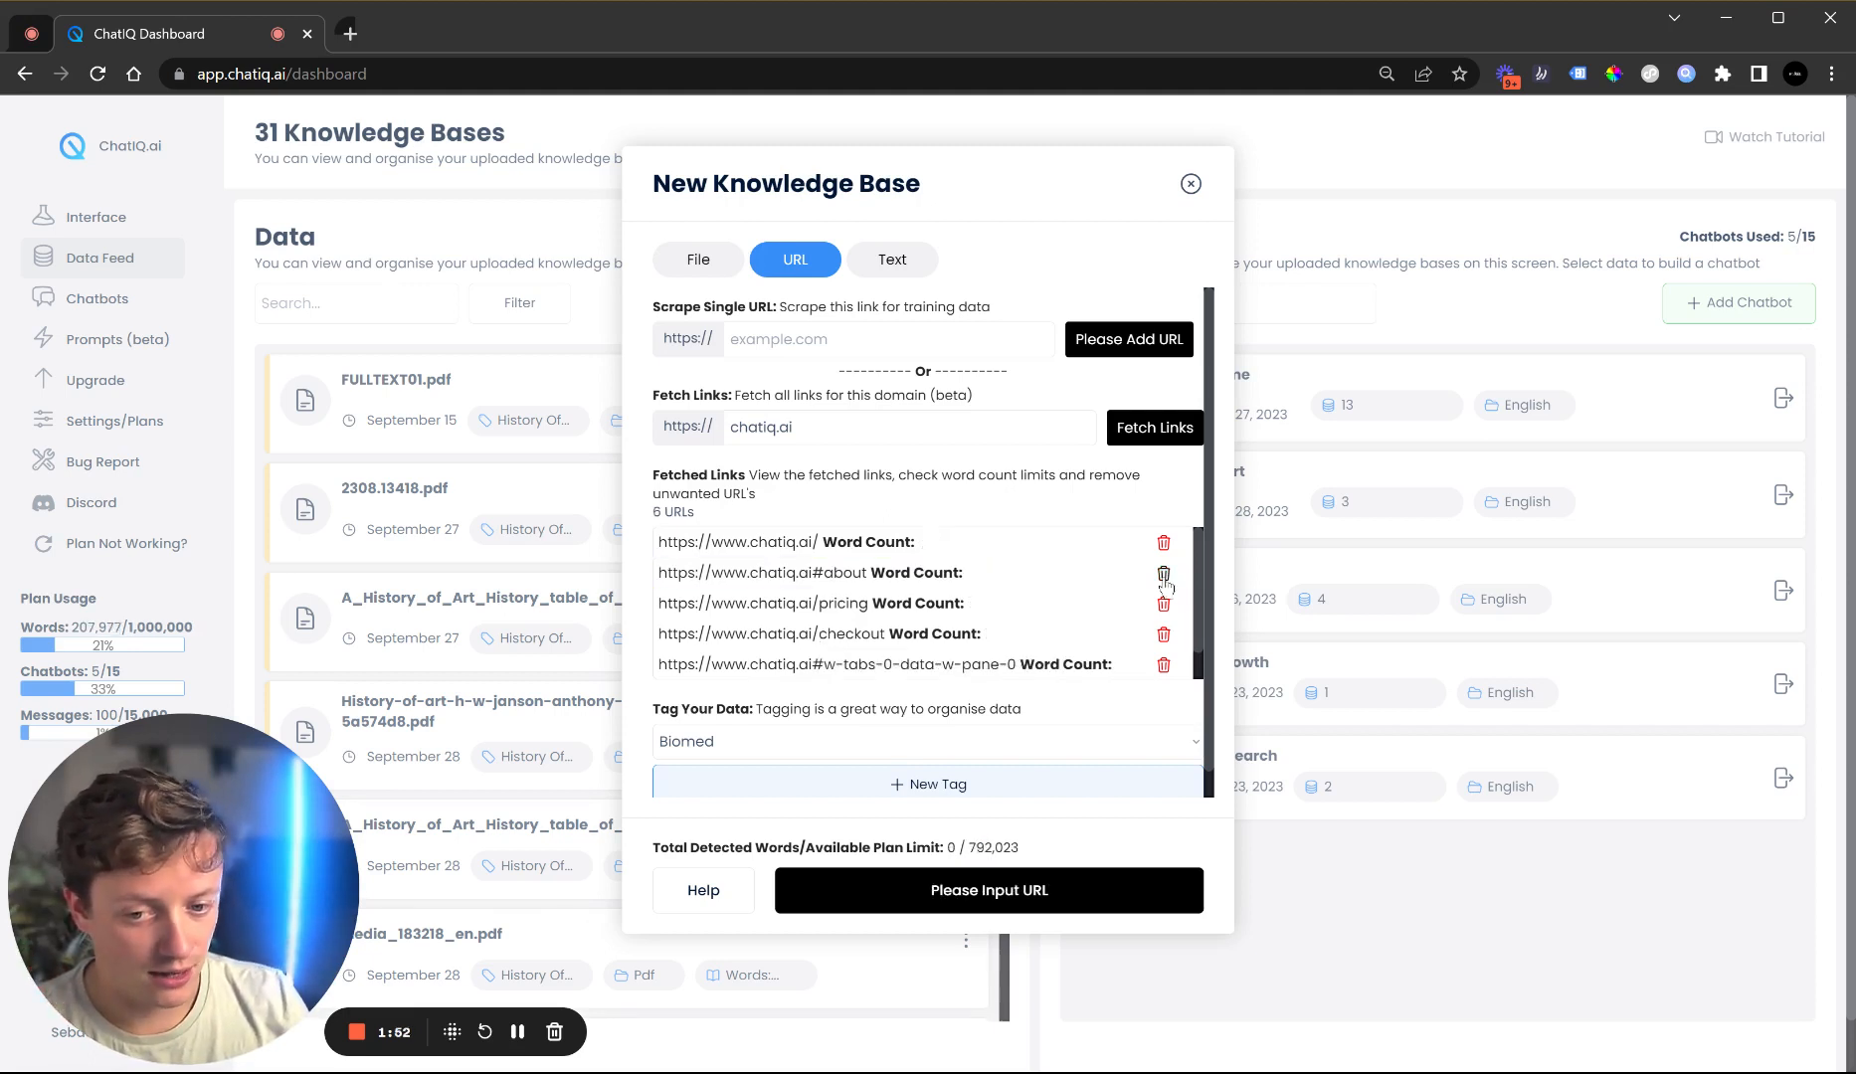
left_click(1163, 573)
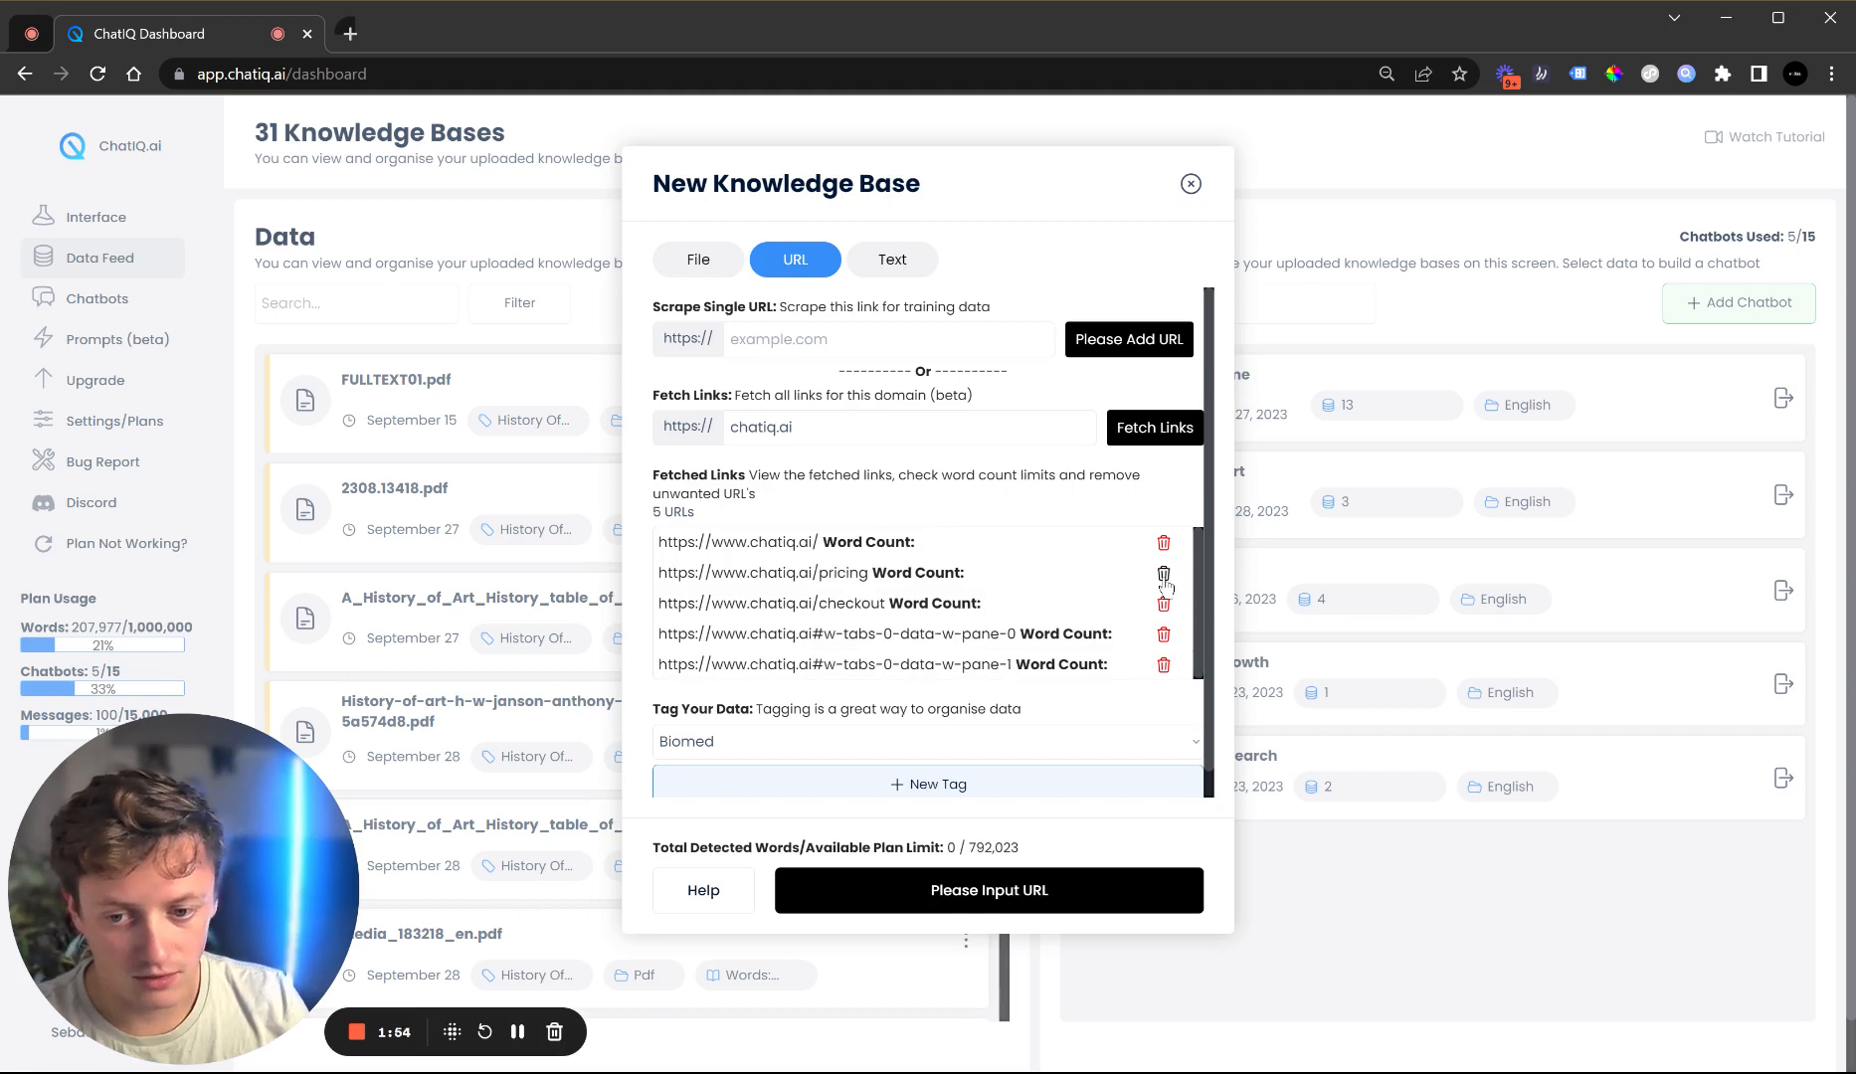
left_click(1162, 575)
left_click(1166, 577)
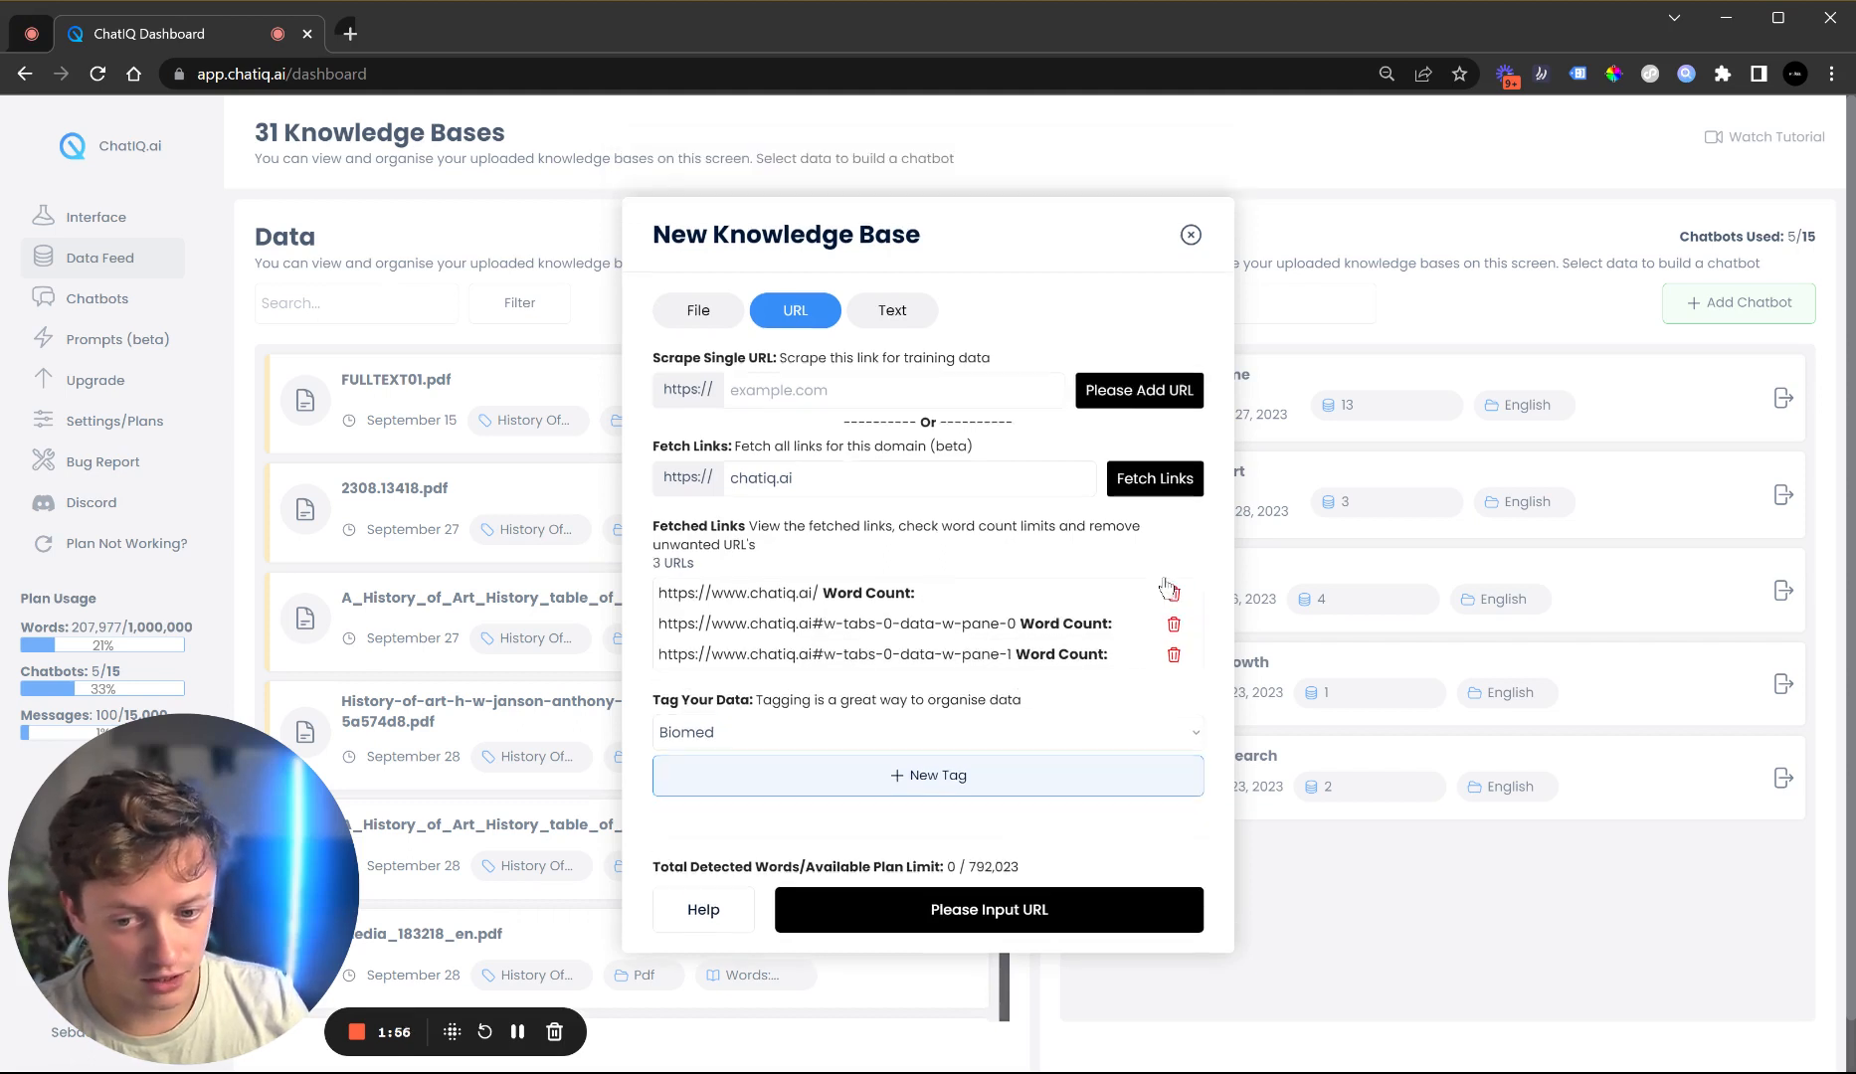
left_click(1173, 617)
left_click(1174, 623)
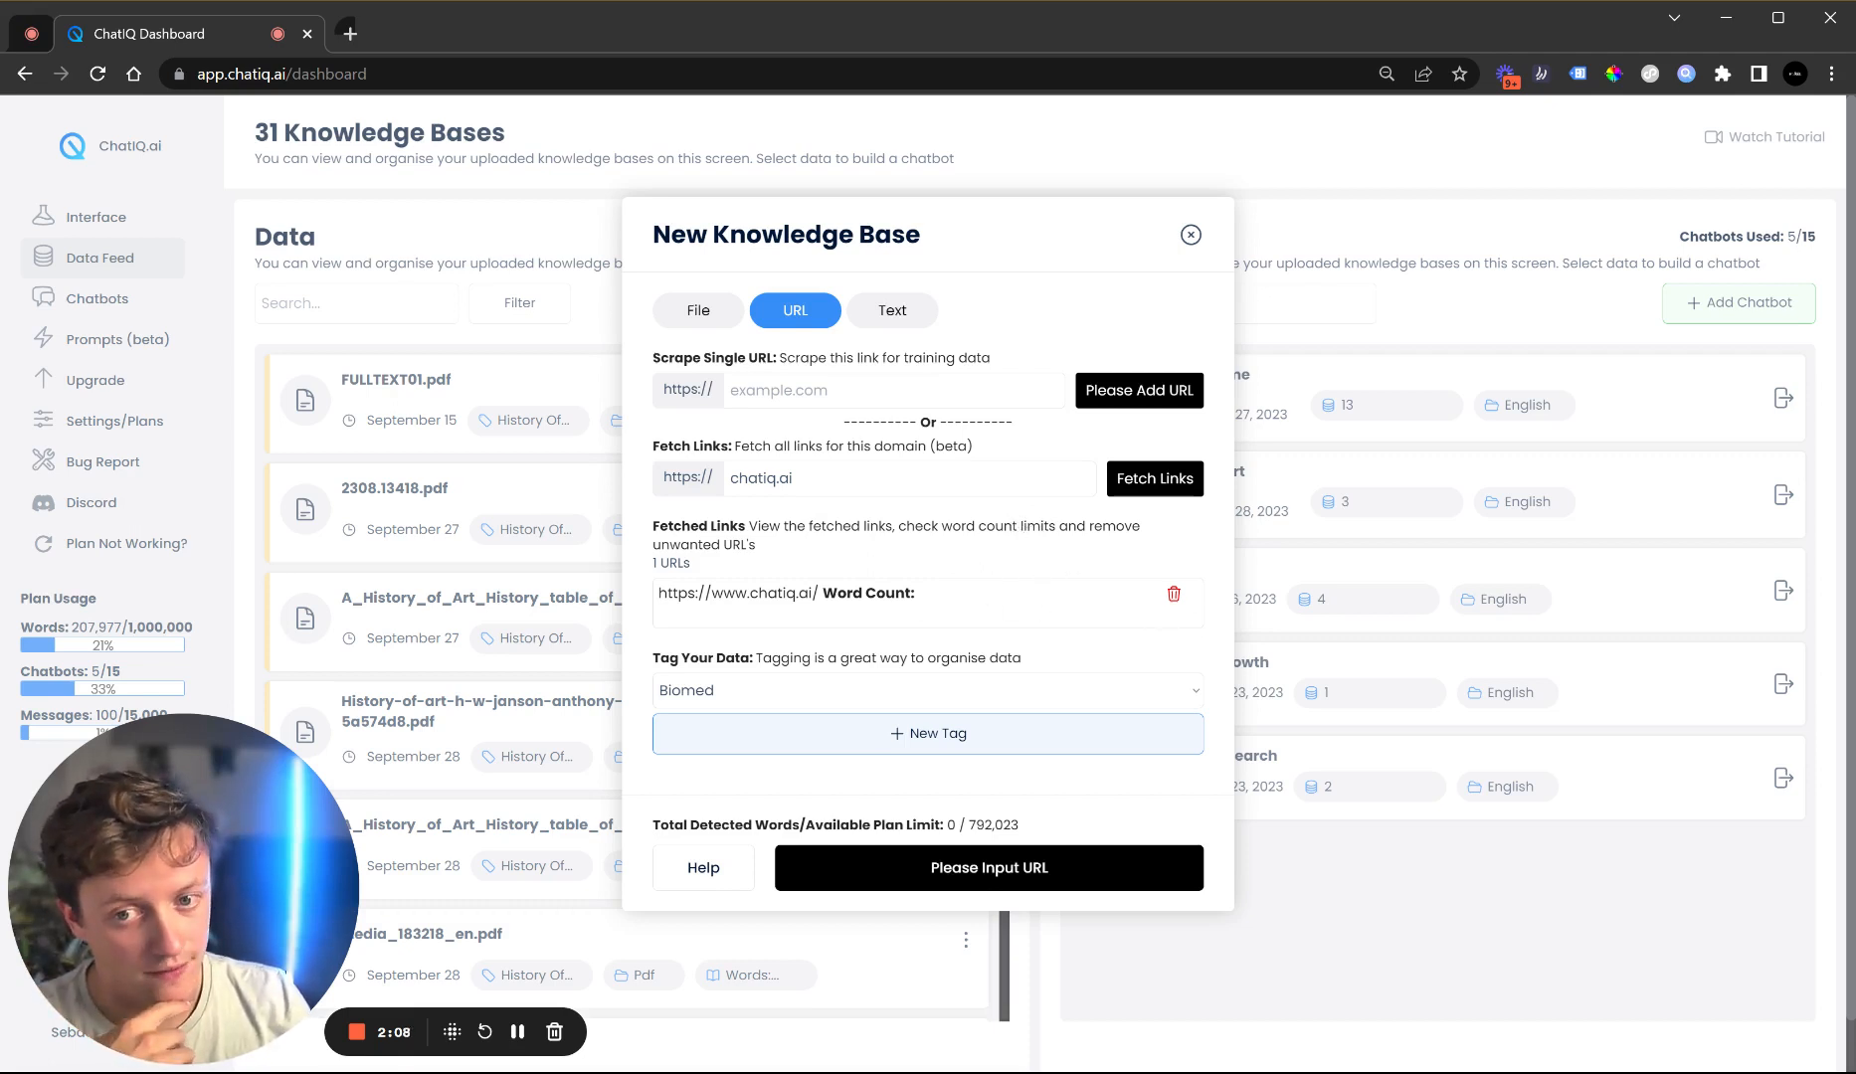
- Show the plain-text source form and look over its data name, text and tag fields
left_click(915, 316)
left_click(737, 424)
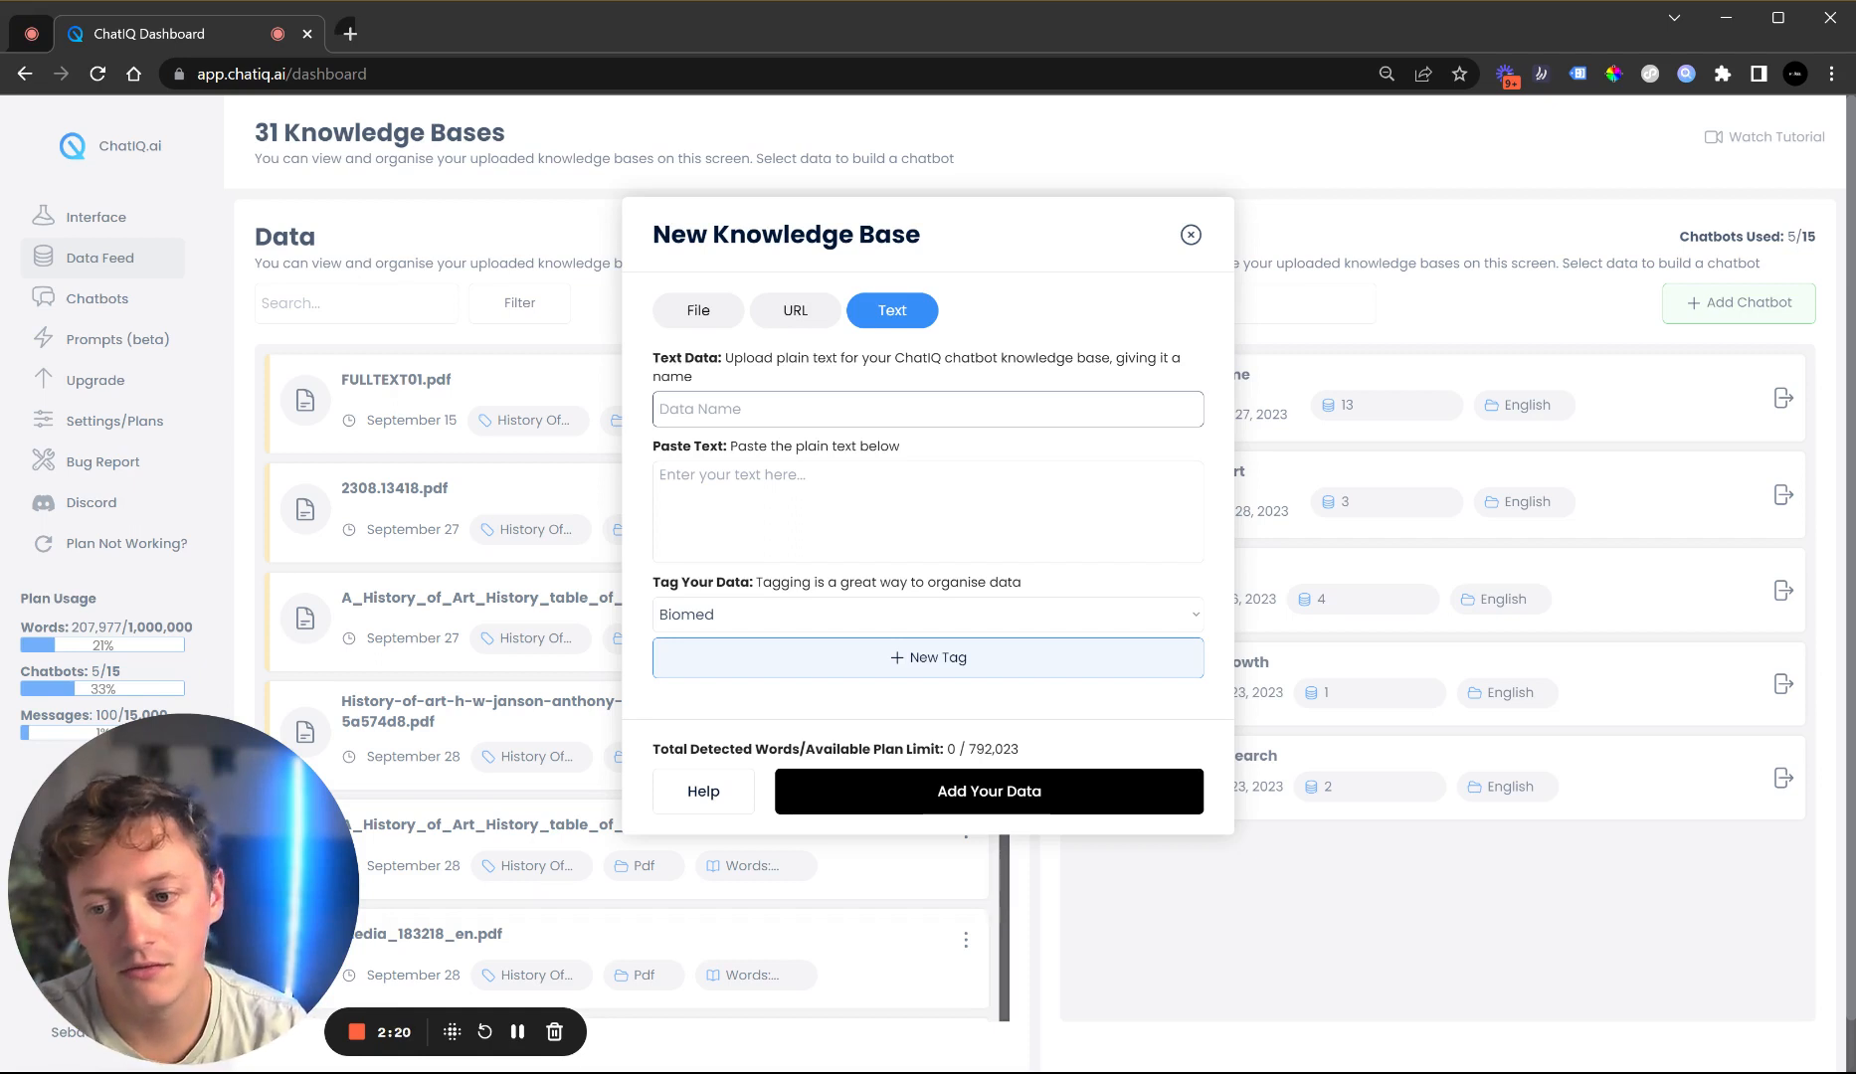
left_click(657, 525)
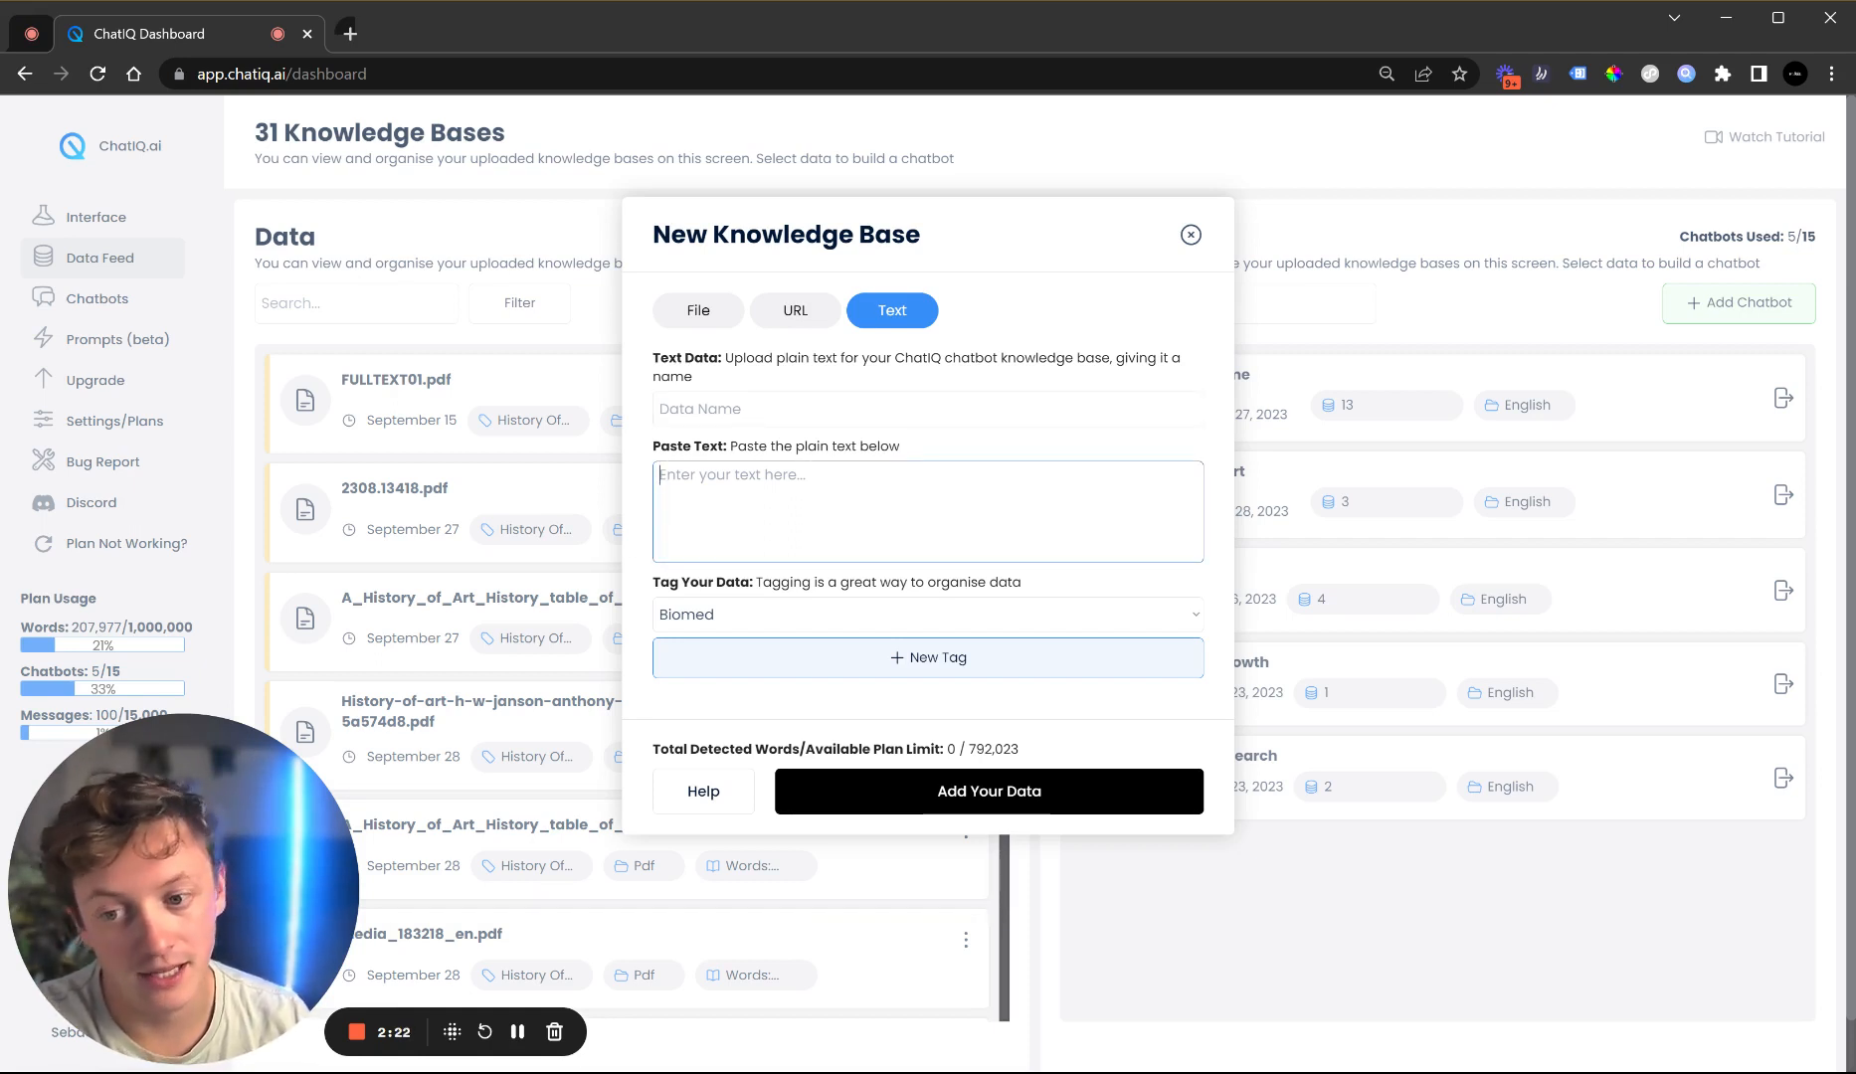
left_click(724, 409)
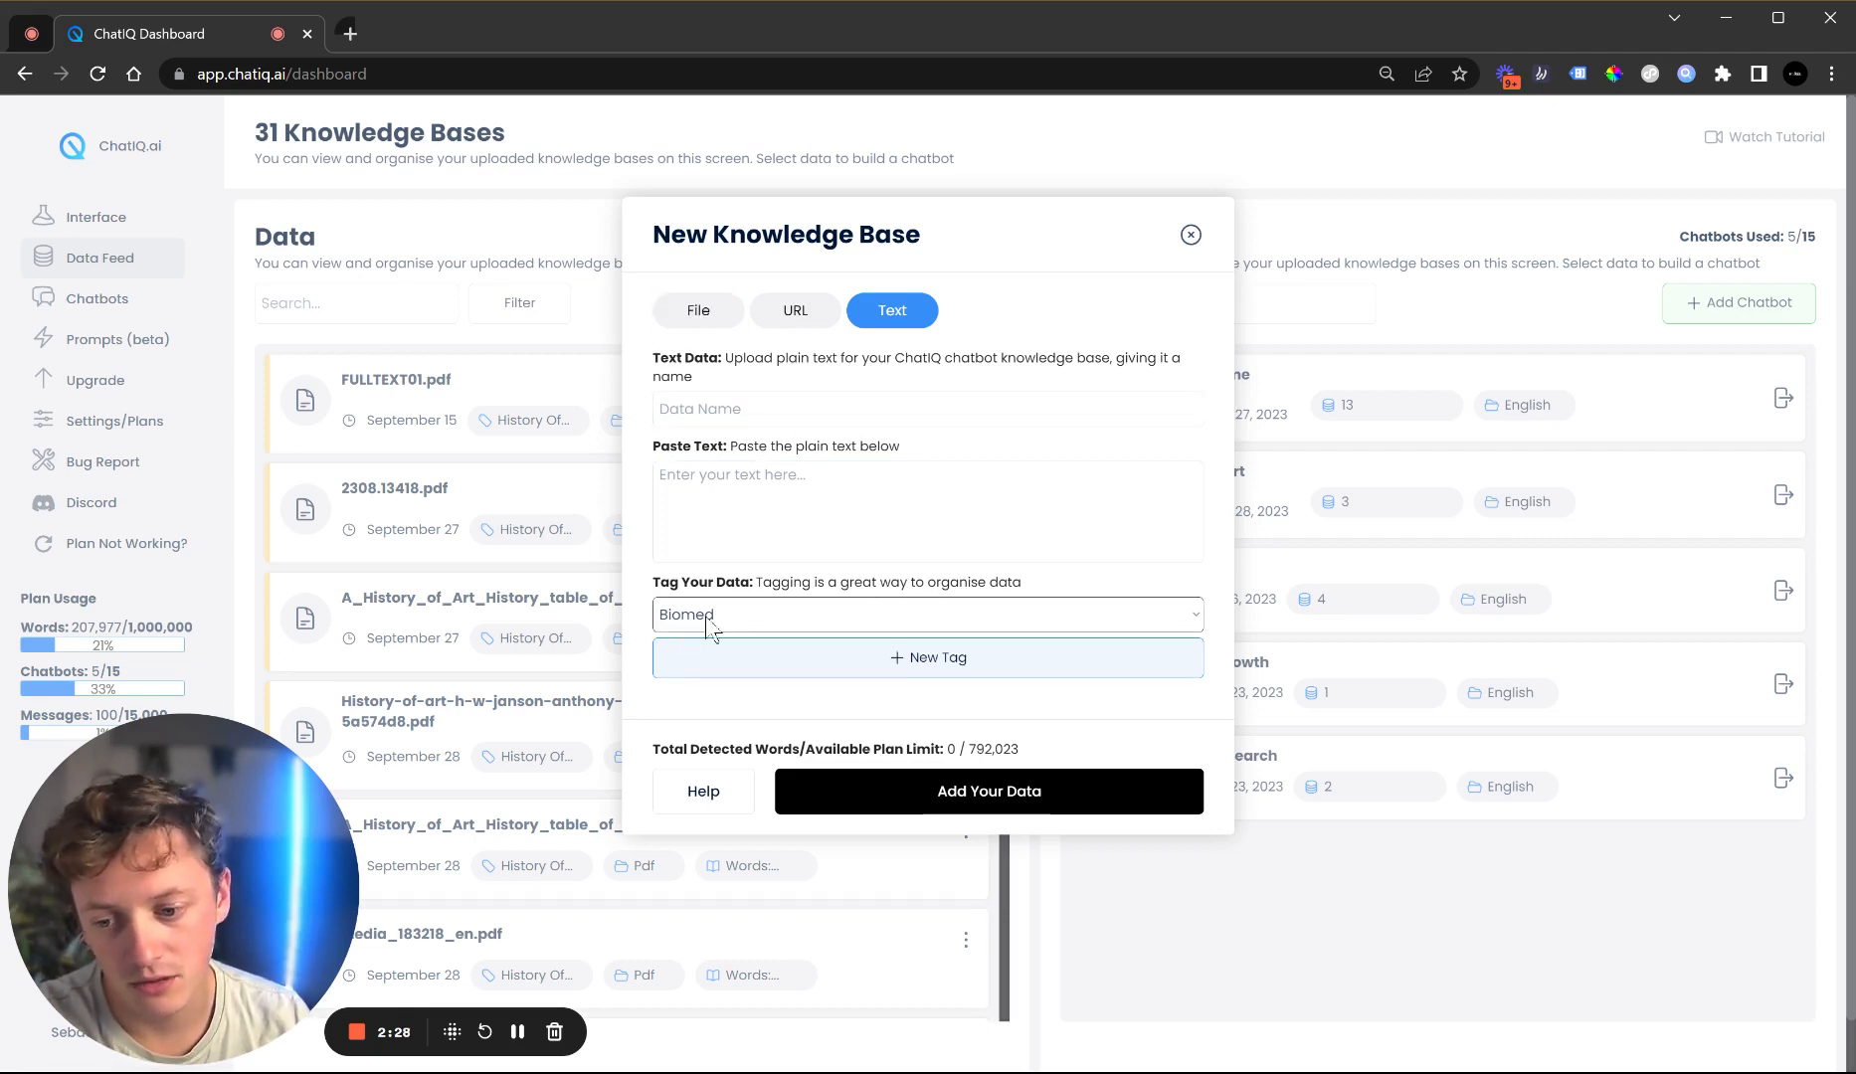
- Add antifpbrowsers-dimva20.pdf, fpubh-09-641673.pdf, winnie-the-pooh (4).pdf and 20230807-lgwsvq-bowkis-lcfcni-6e.pdf as file sources for the new knowledge base
left_click(698, 311)
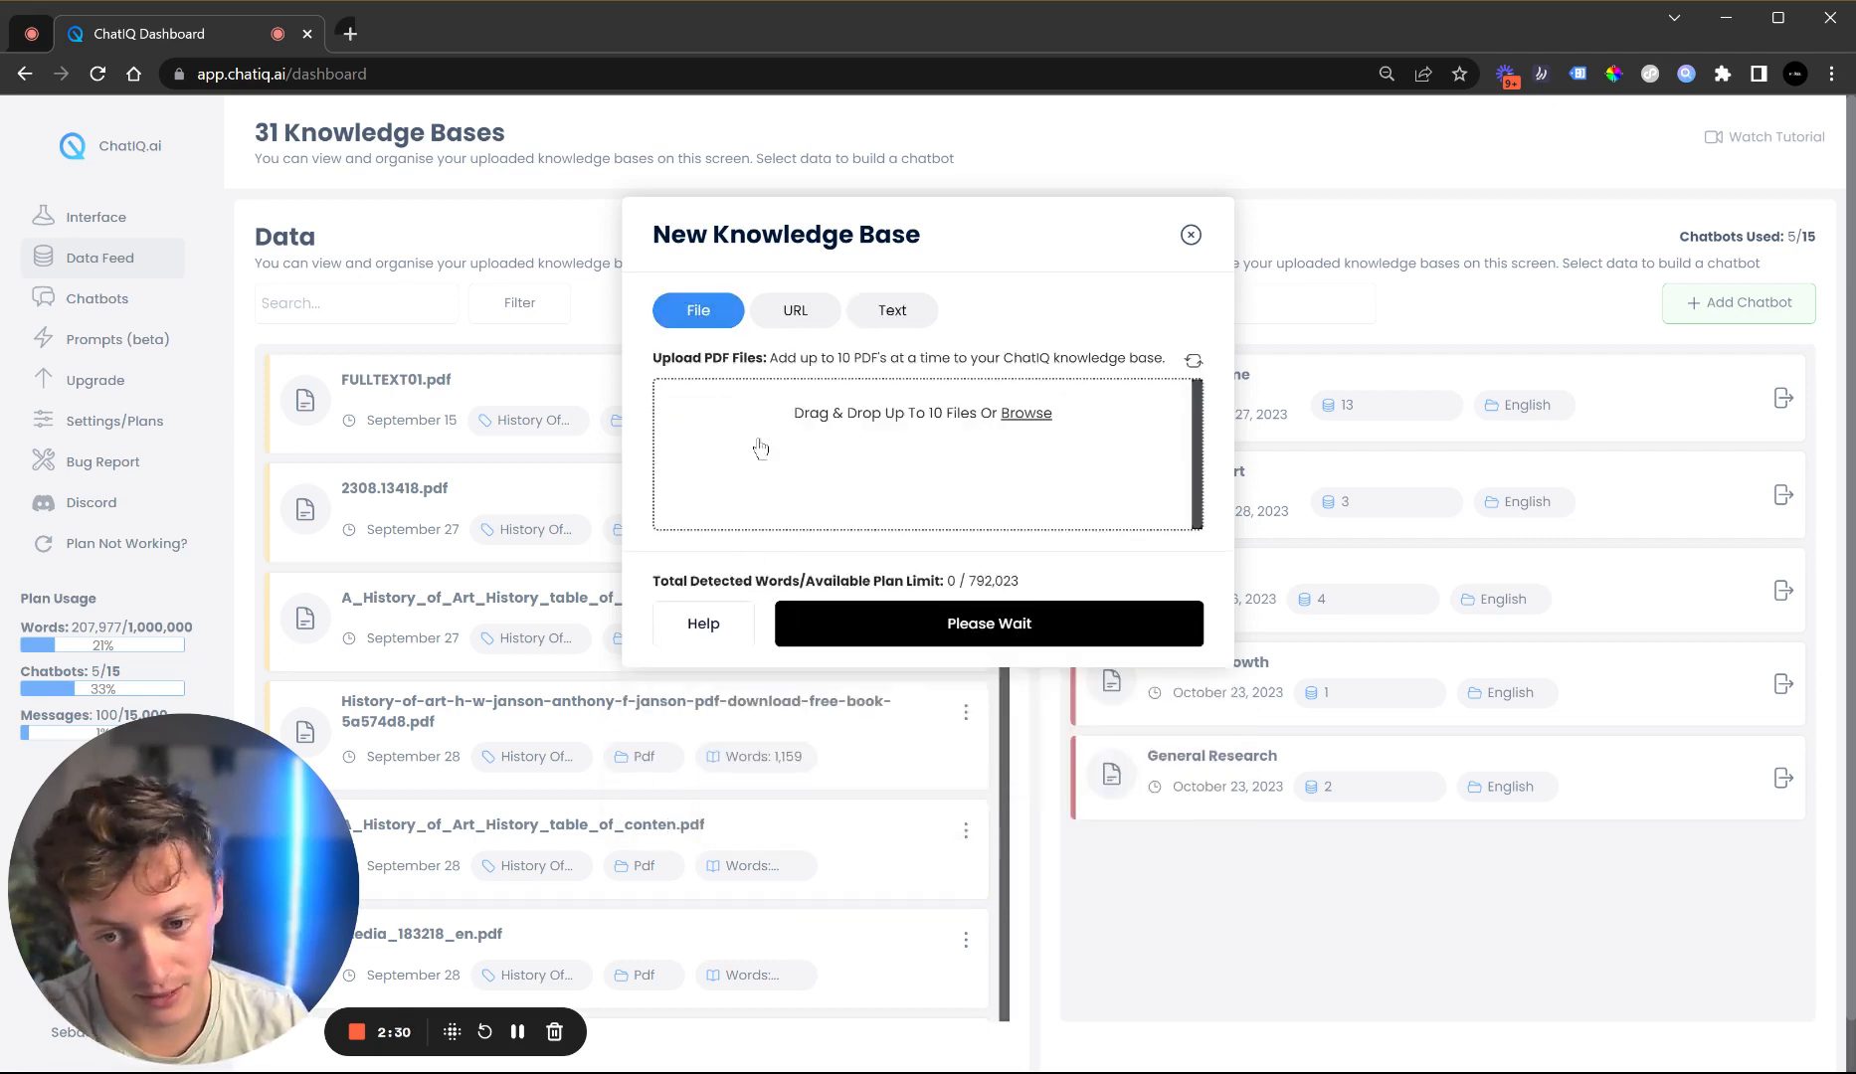
left_click(816, 425)
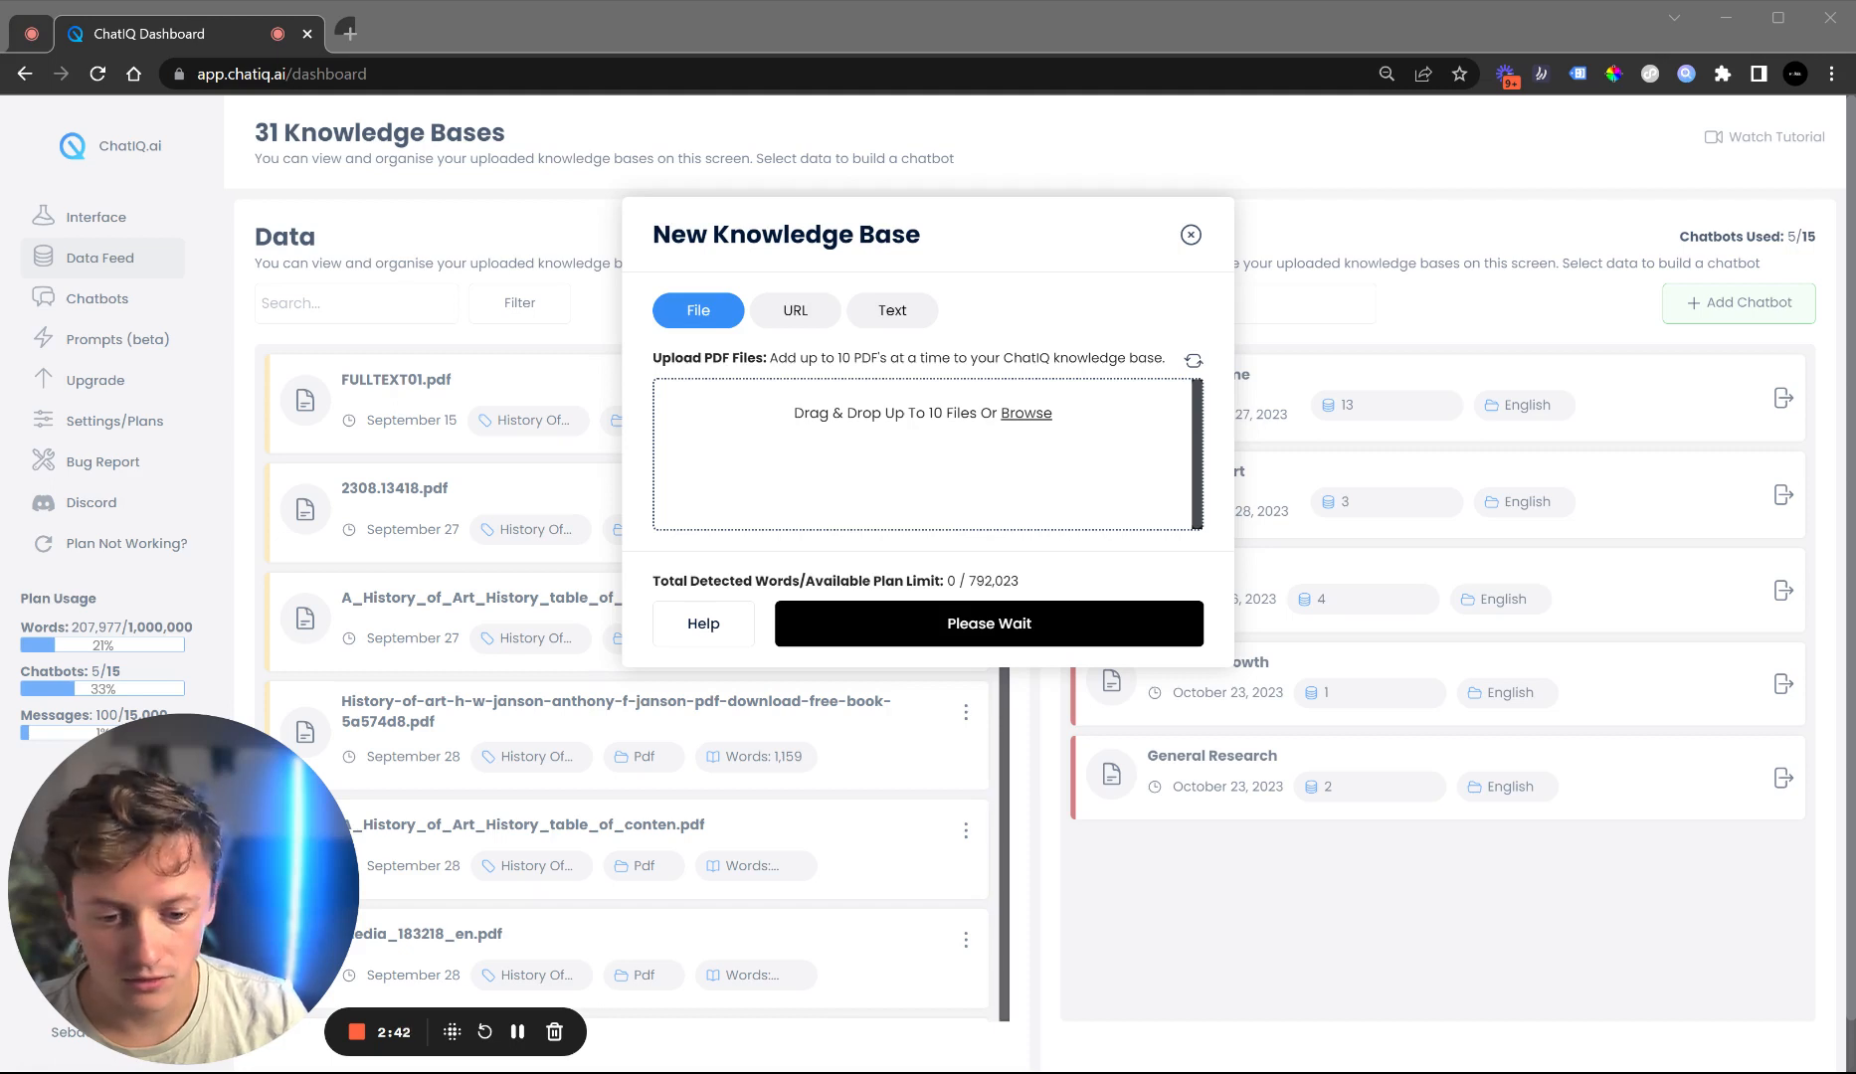
left_click(1037, 688)
scroll(1074, 477, "down", 2)
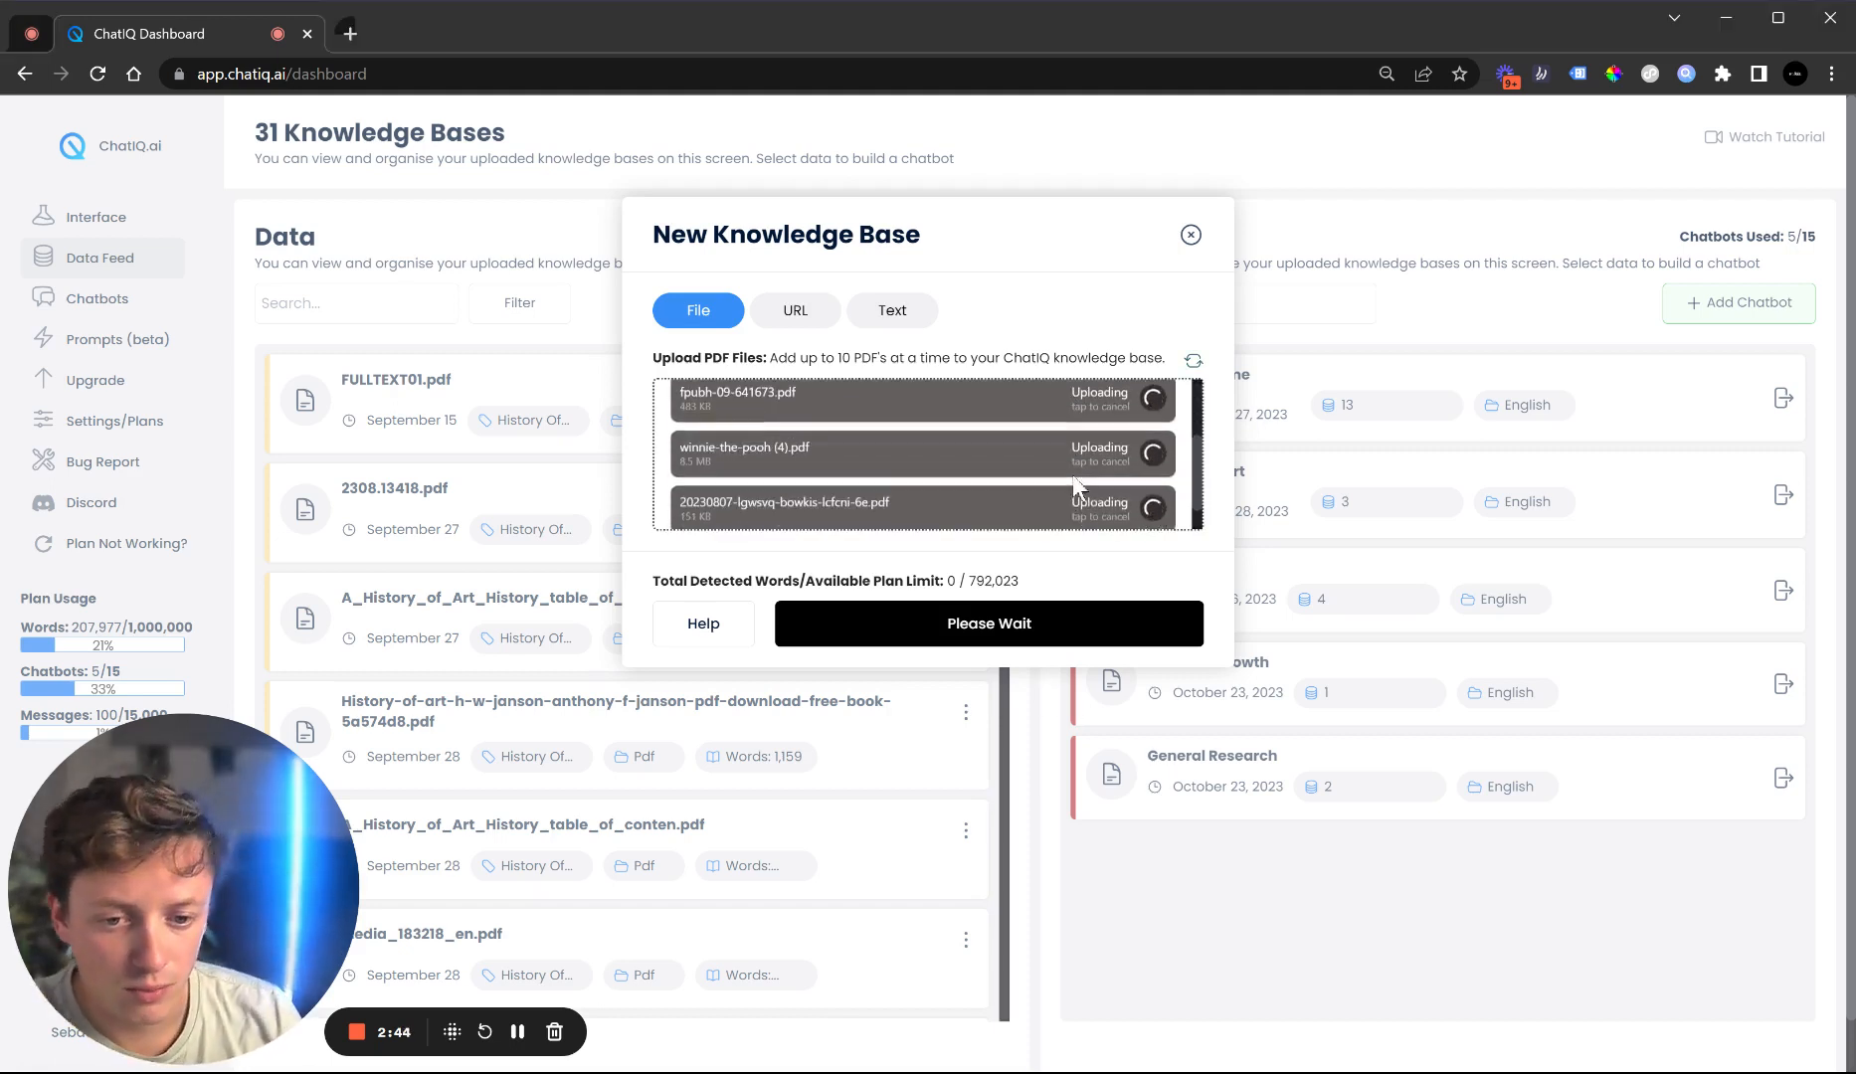
scroll(1083, 478, "up", 2)
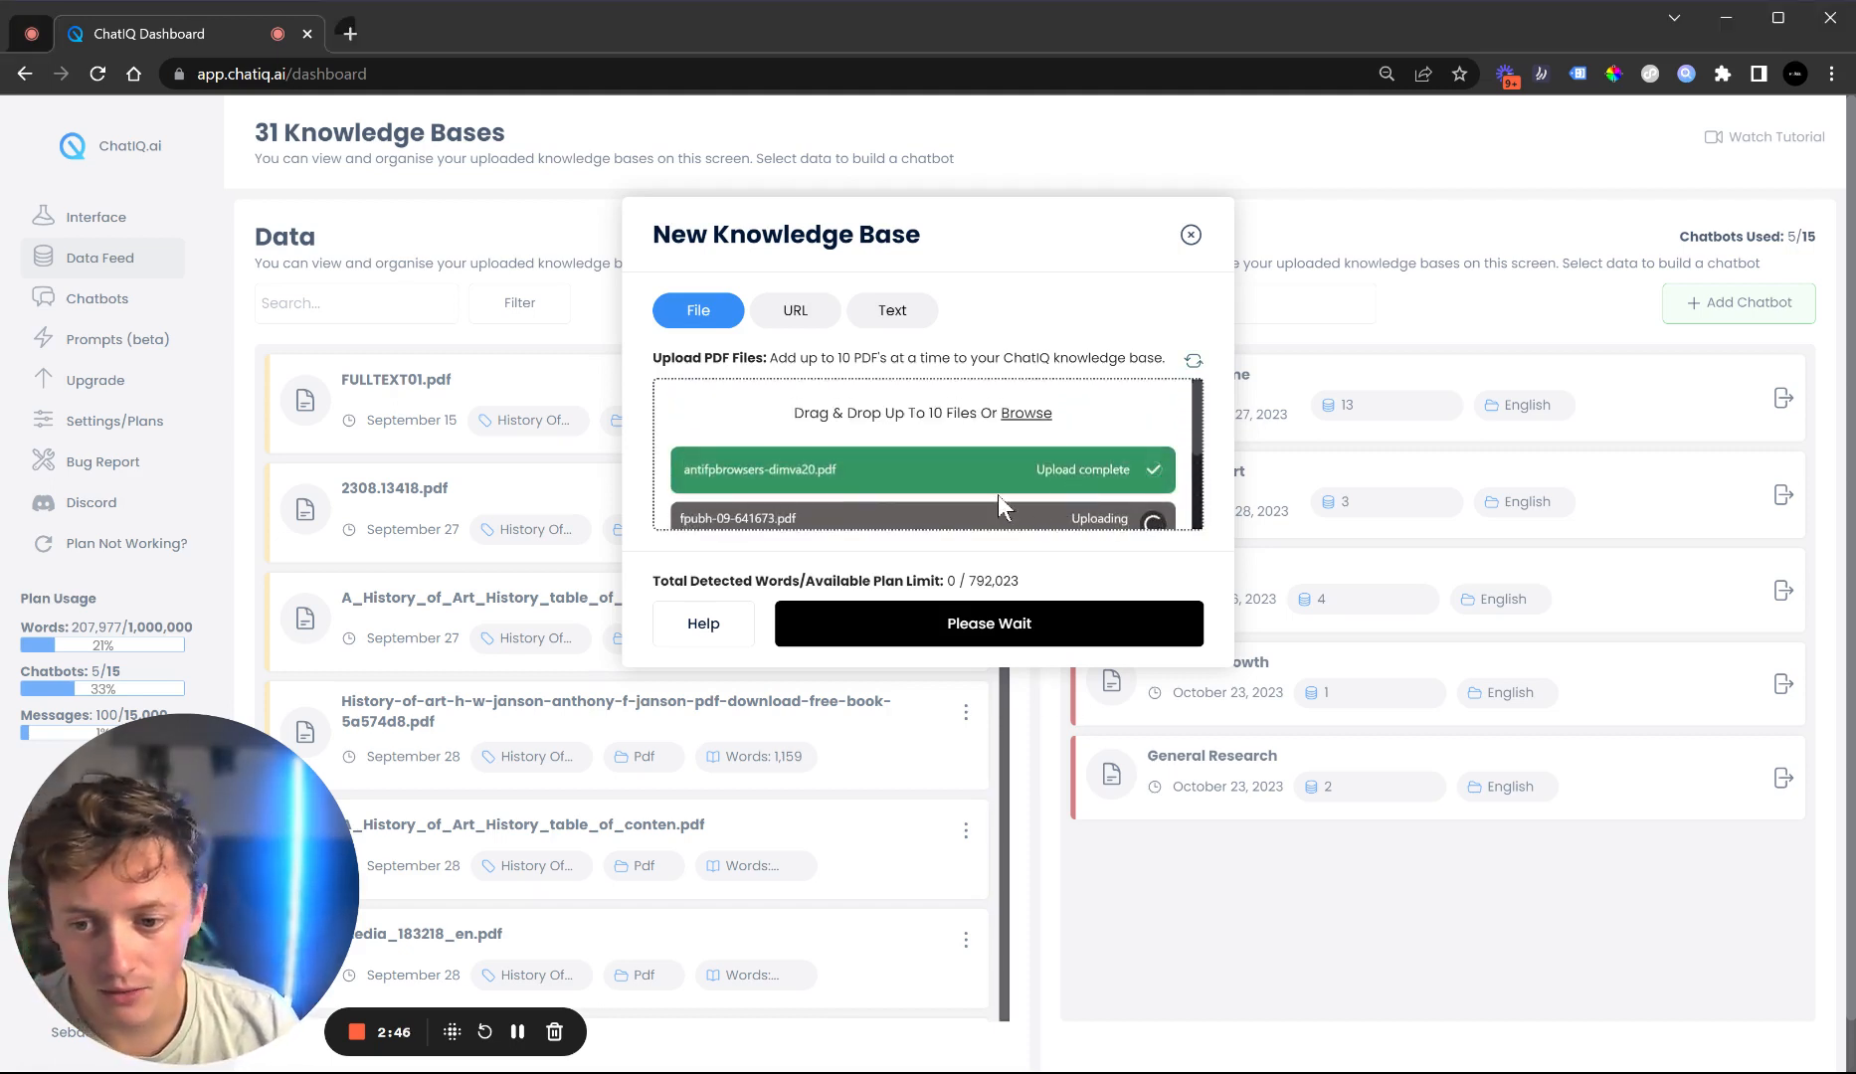
scroll(998, 494, "down", 2)
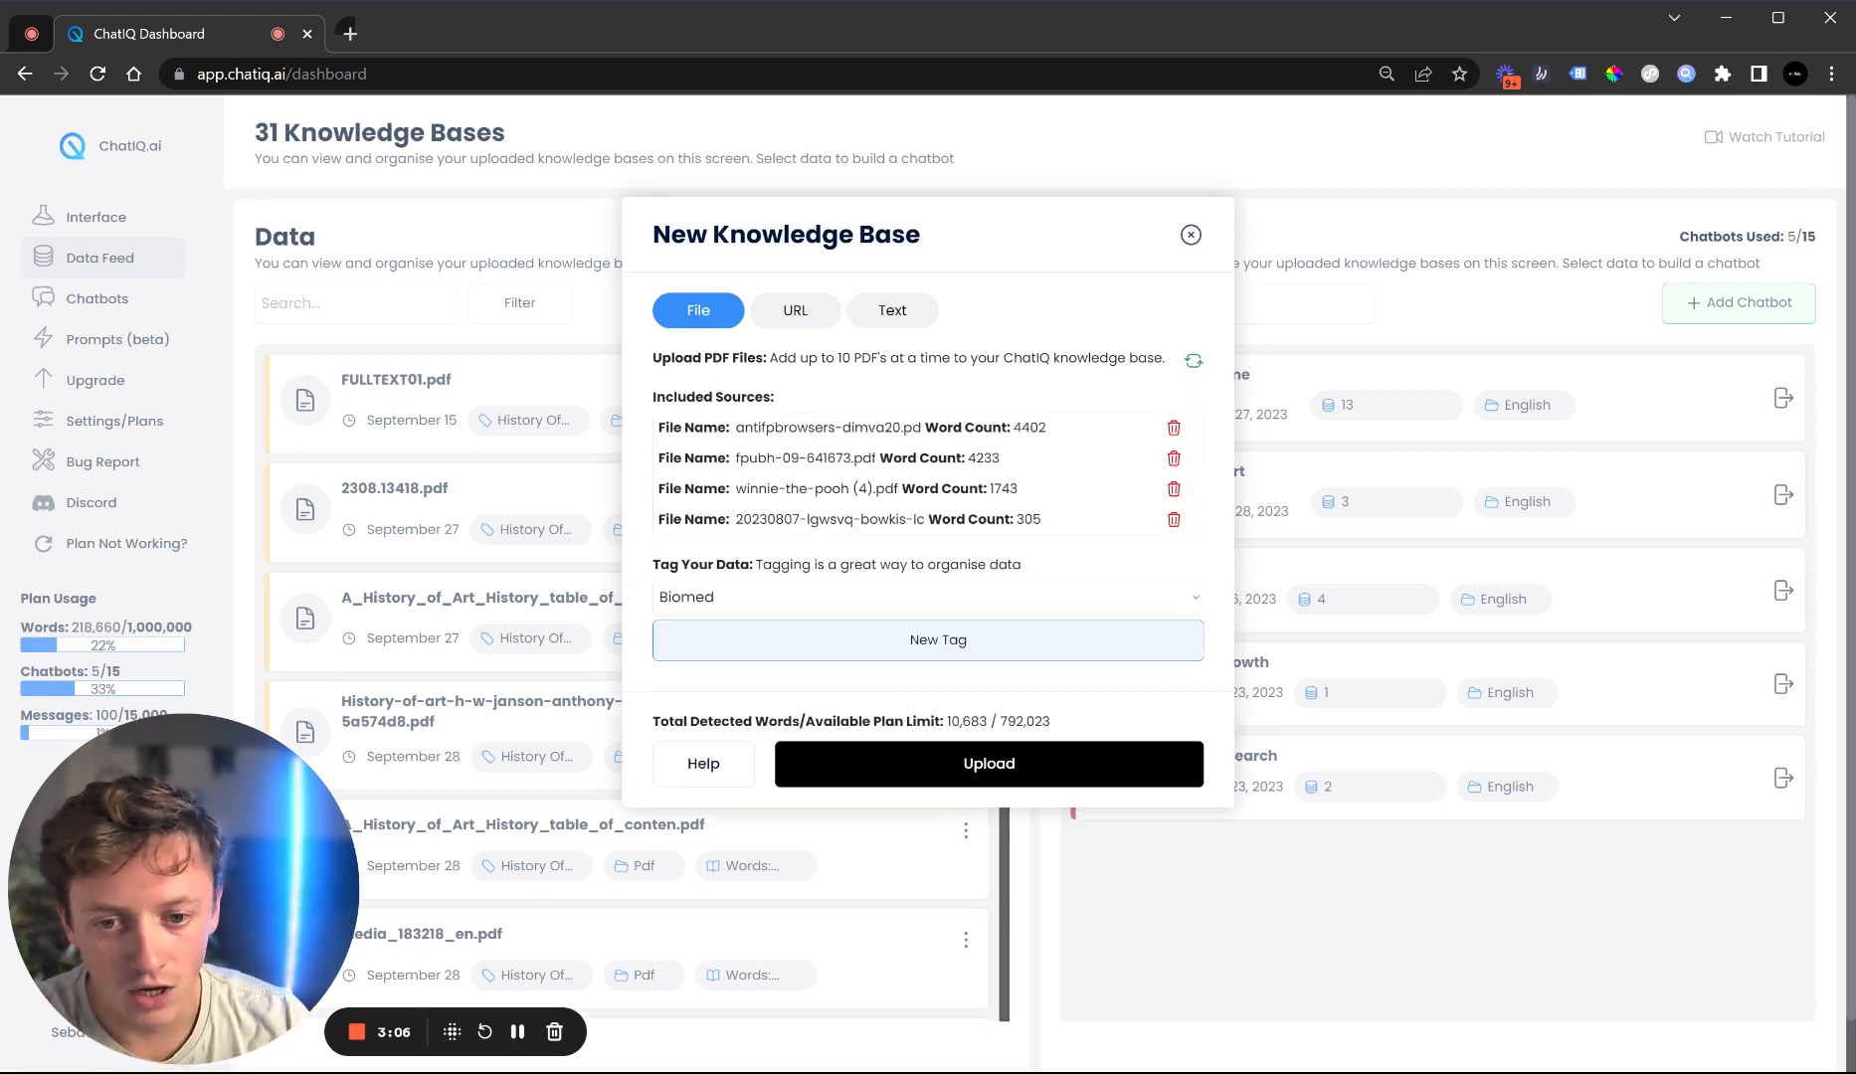
- Examine the file names and word counts of the four PDFs in the included sources
double_click(1030, 427)
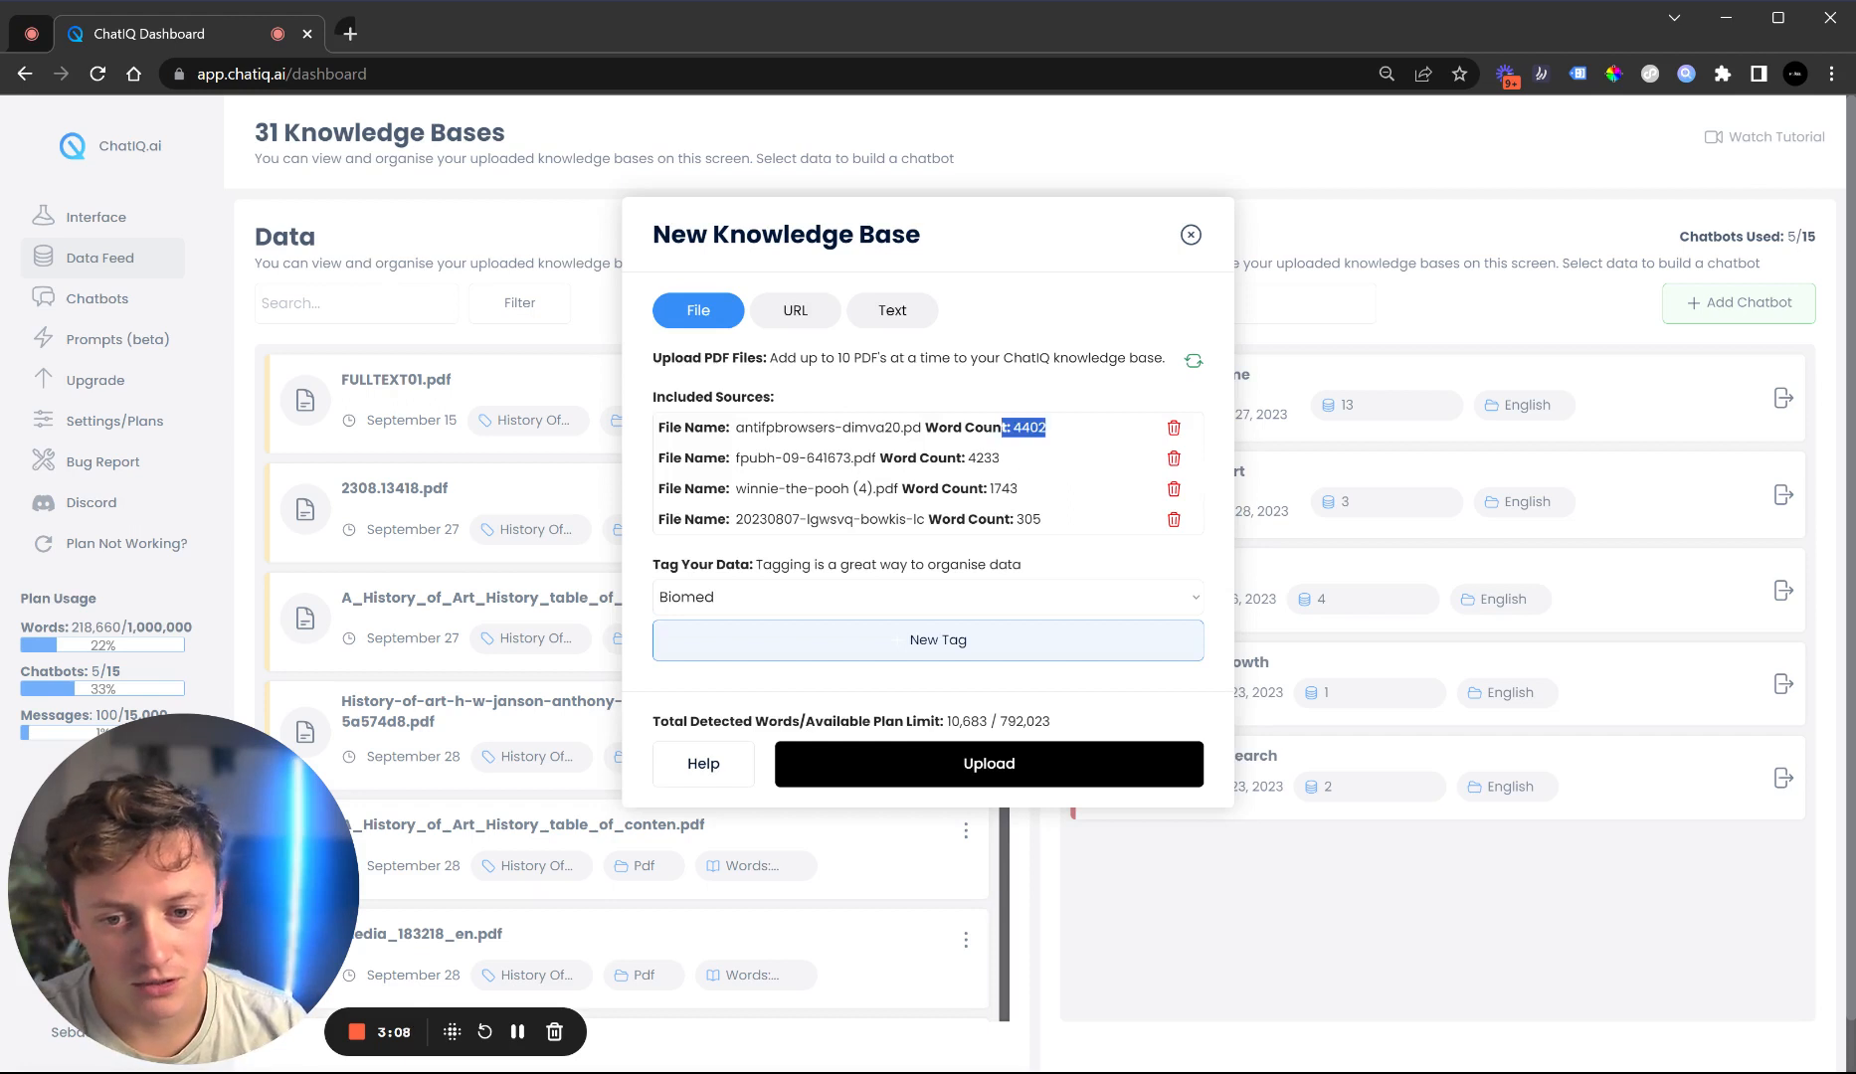
double_click(983, 458)
double_click(1003, 488)
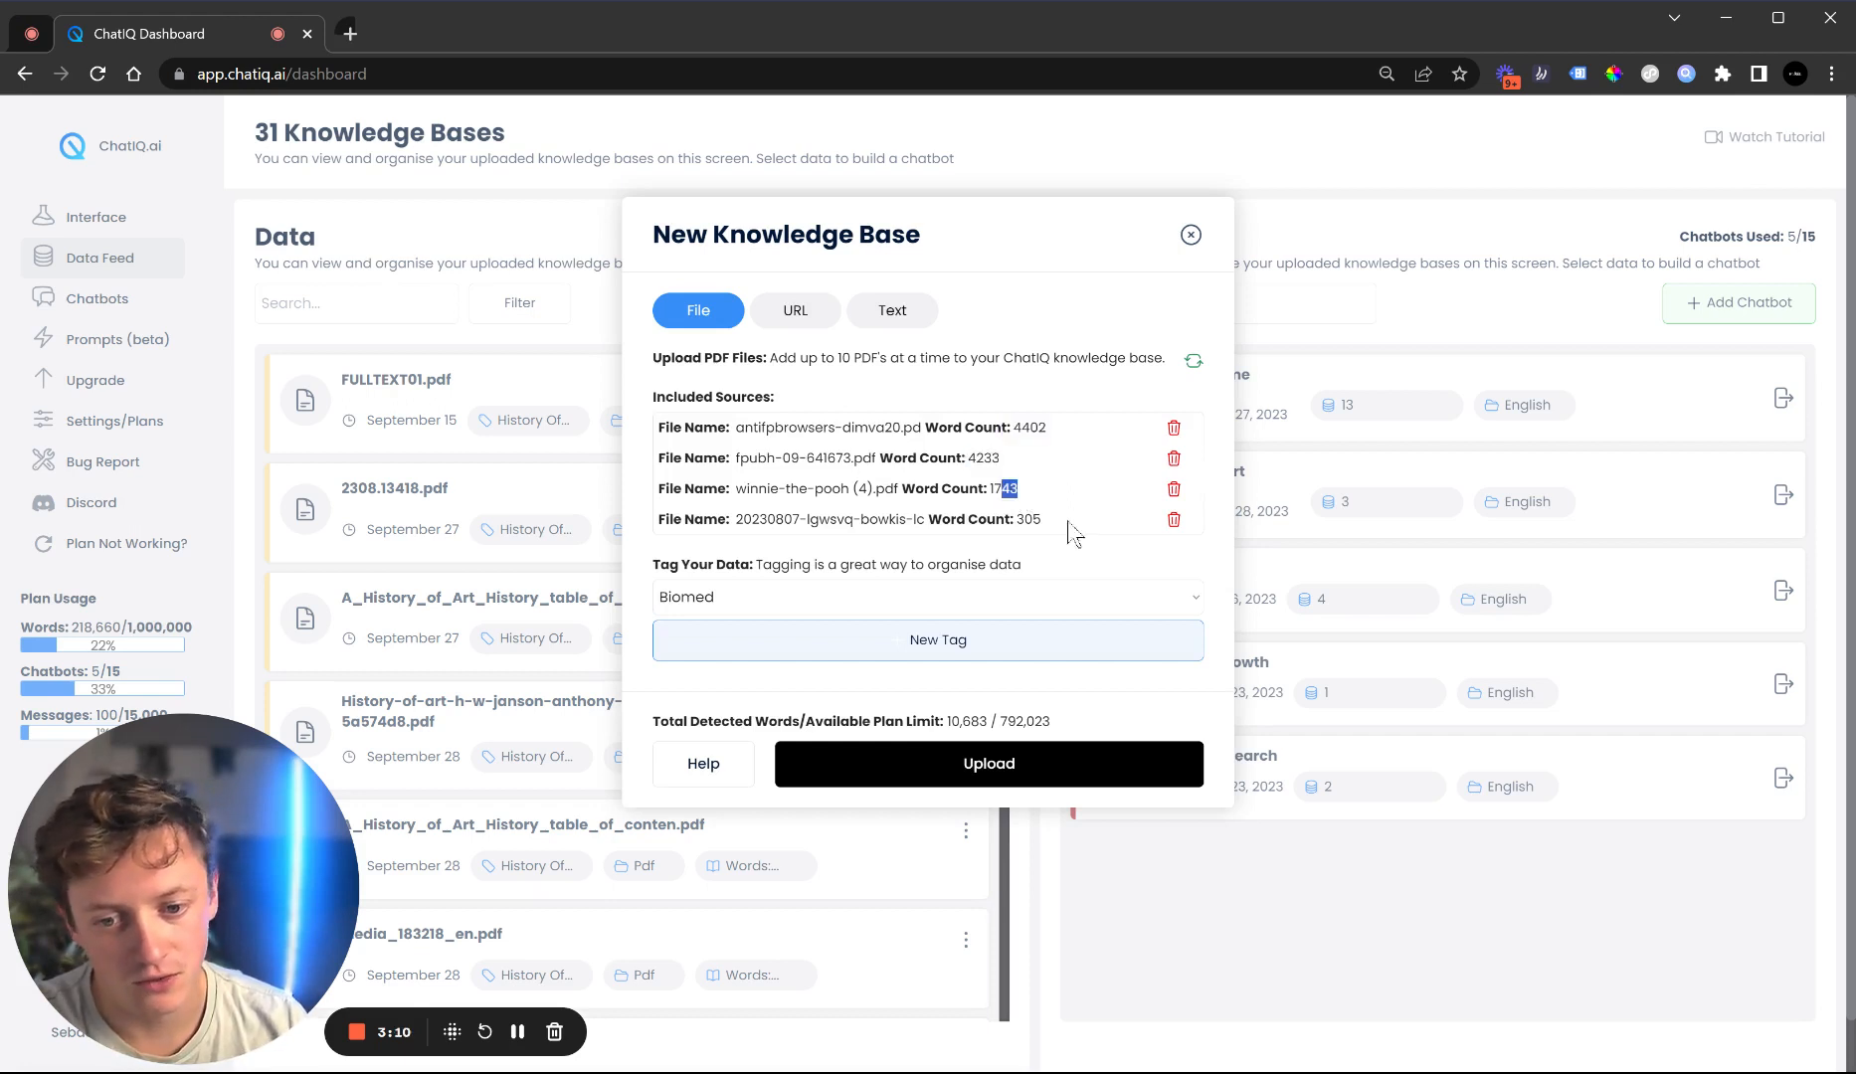
double_click(1029, 518)
double_click(1030, 427)
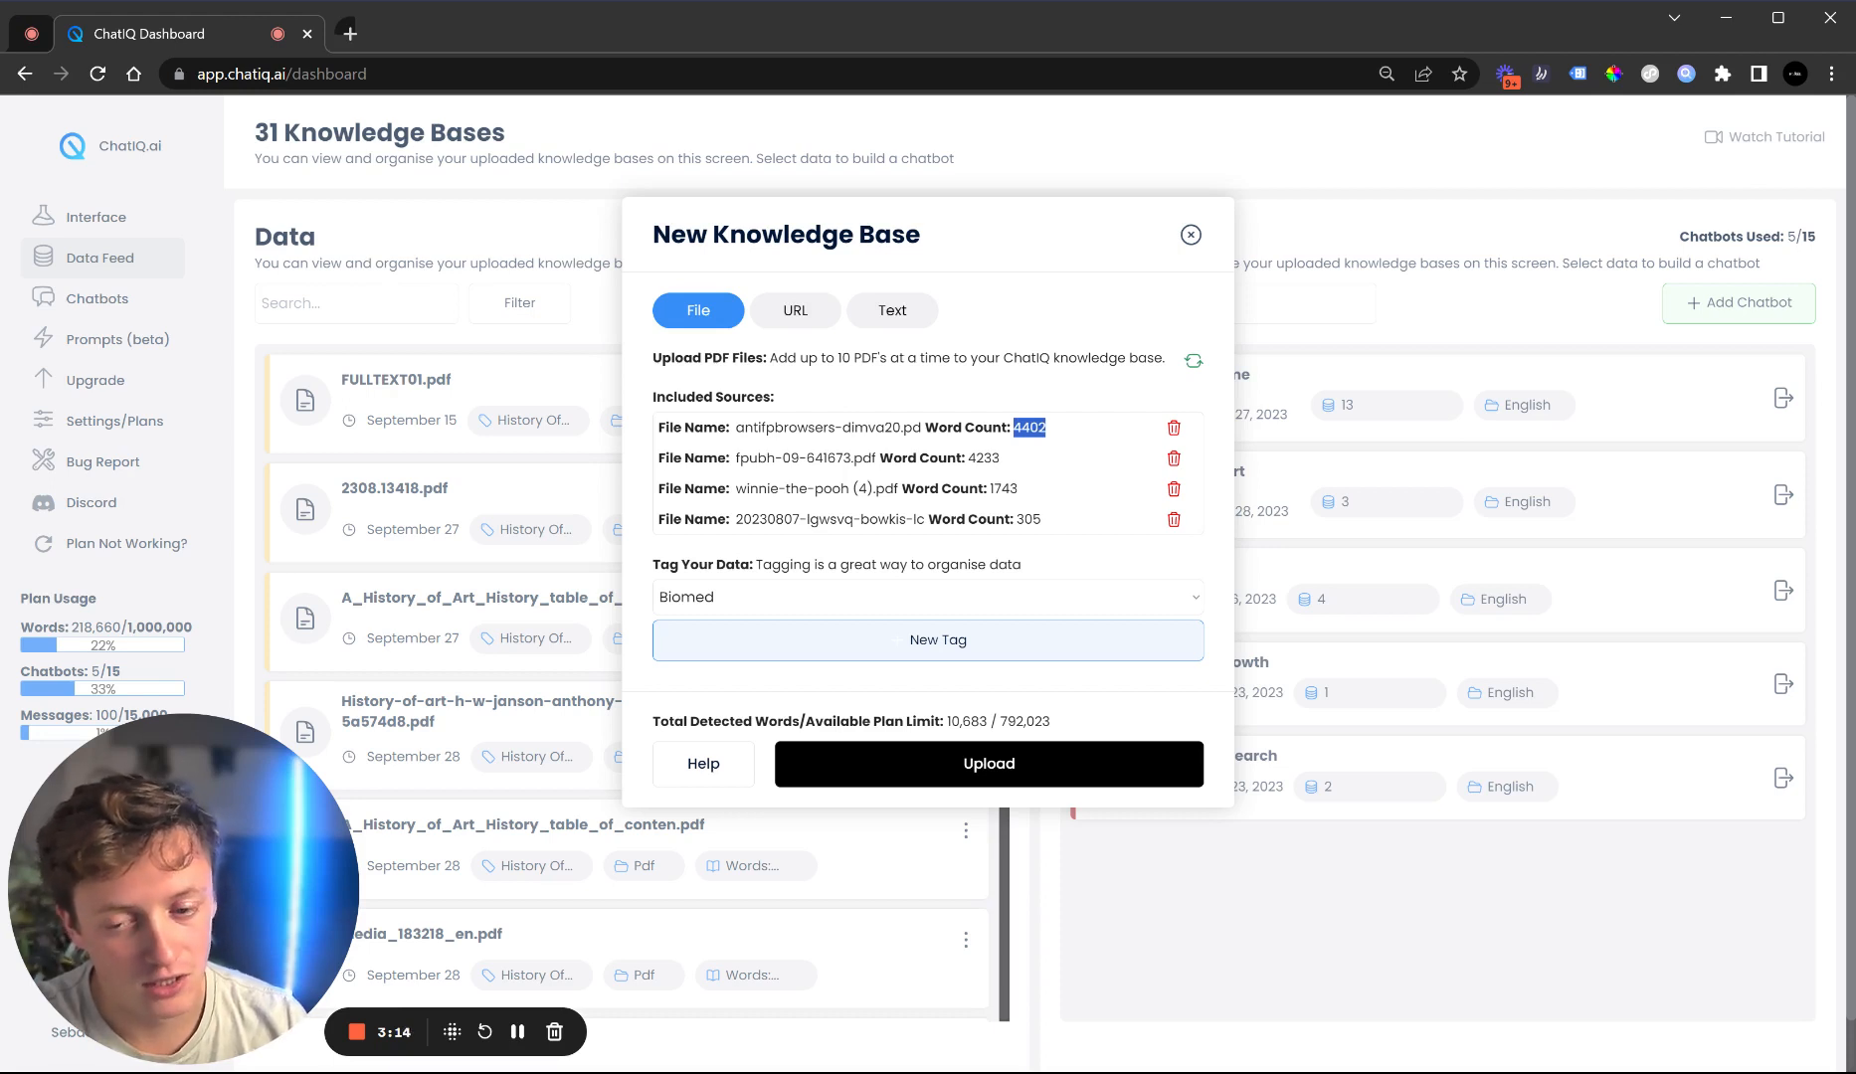
left_click_drag(968, 459, 1041, 488)
left_click(1017, 449)
double_click(983, 458)
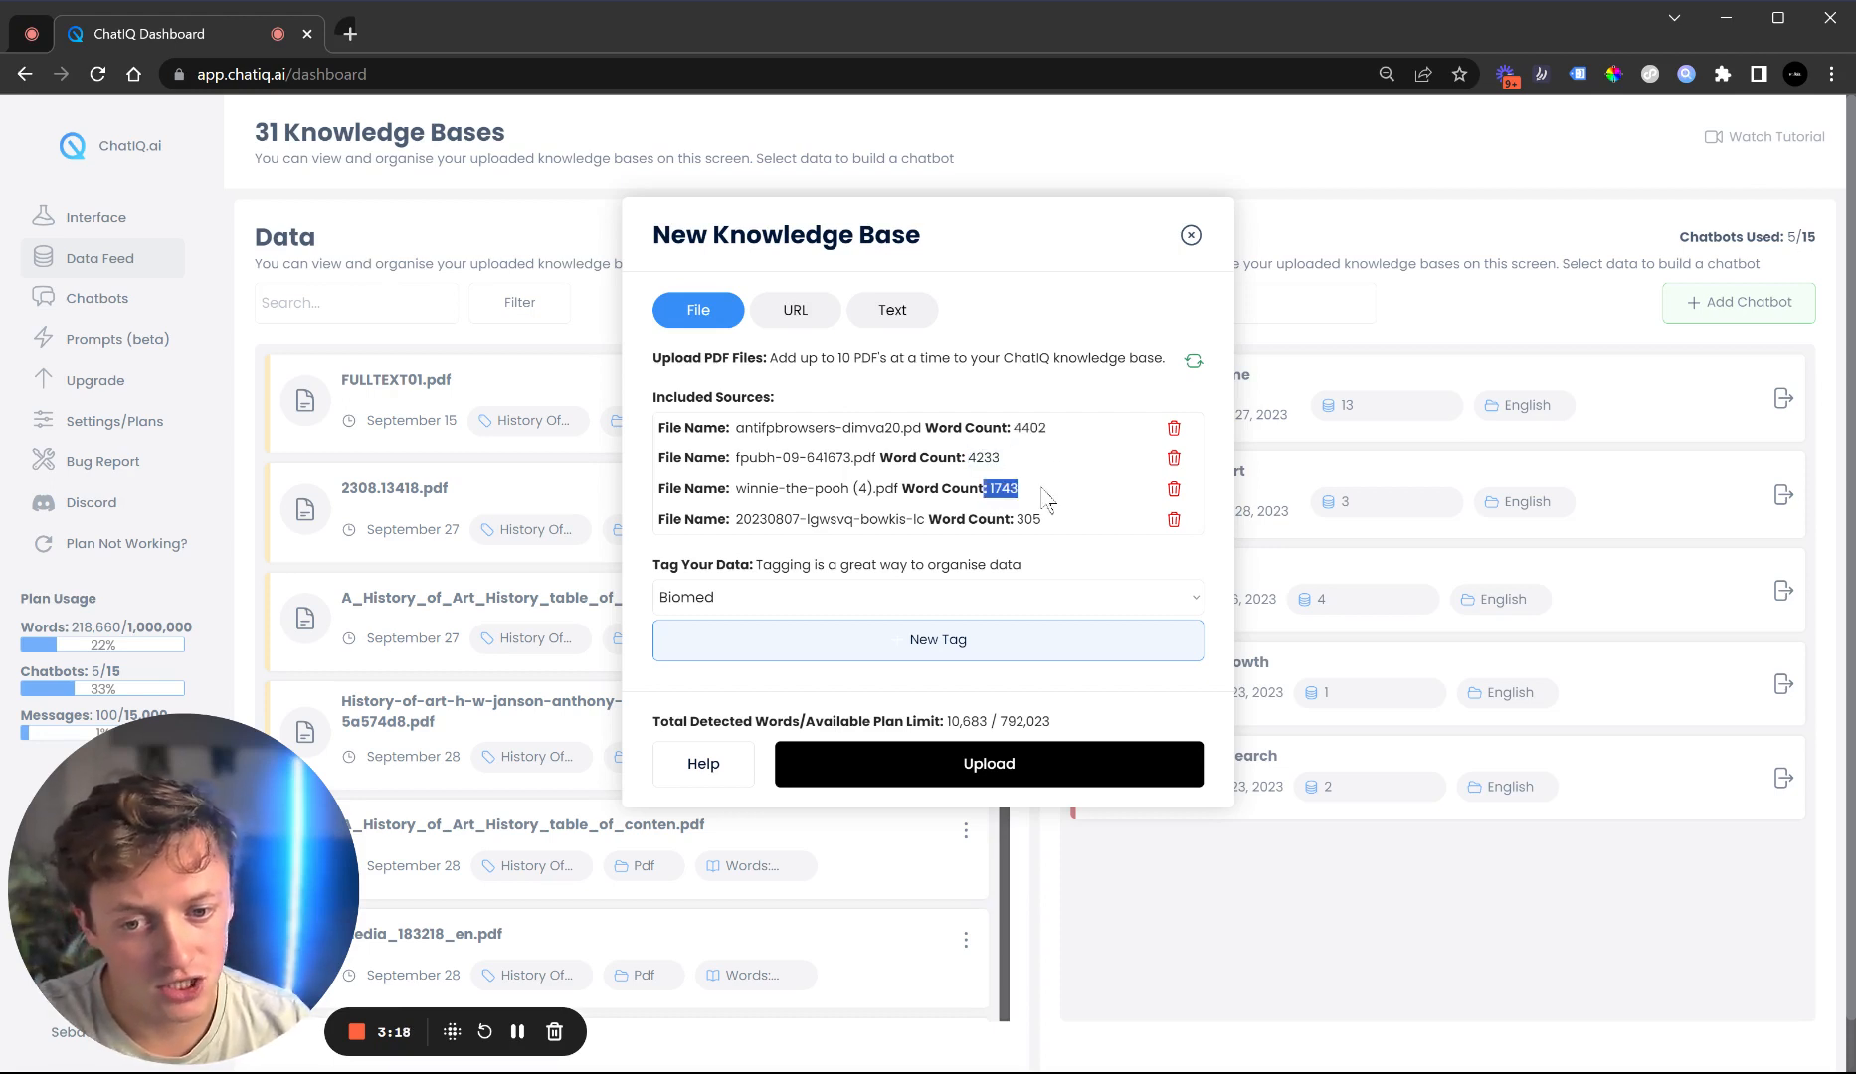
left_click(1006, 489)
double_click(1004, 488)
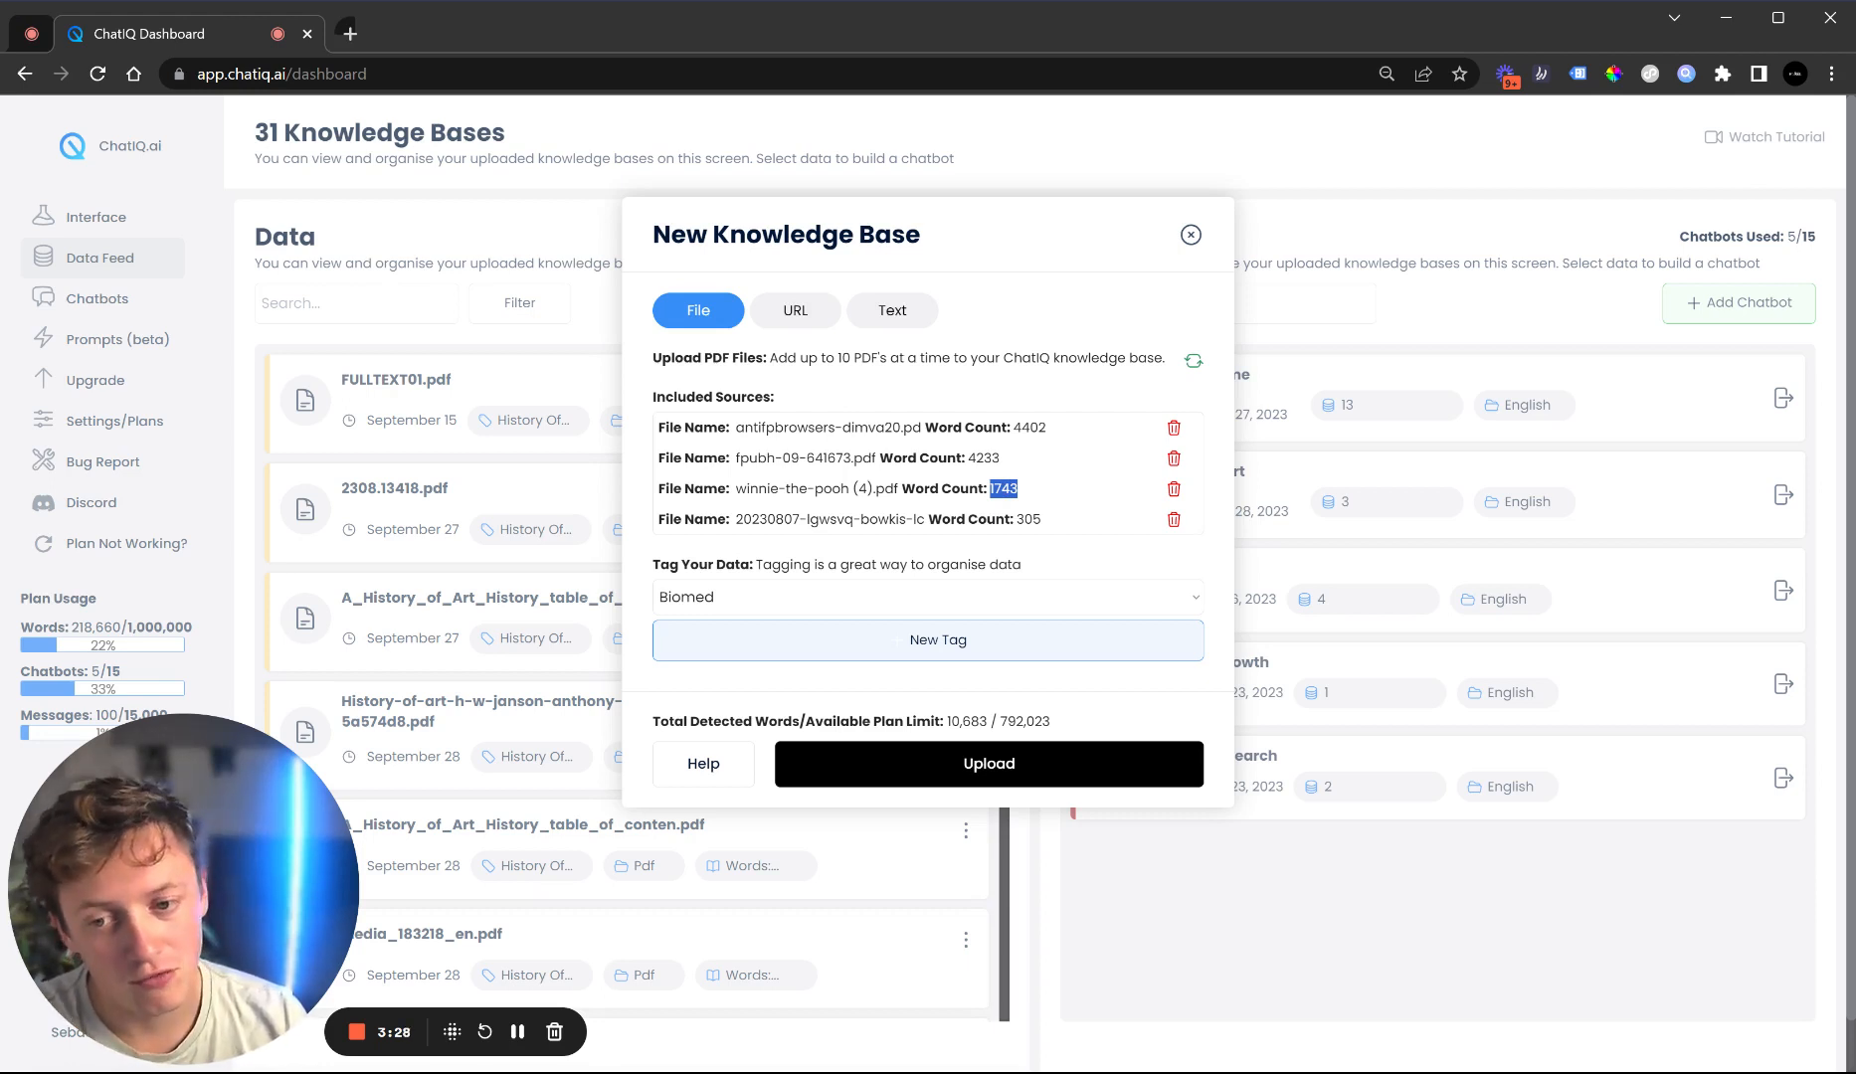
left_click_drag(843, 428, 953, 428)
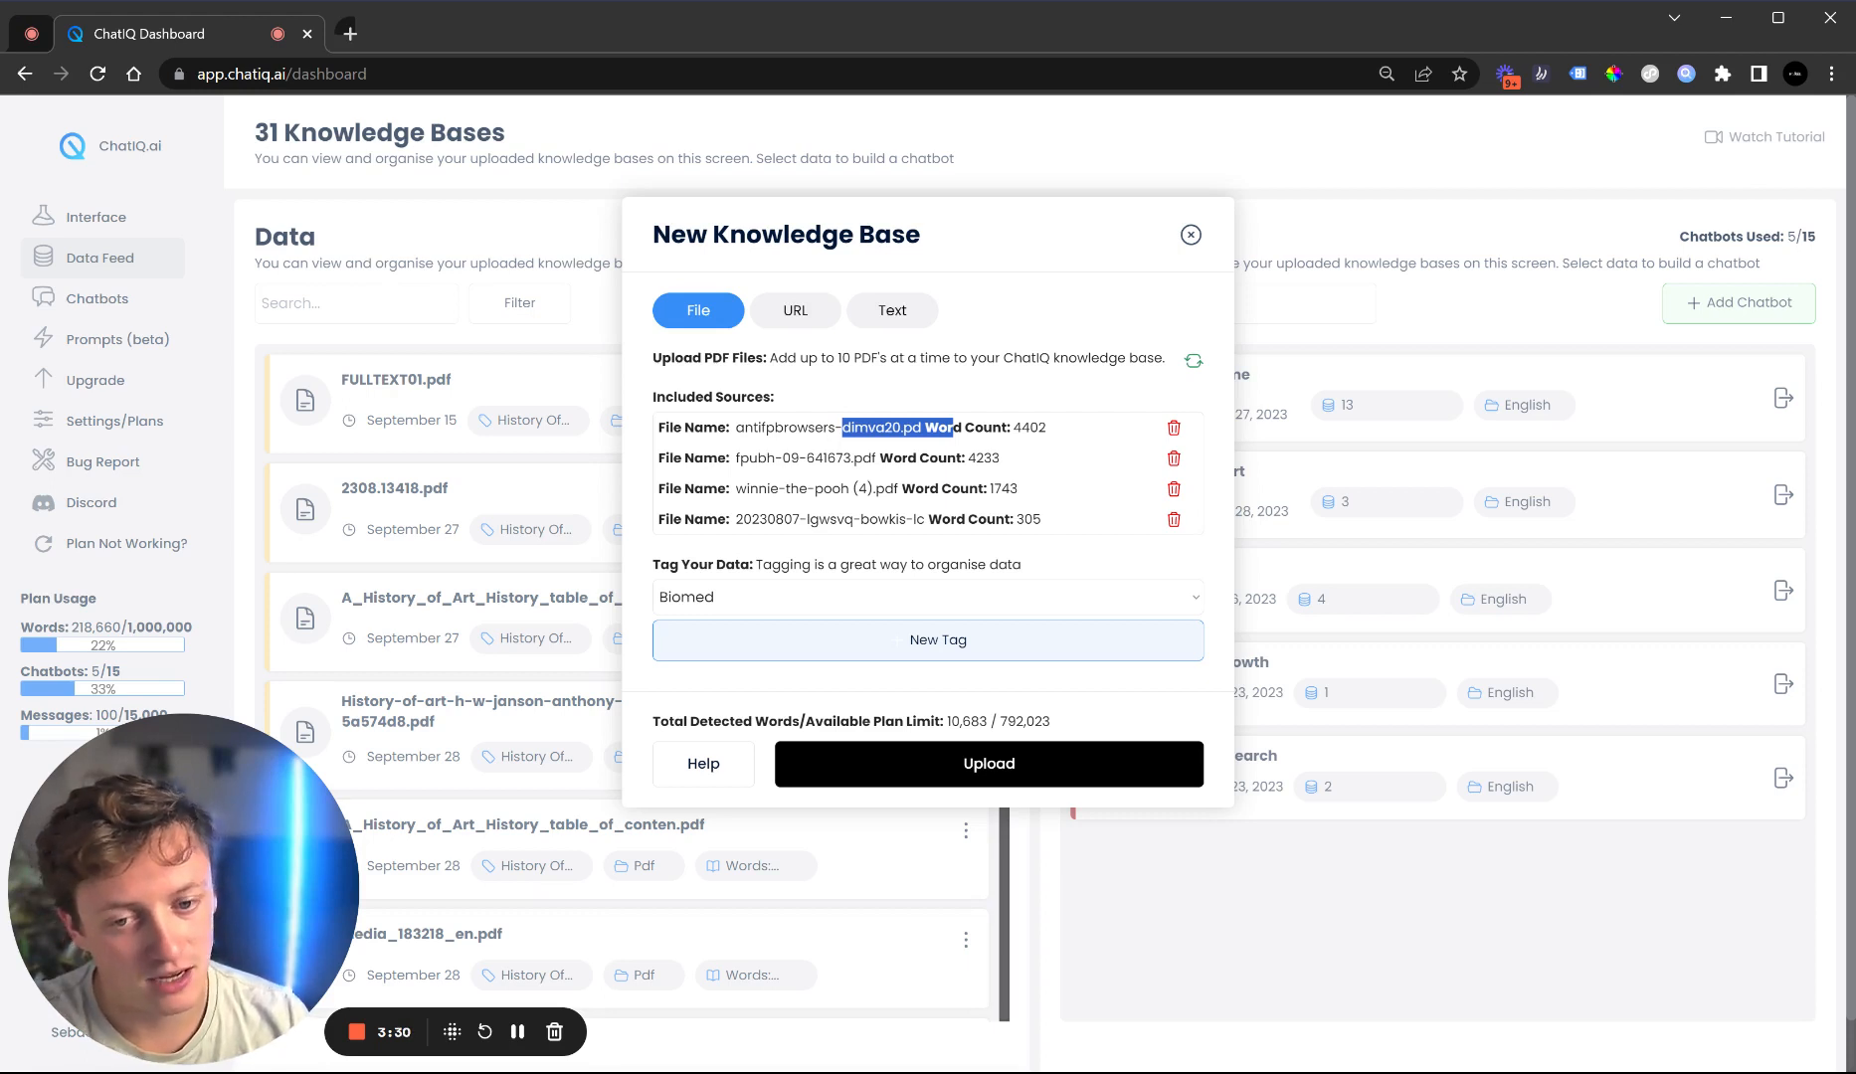
left_click(953, 429)
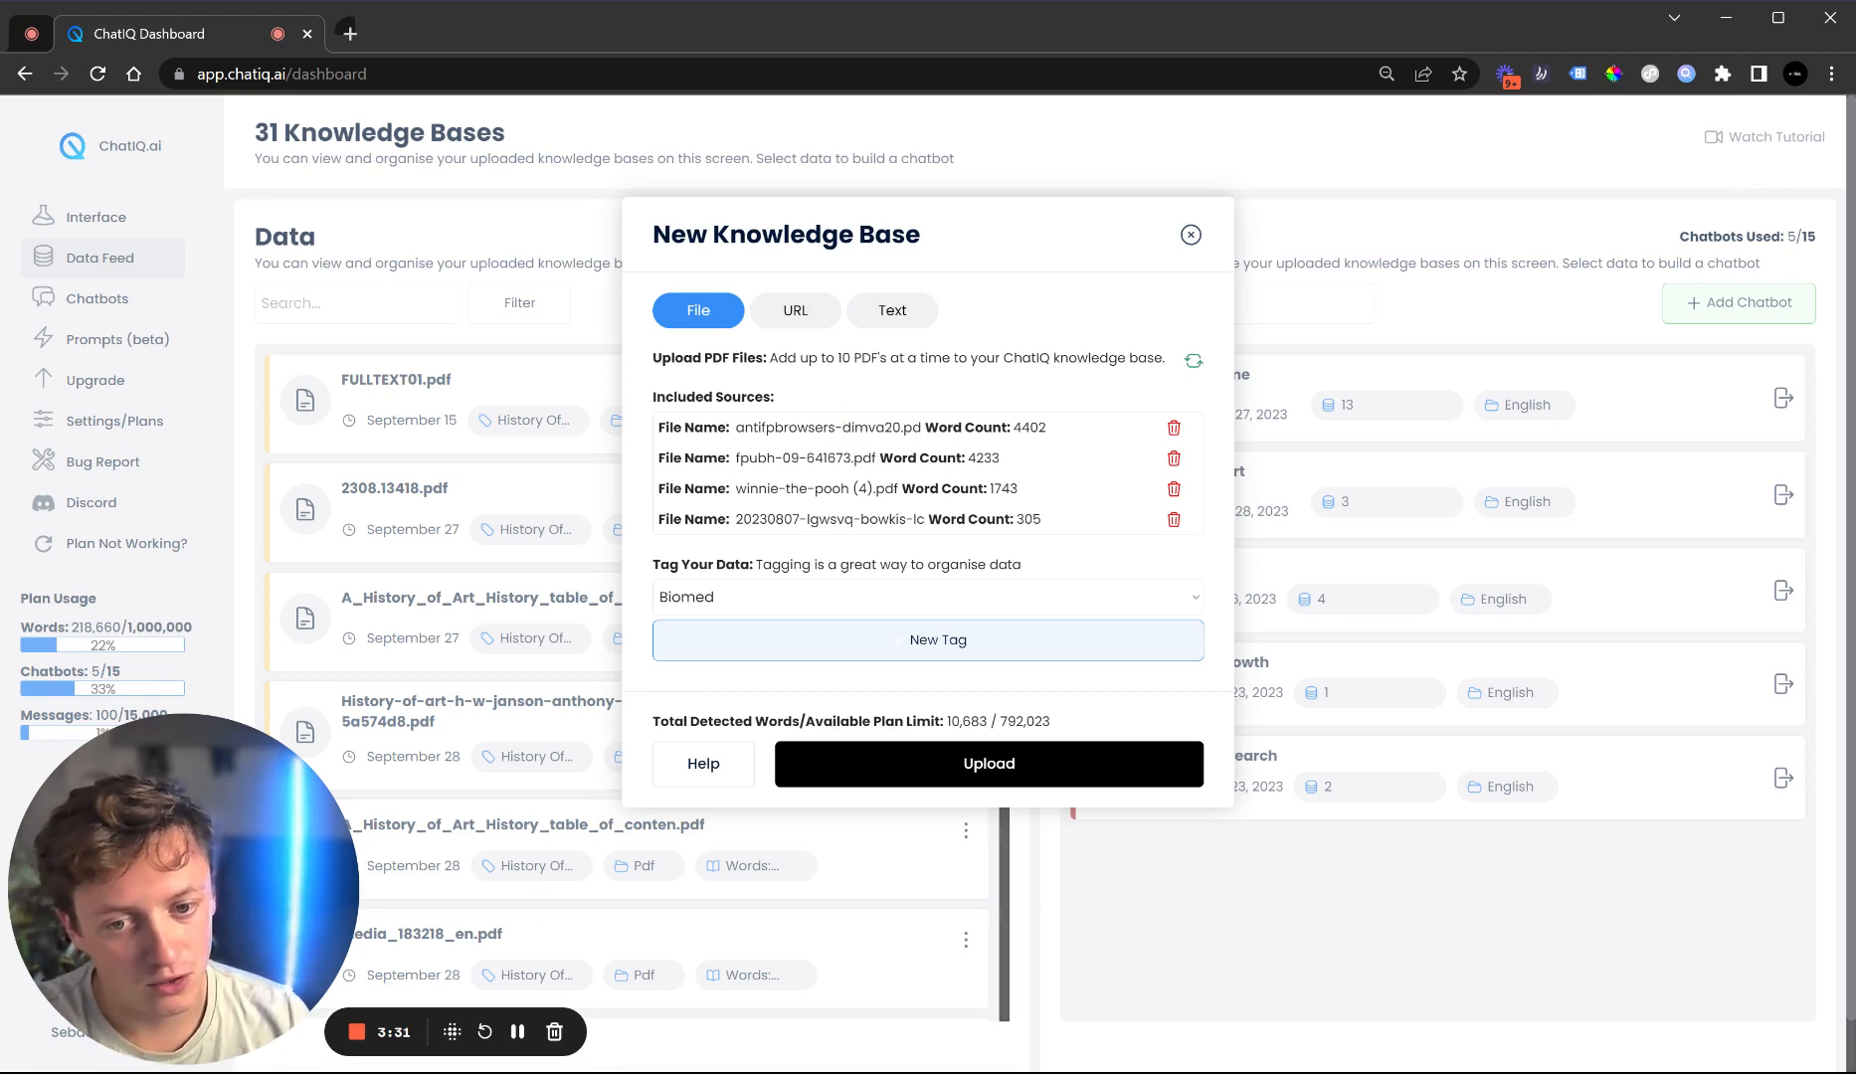
left_click(997, 456)
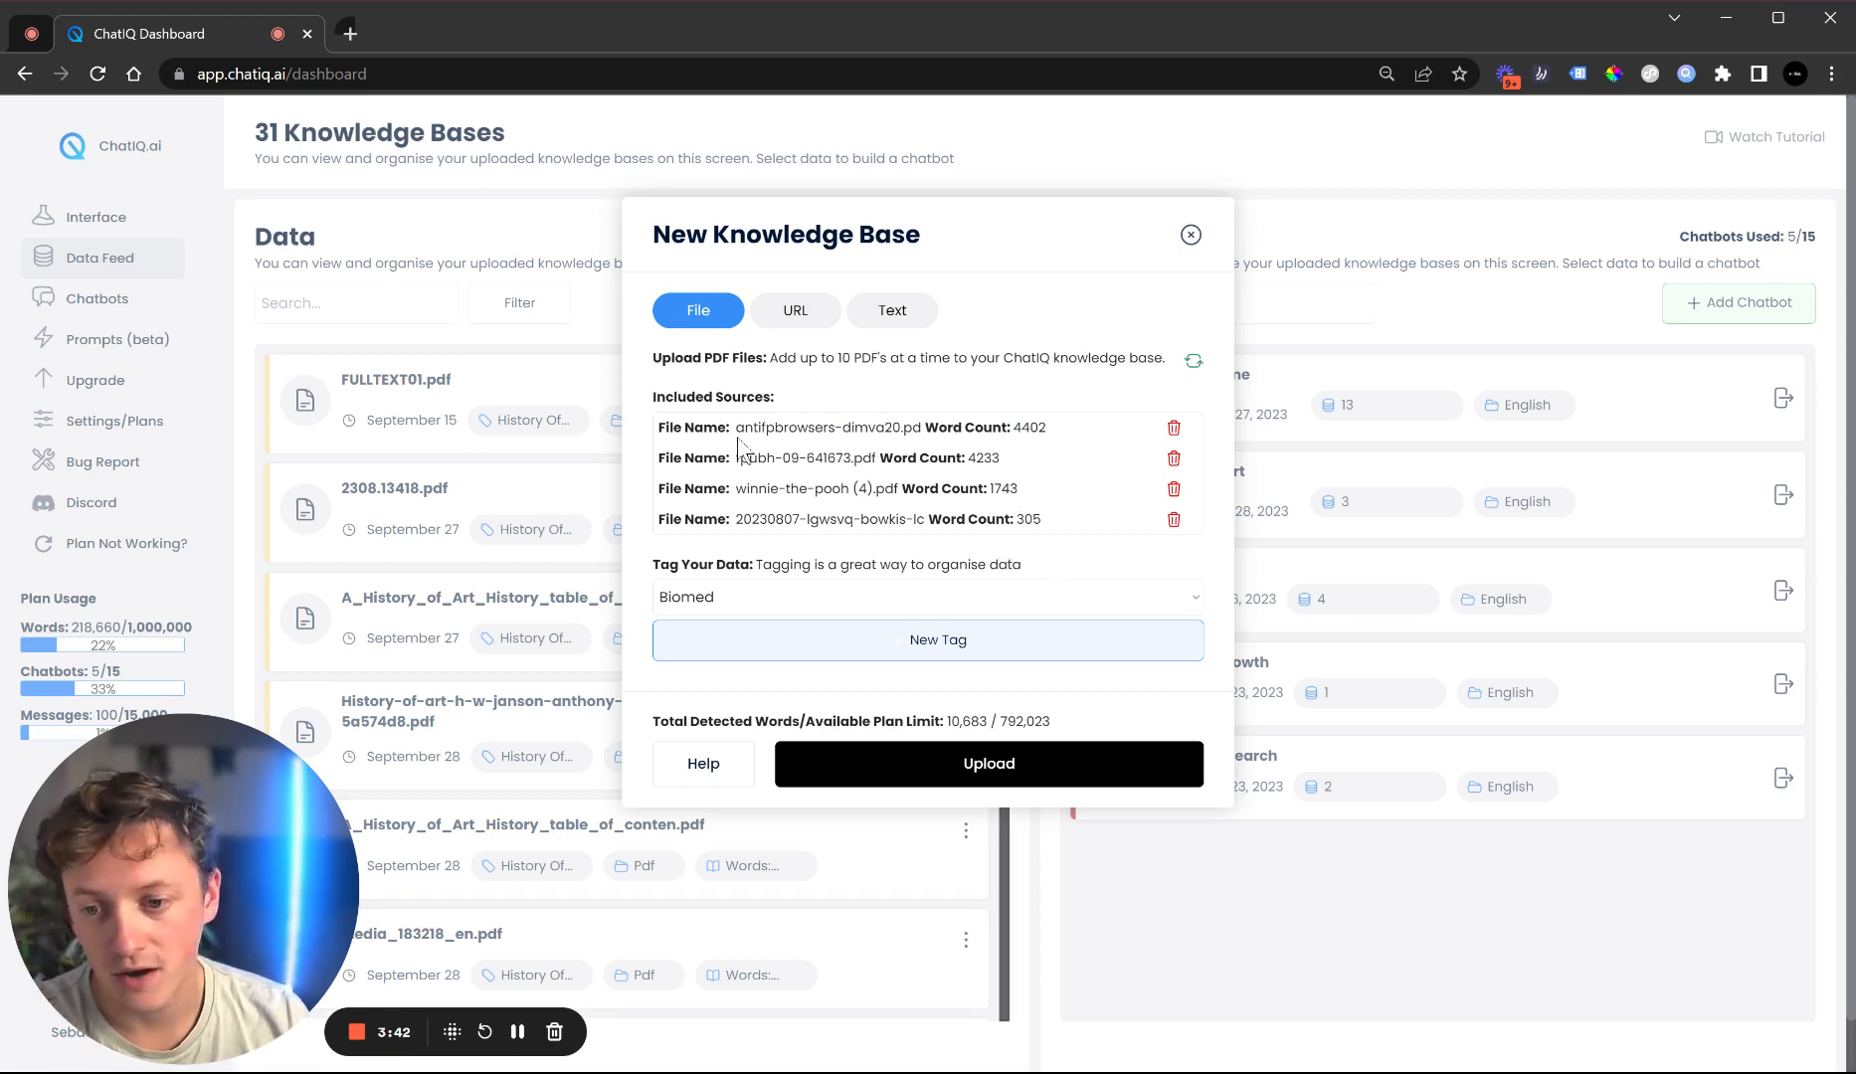
left_click_drag(744, 428, 783, 427)
double_click(1029, 428)
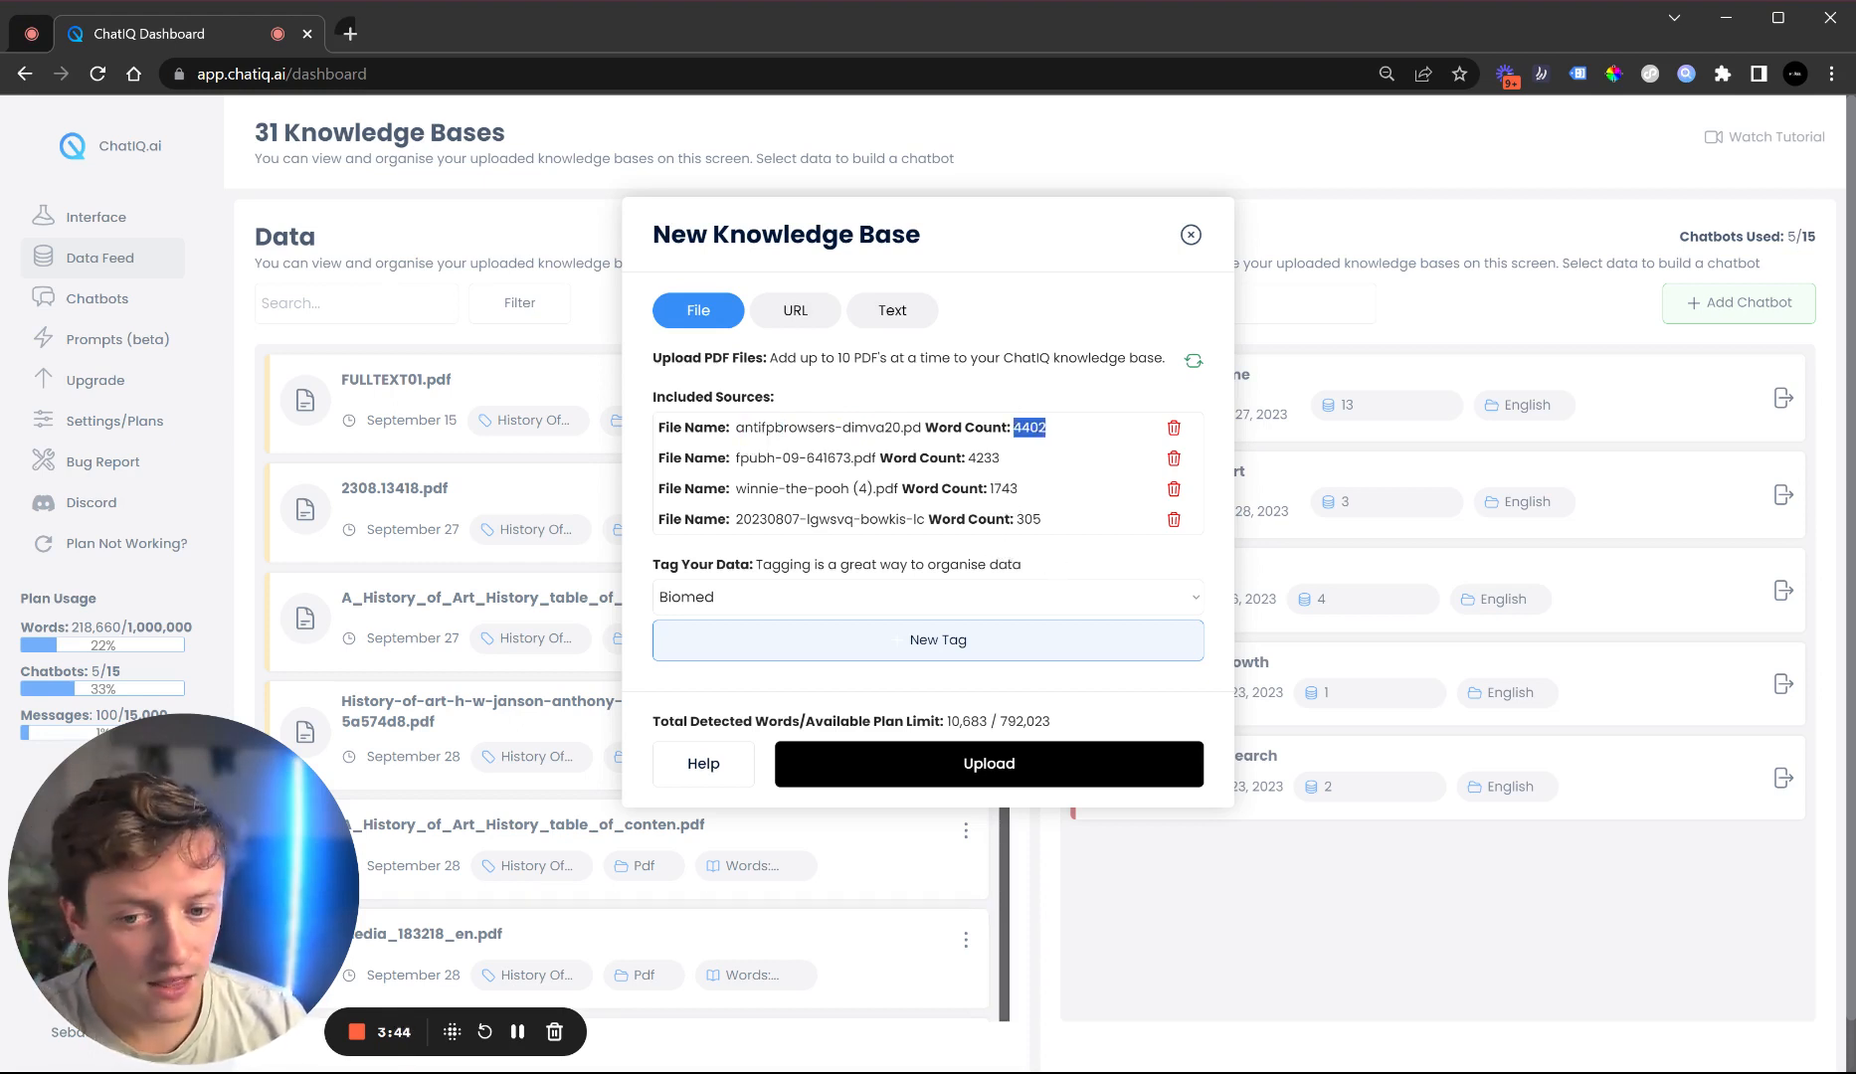
- Create a new tag named Stuff and assign it to the four PDFs in the new knowledge base
left_click_drag(952, 723, 987, 722)
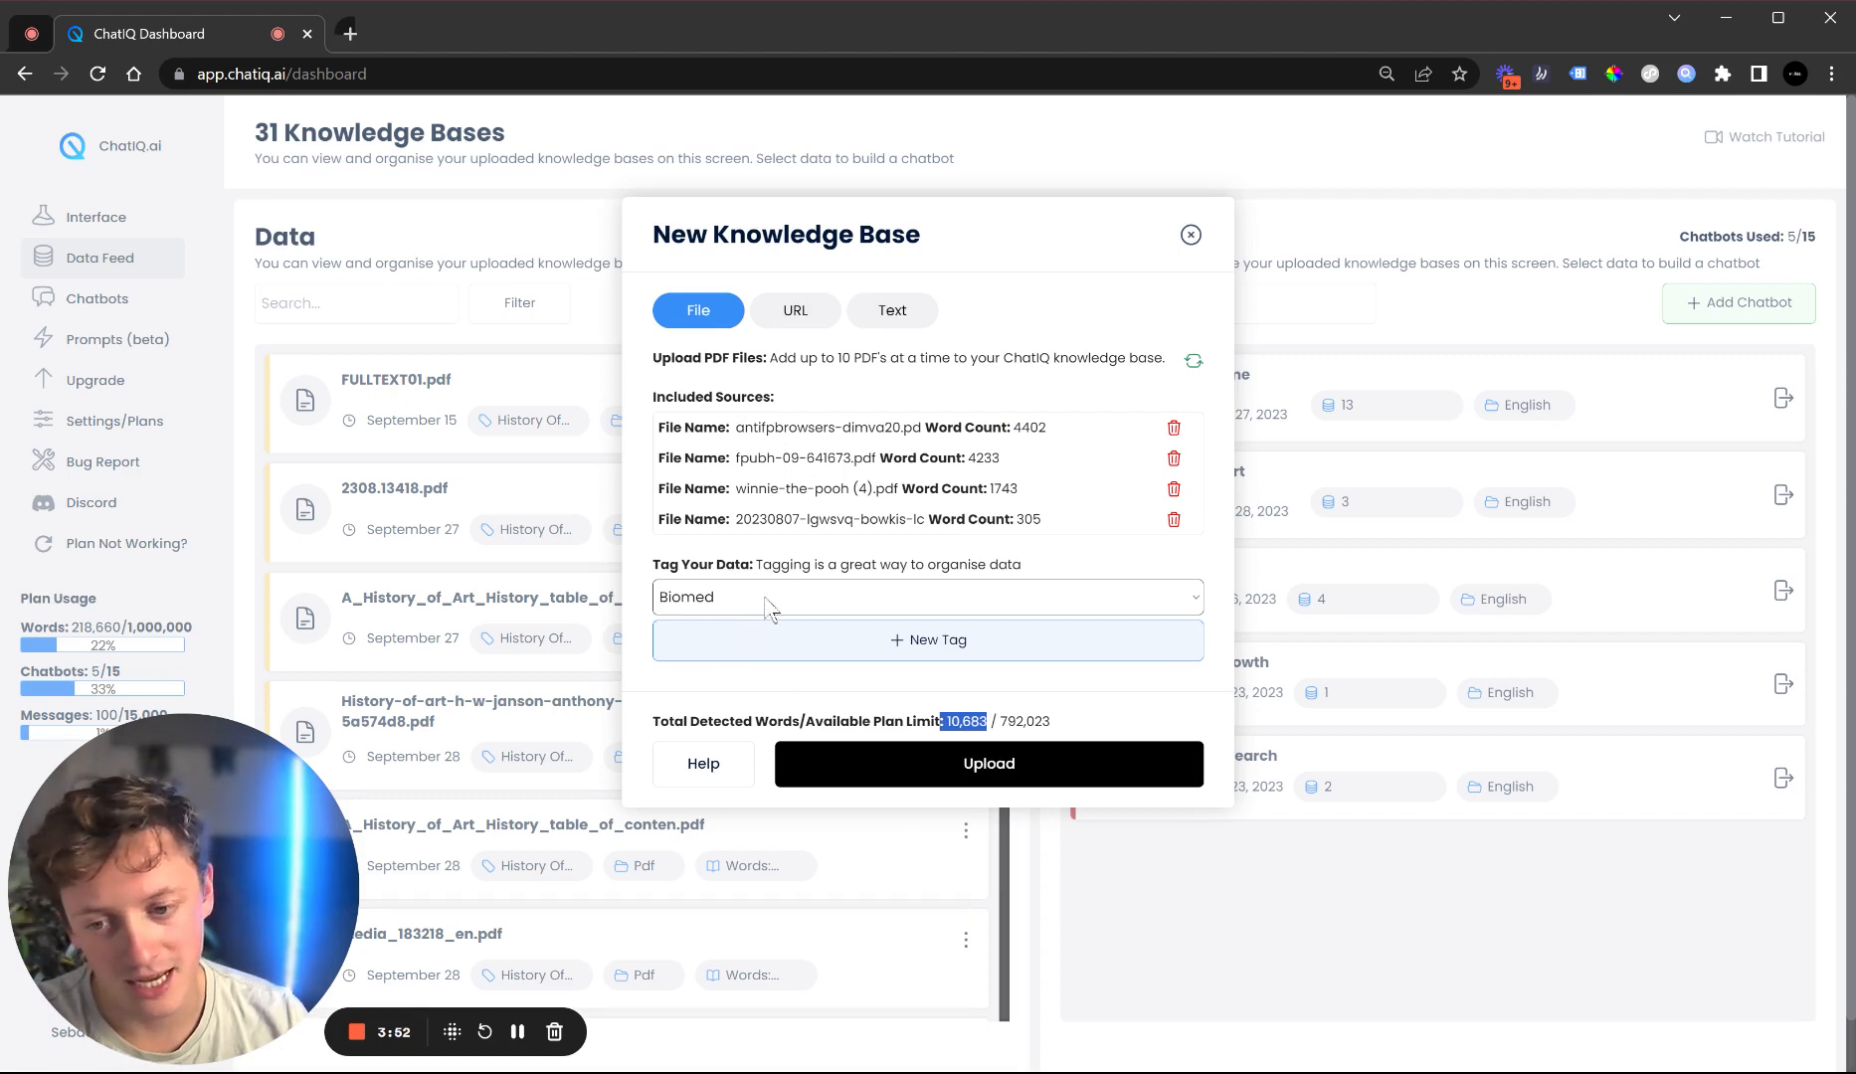
left_click(791, 632)
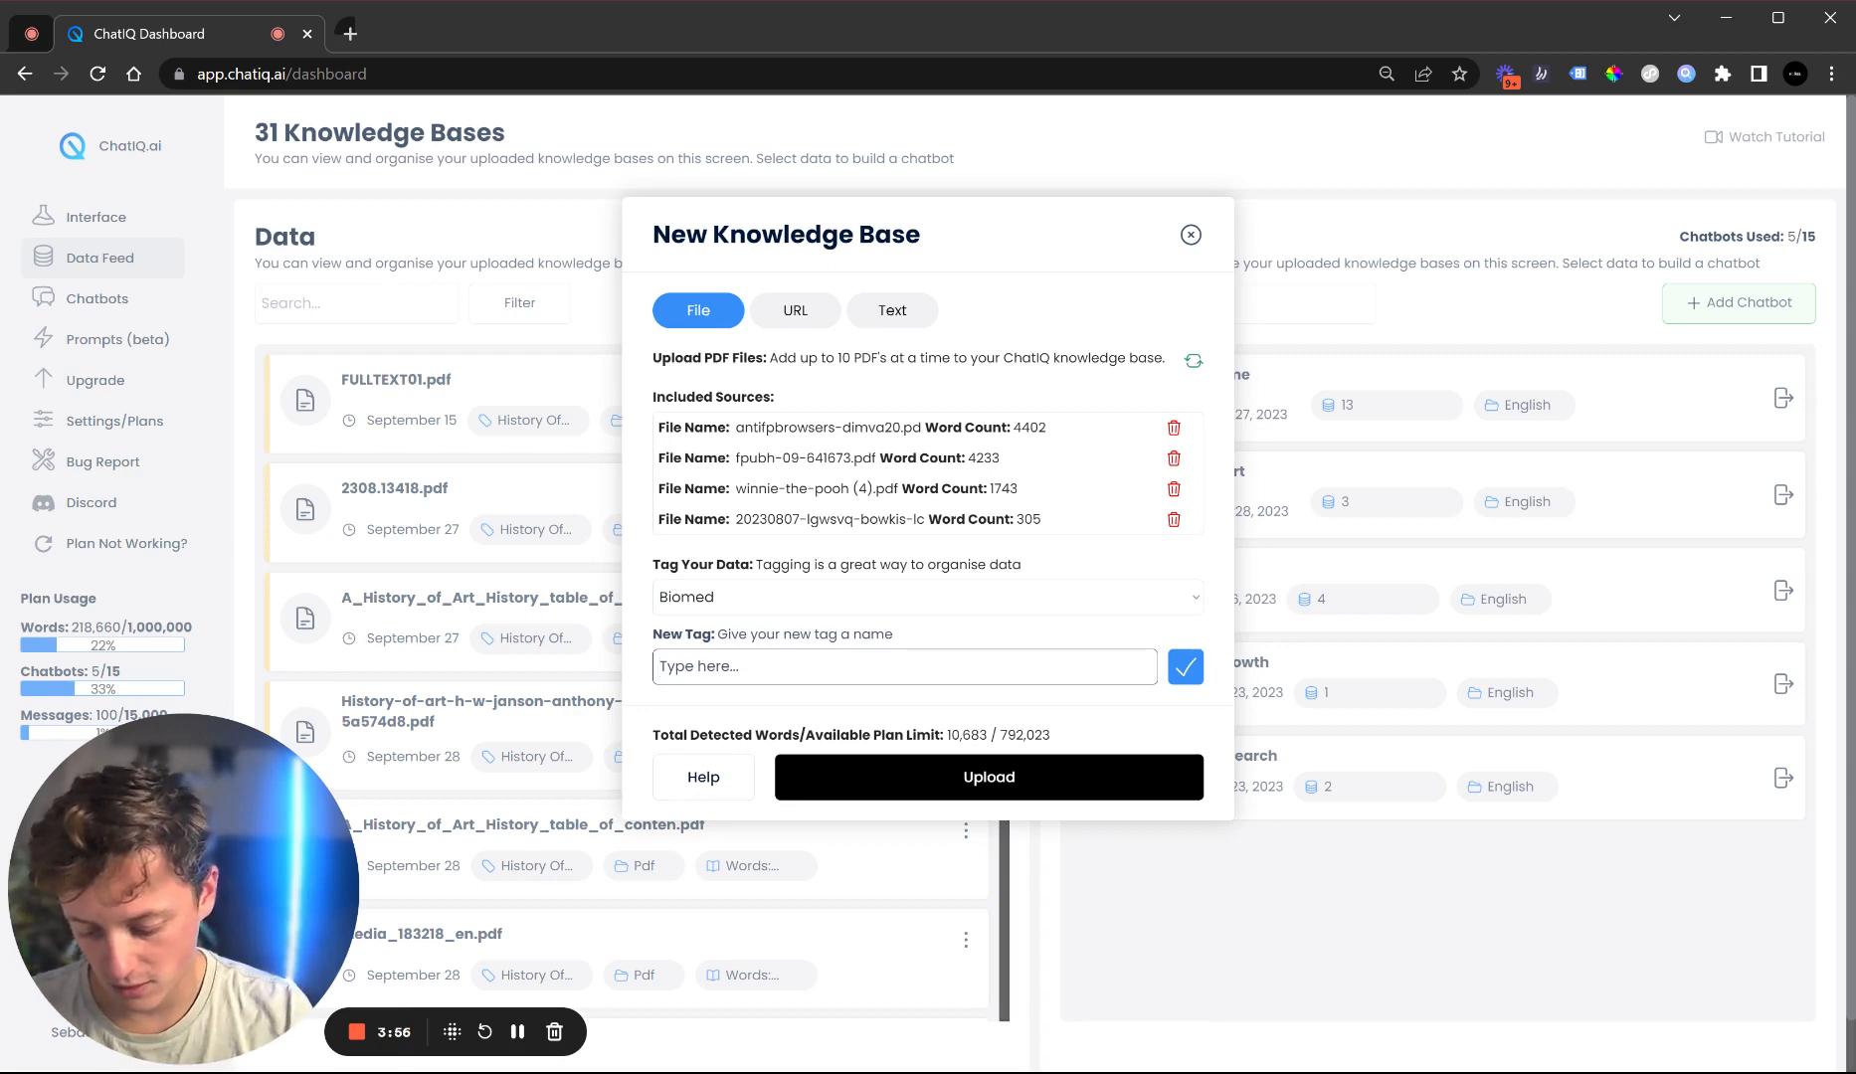
type("Stuff")
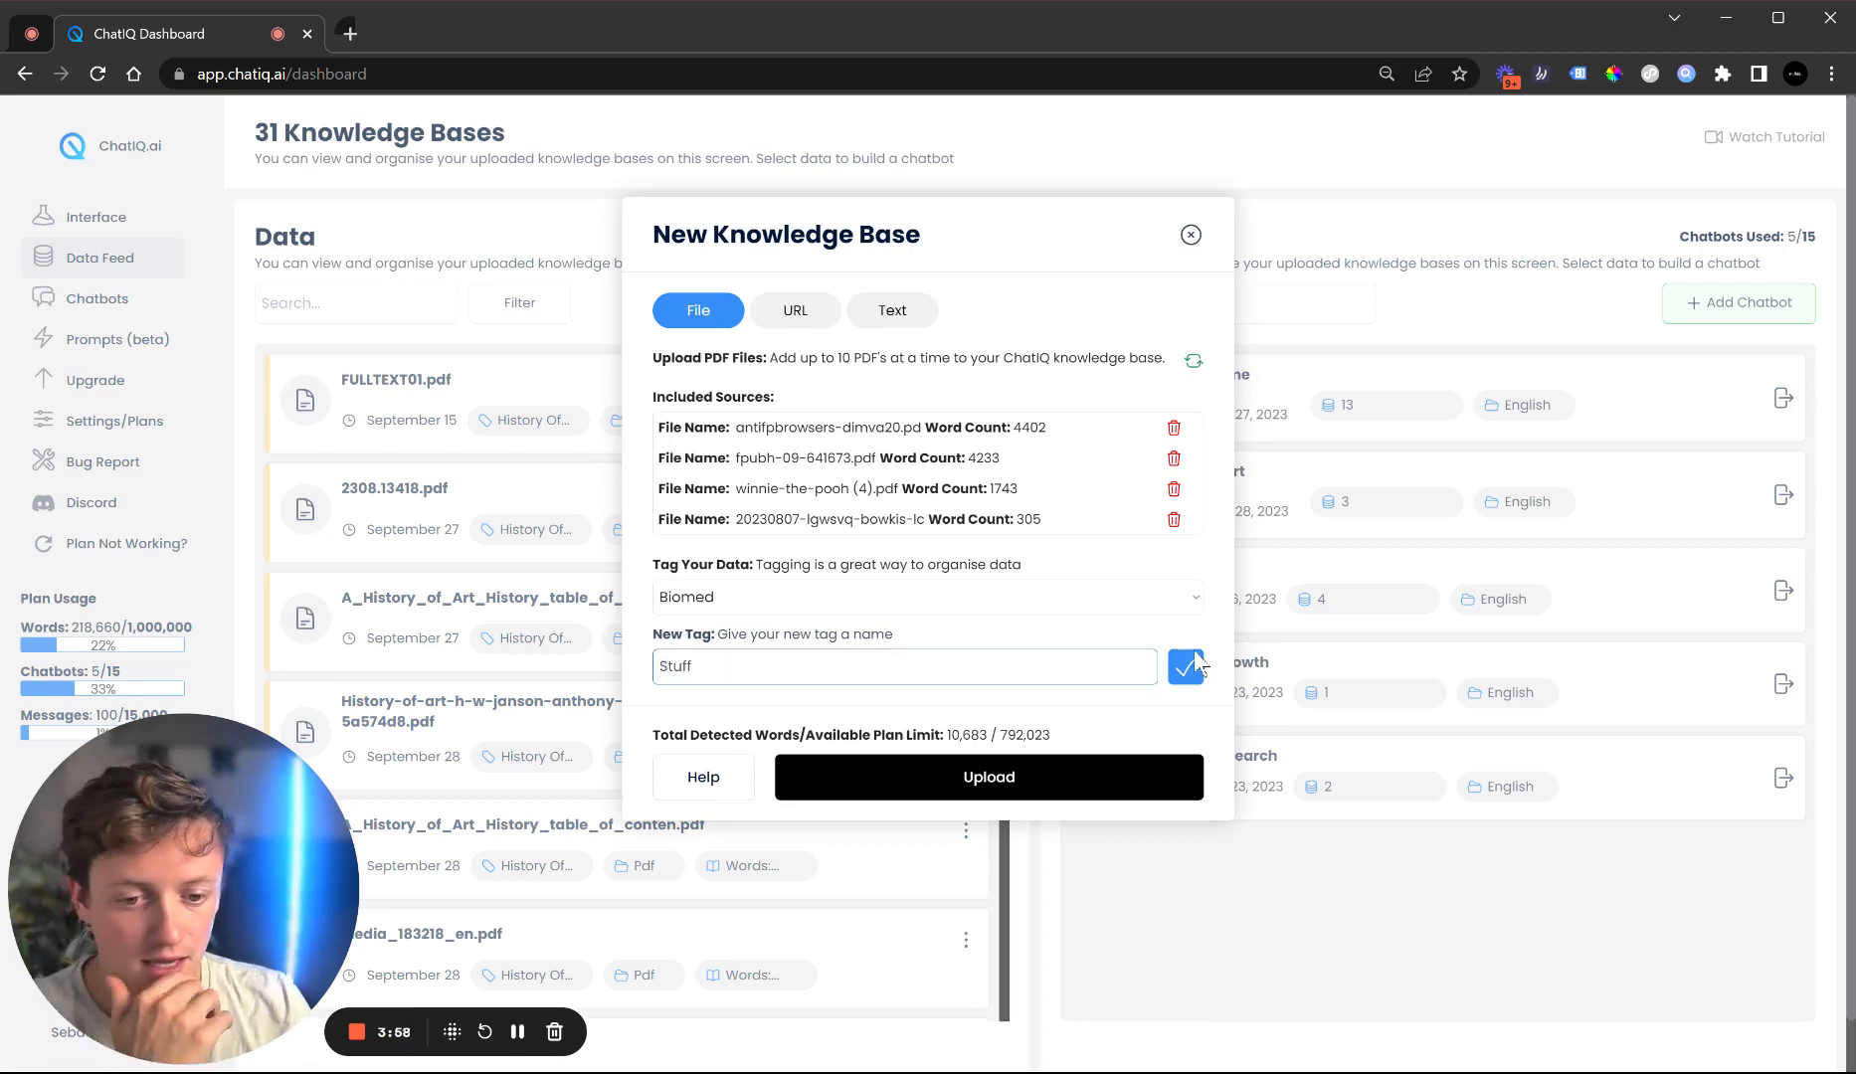
left_click(1189, 665)
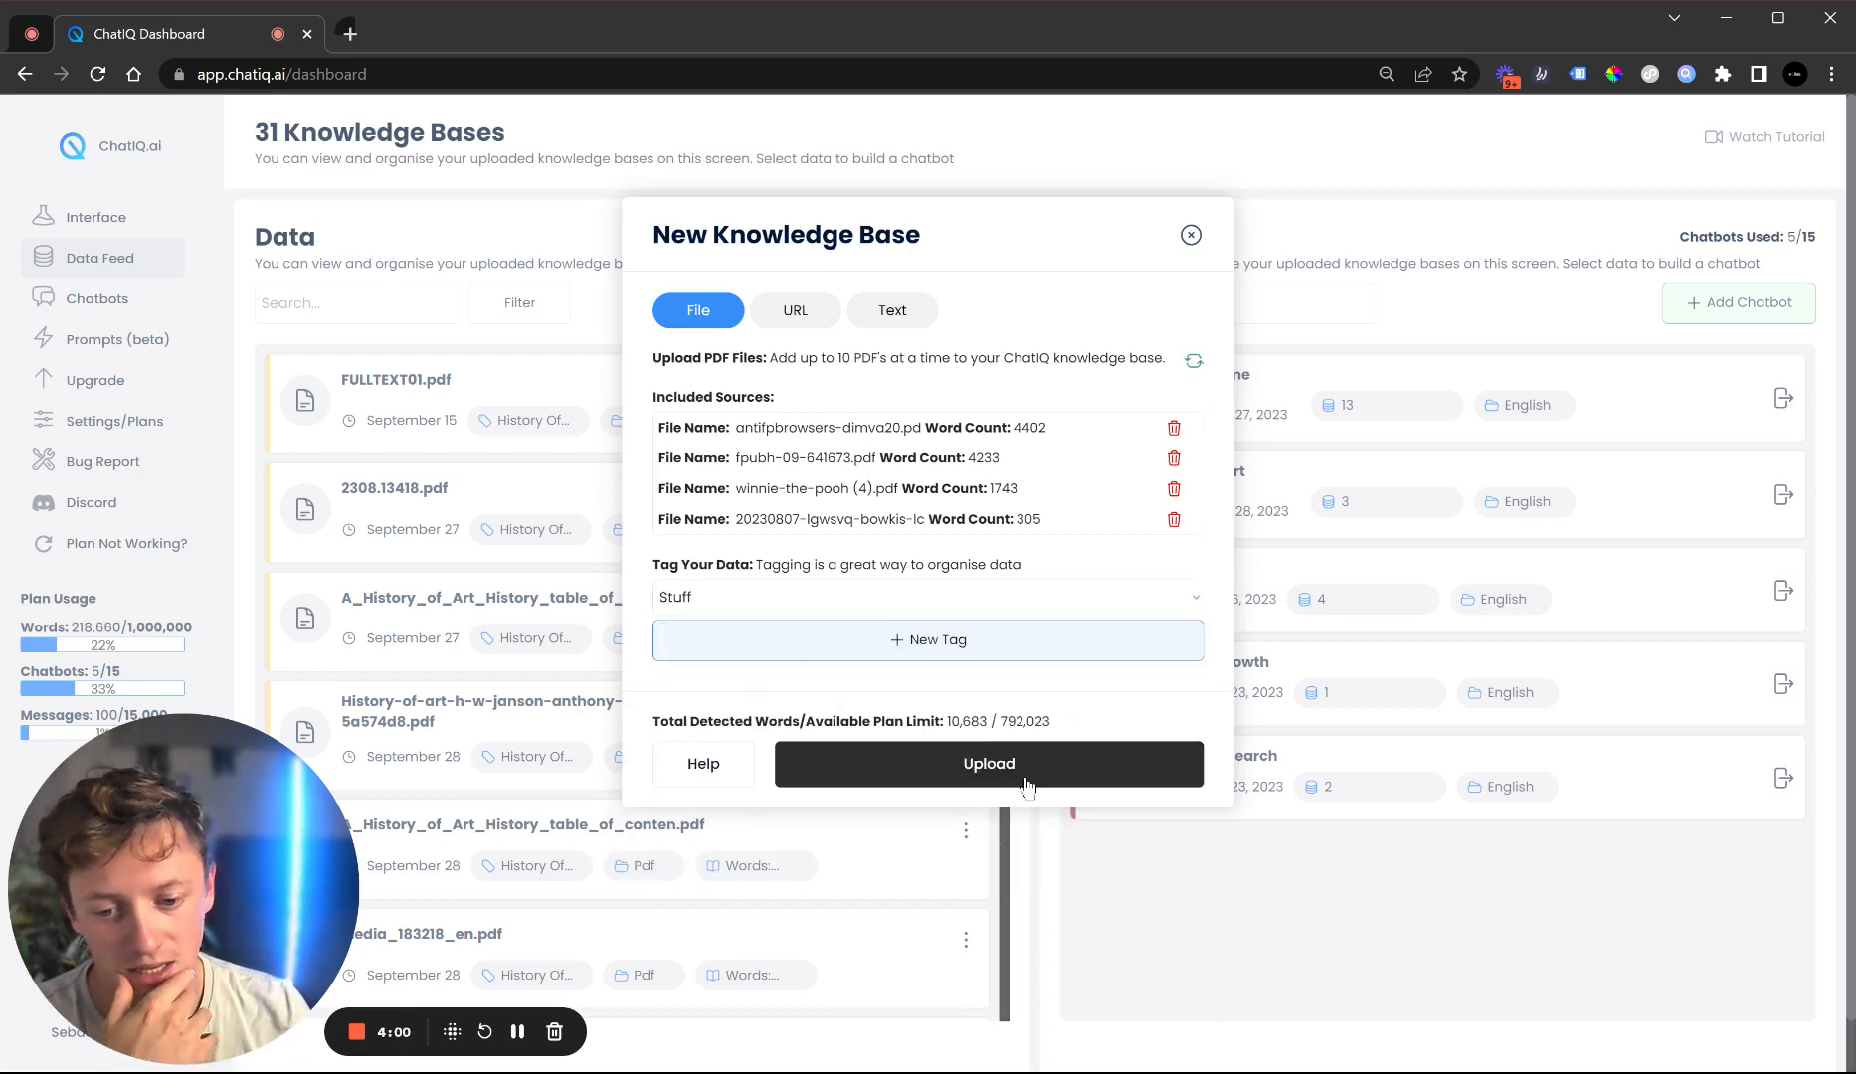
- Upload the four tagged PDFs and bring up their new entries in the data feed
left_click(1000, 764)
scroll(795, 786, "down", 10)
scroll(796, 783, "down", 10)
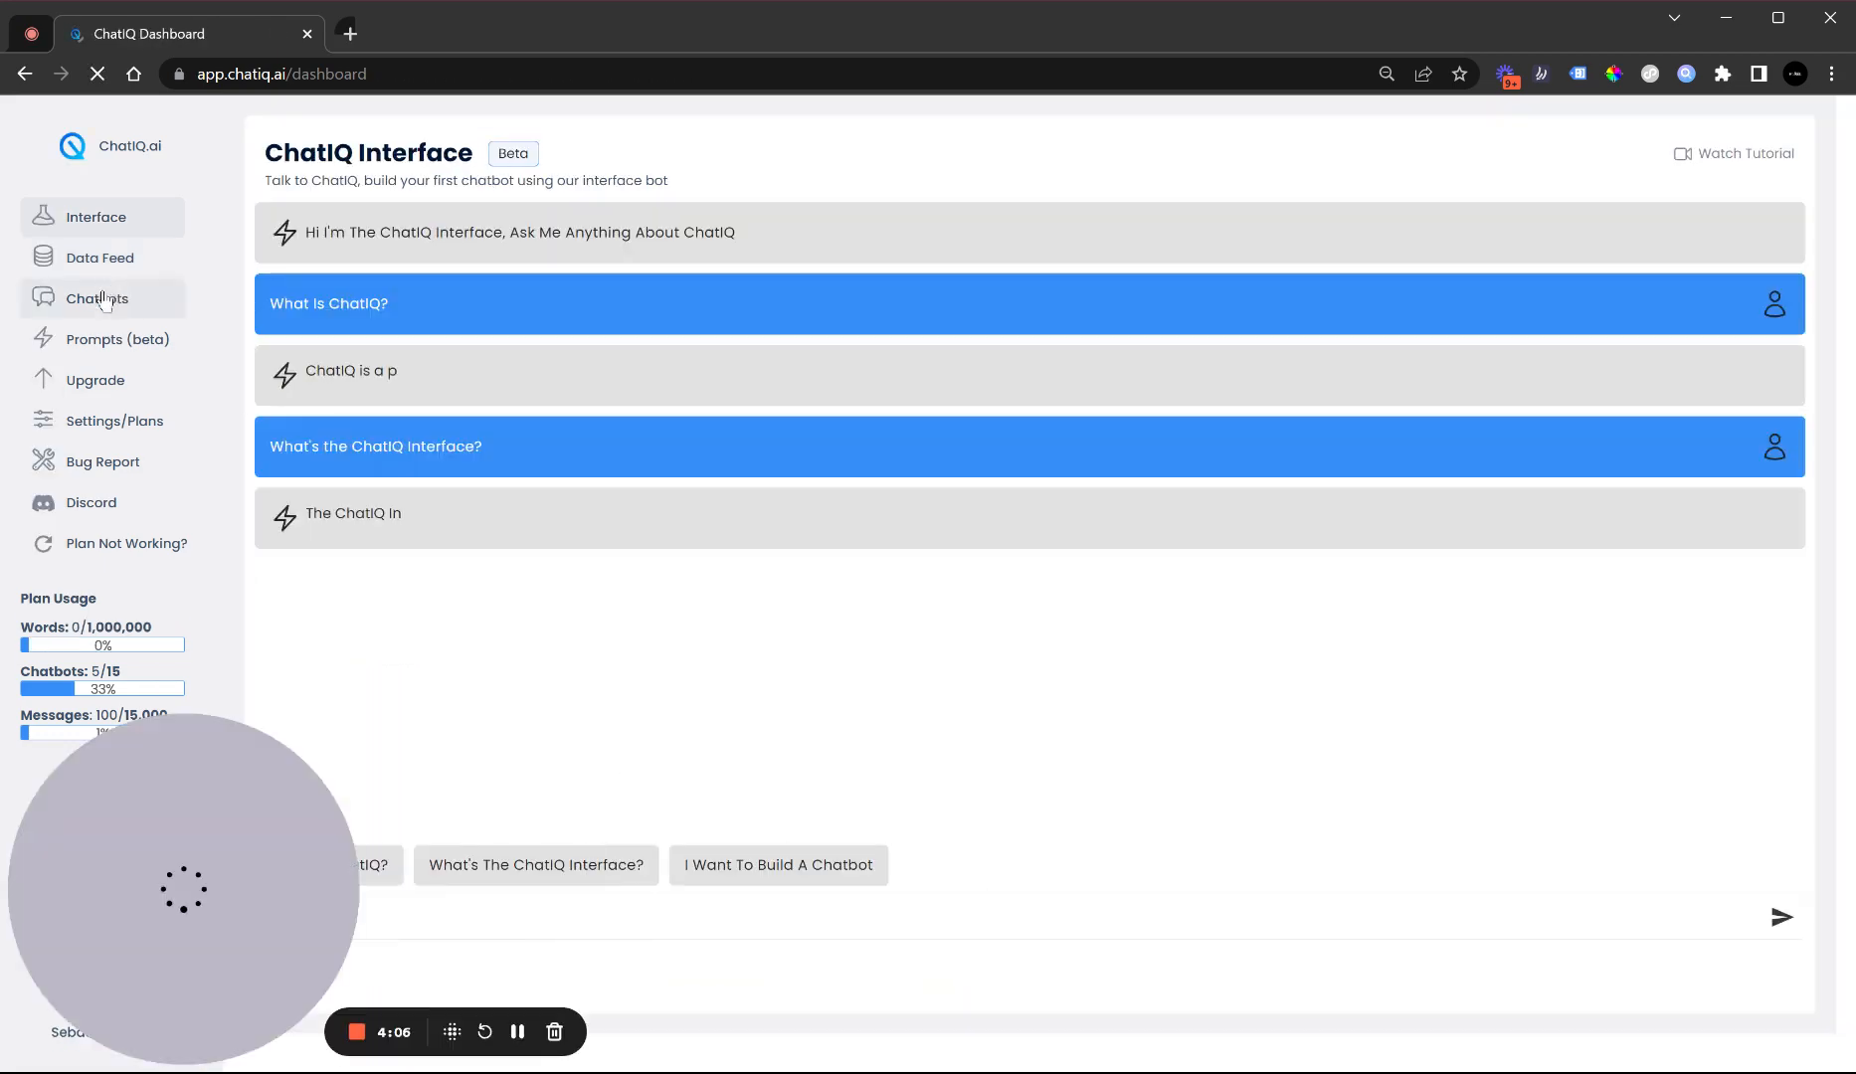
left_click(108, 260)
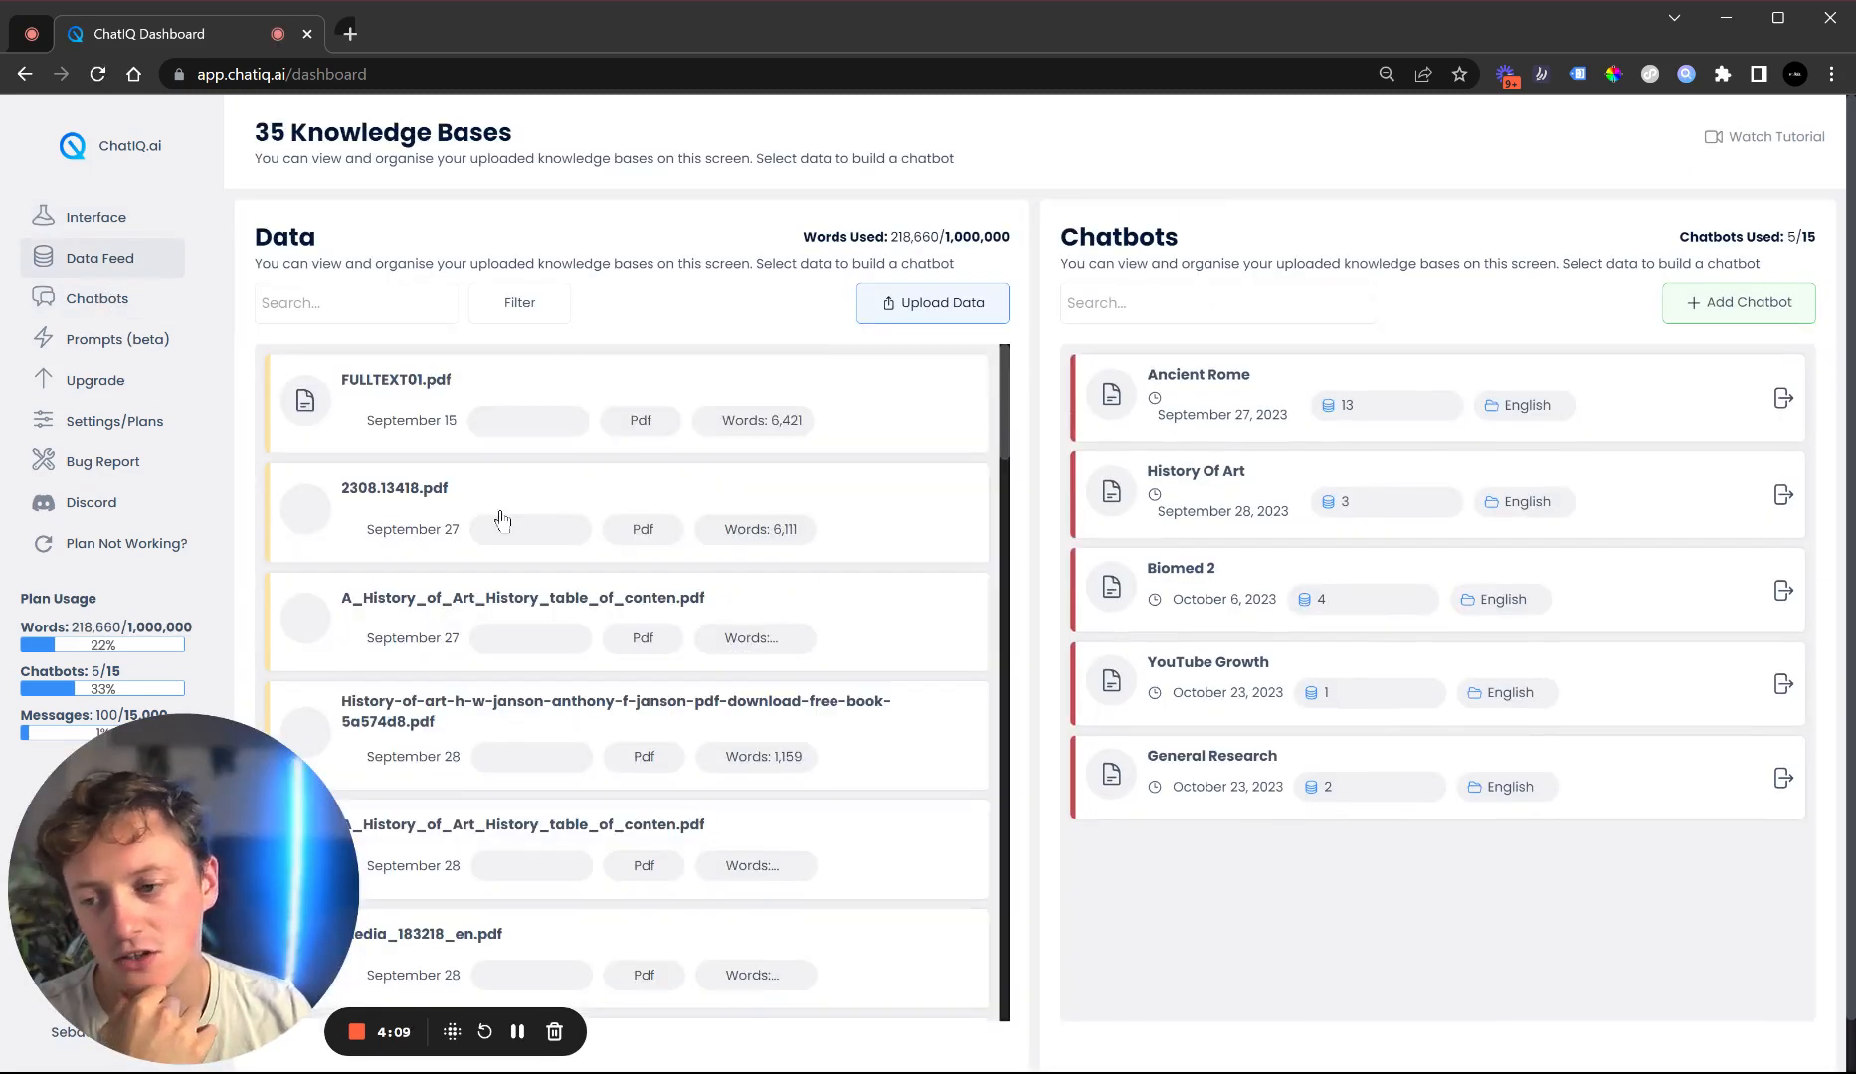
scroll(696, 597, "down", 15)
scroll(804, 671, "down", 1)
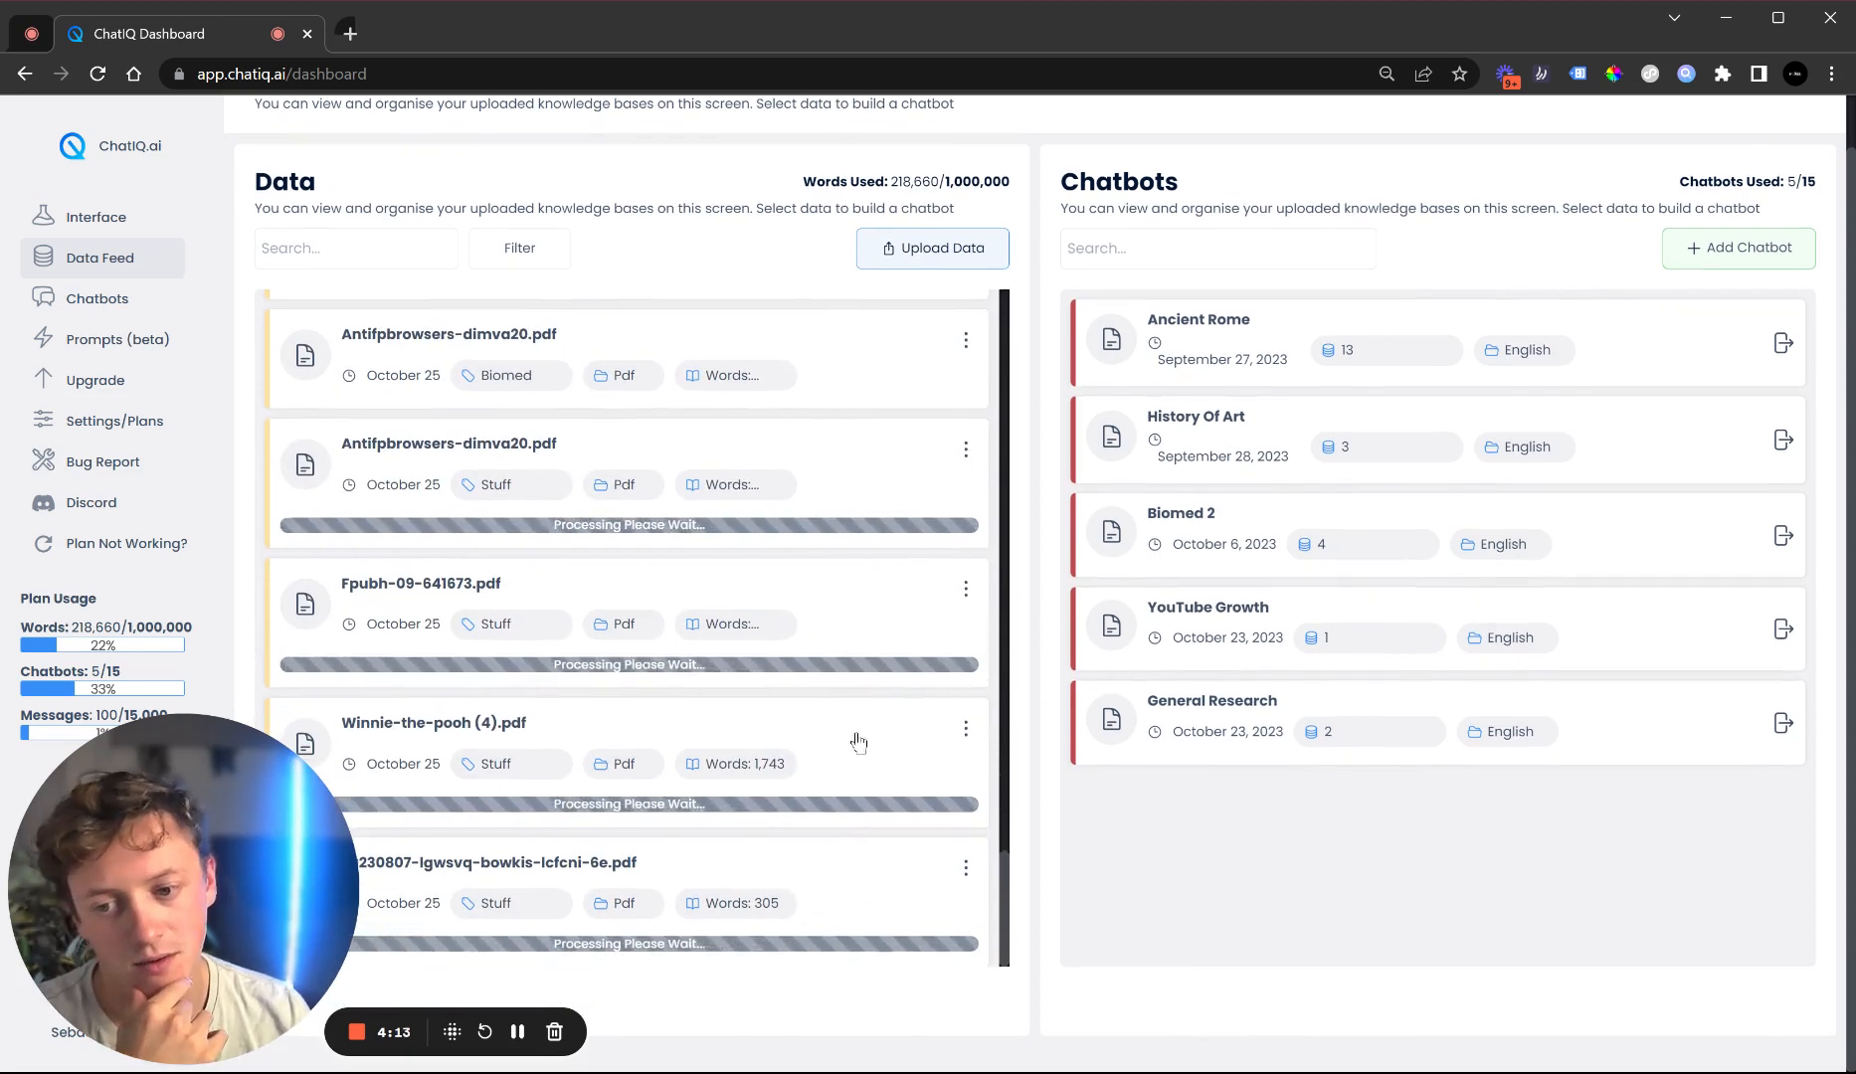
- Check the data info and word count of the Stuff-tagged Antifpbrowsers-dimva20.pdf, and close its details
left_click(713, 481)
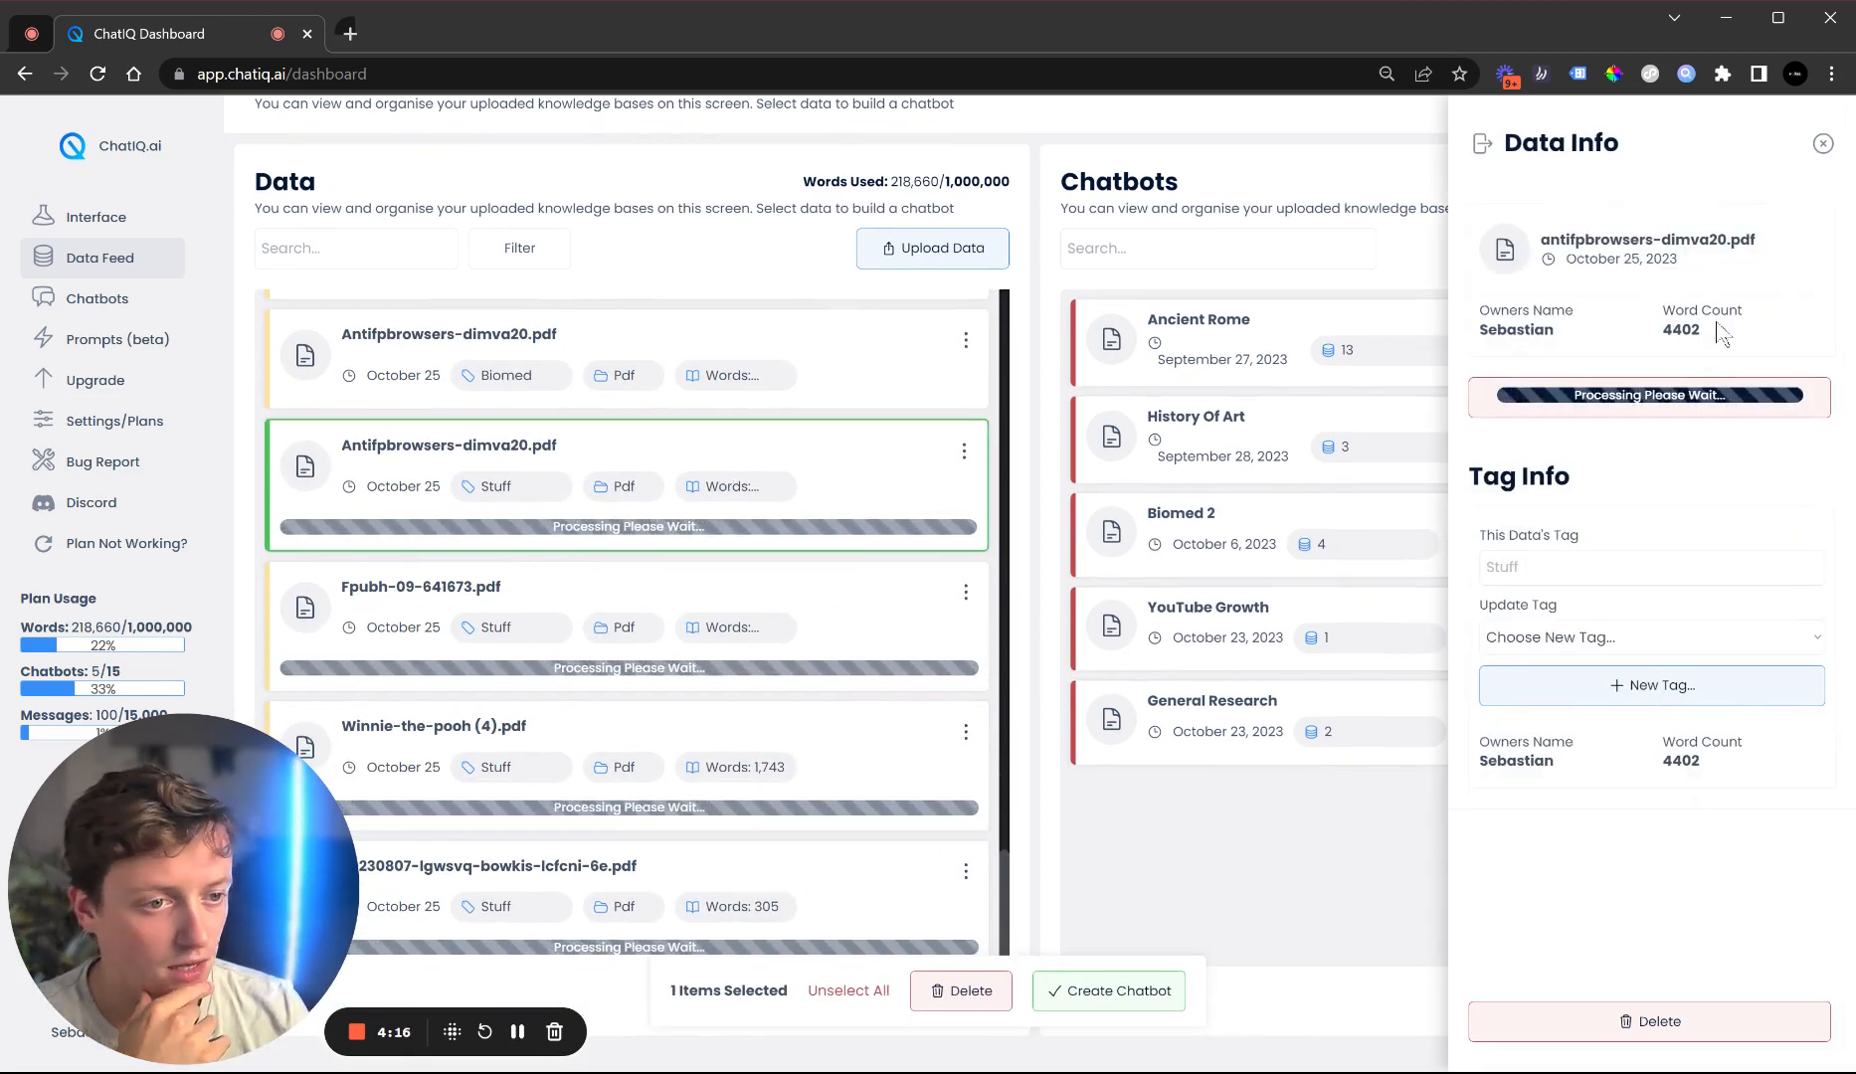
left_click_drag(1719, 334, 1659, 330)
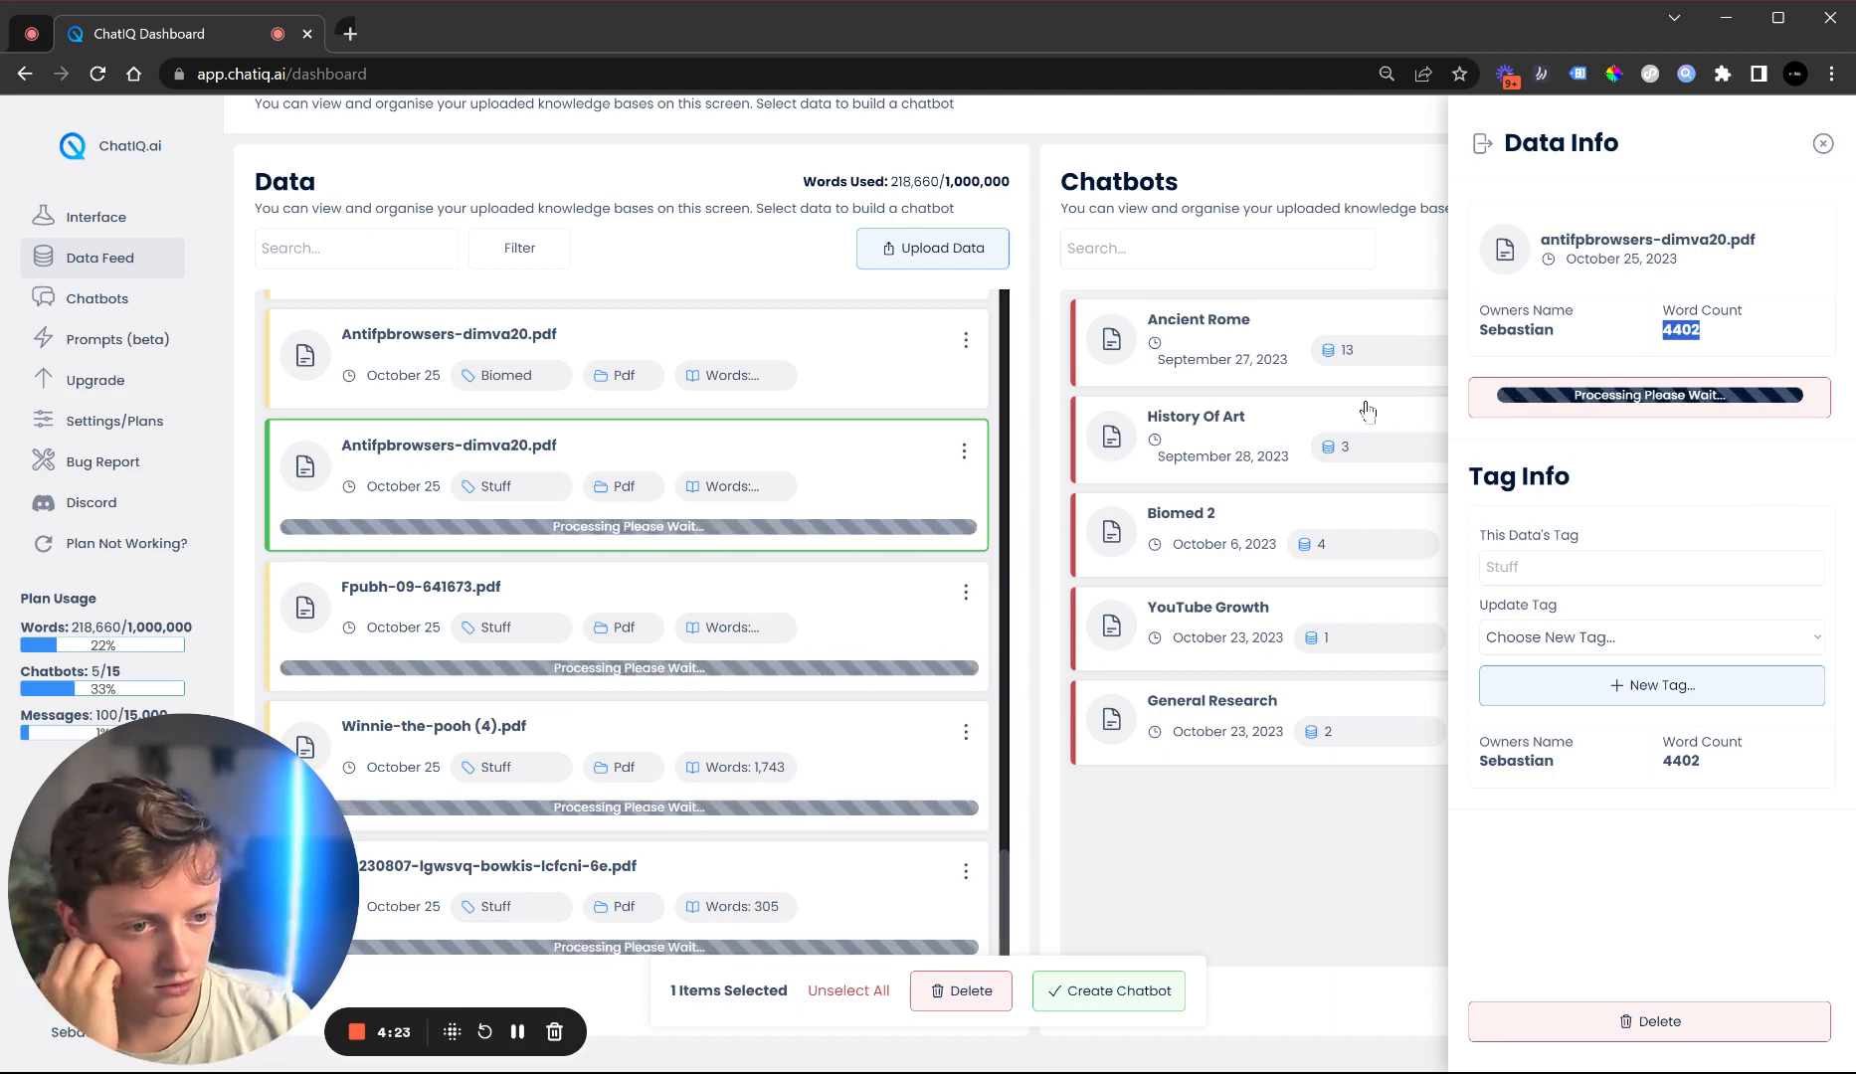
left_click(1823, 144)
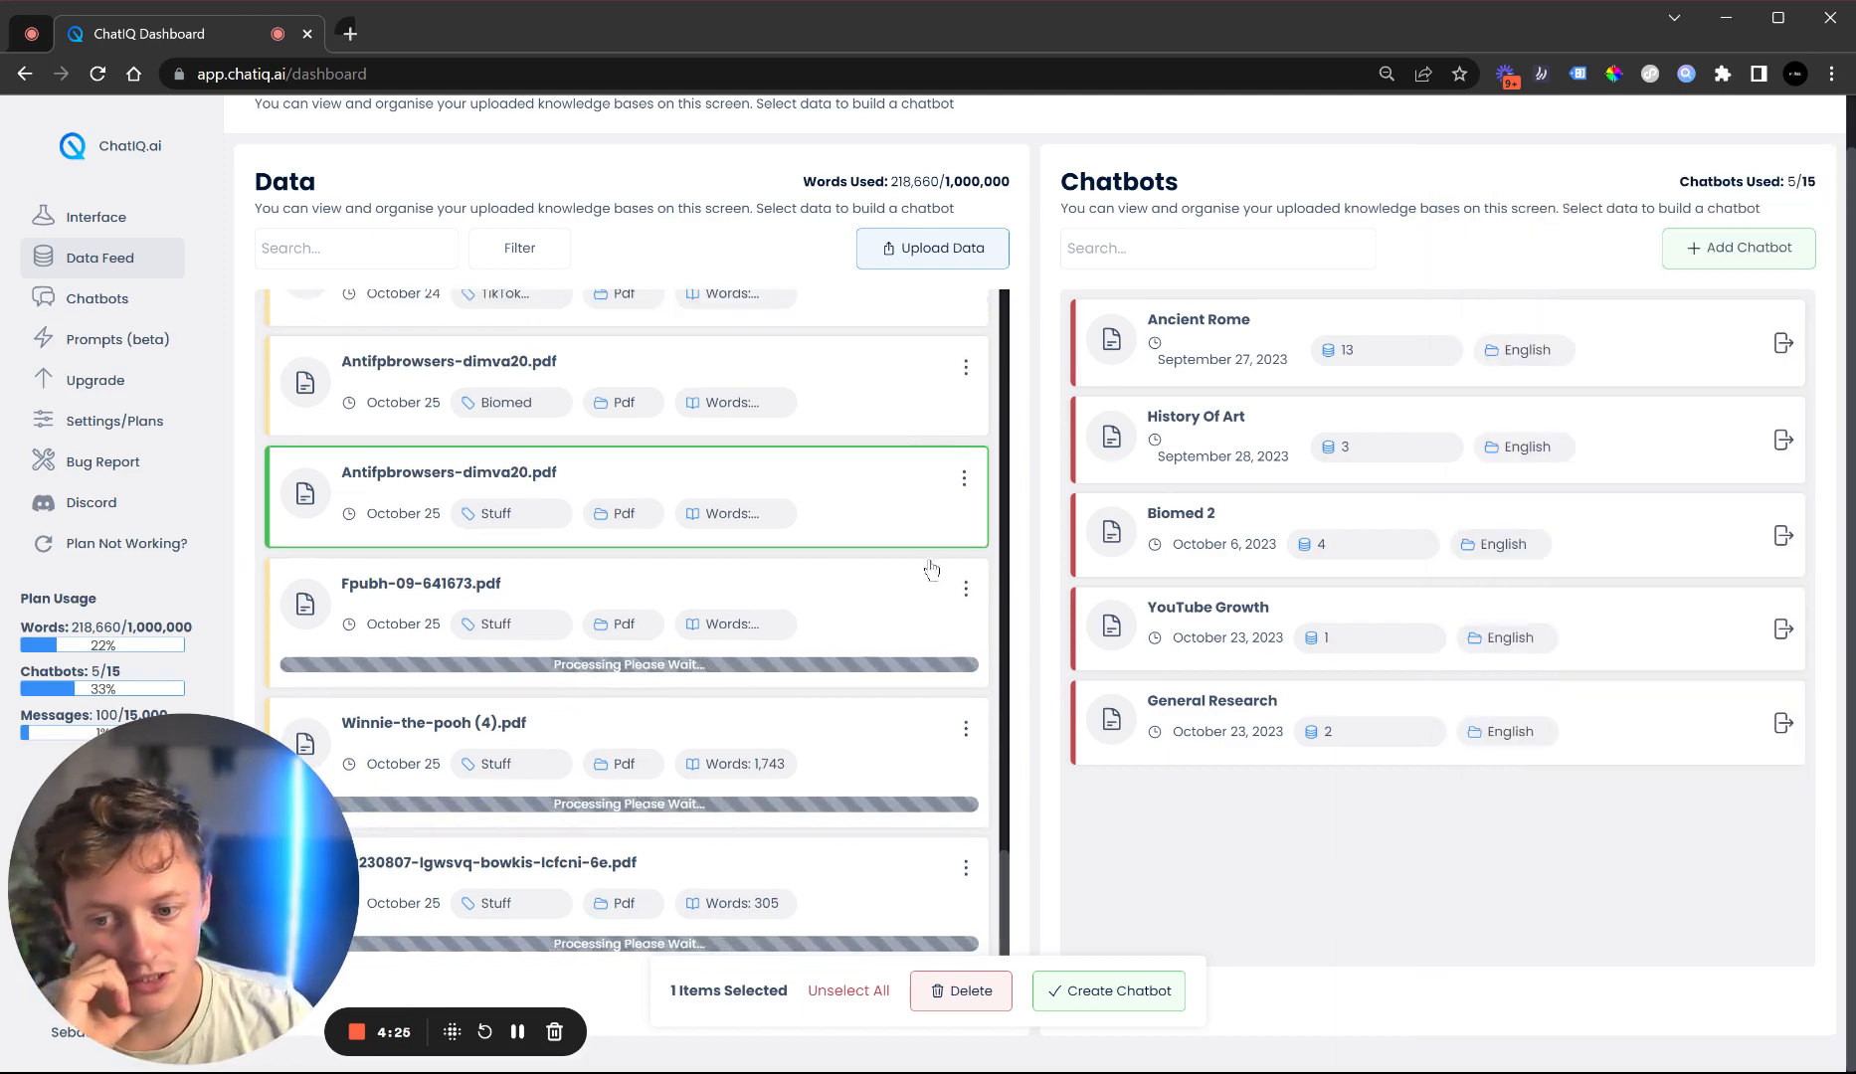
- Check the data info and word count of Fpubh-09-641673.pdf, and clear its selection
left_click(895, 628)
left_click(1444, 395)
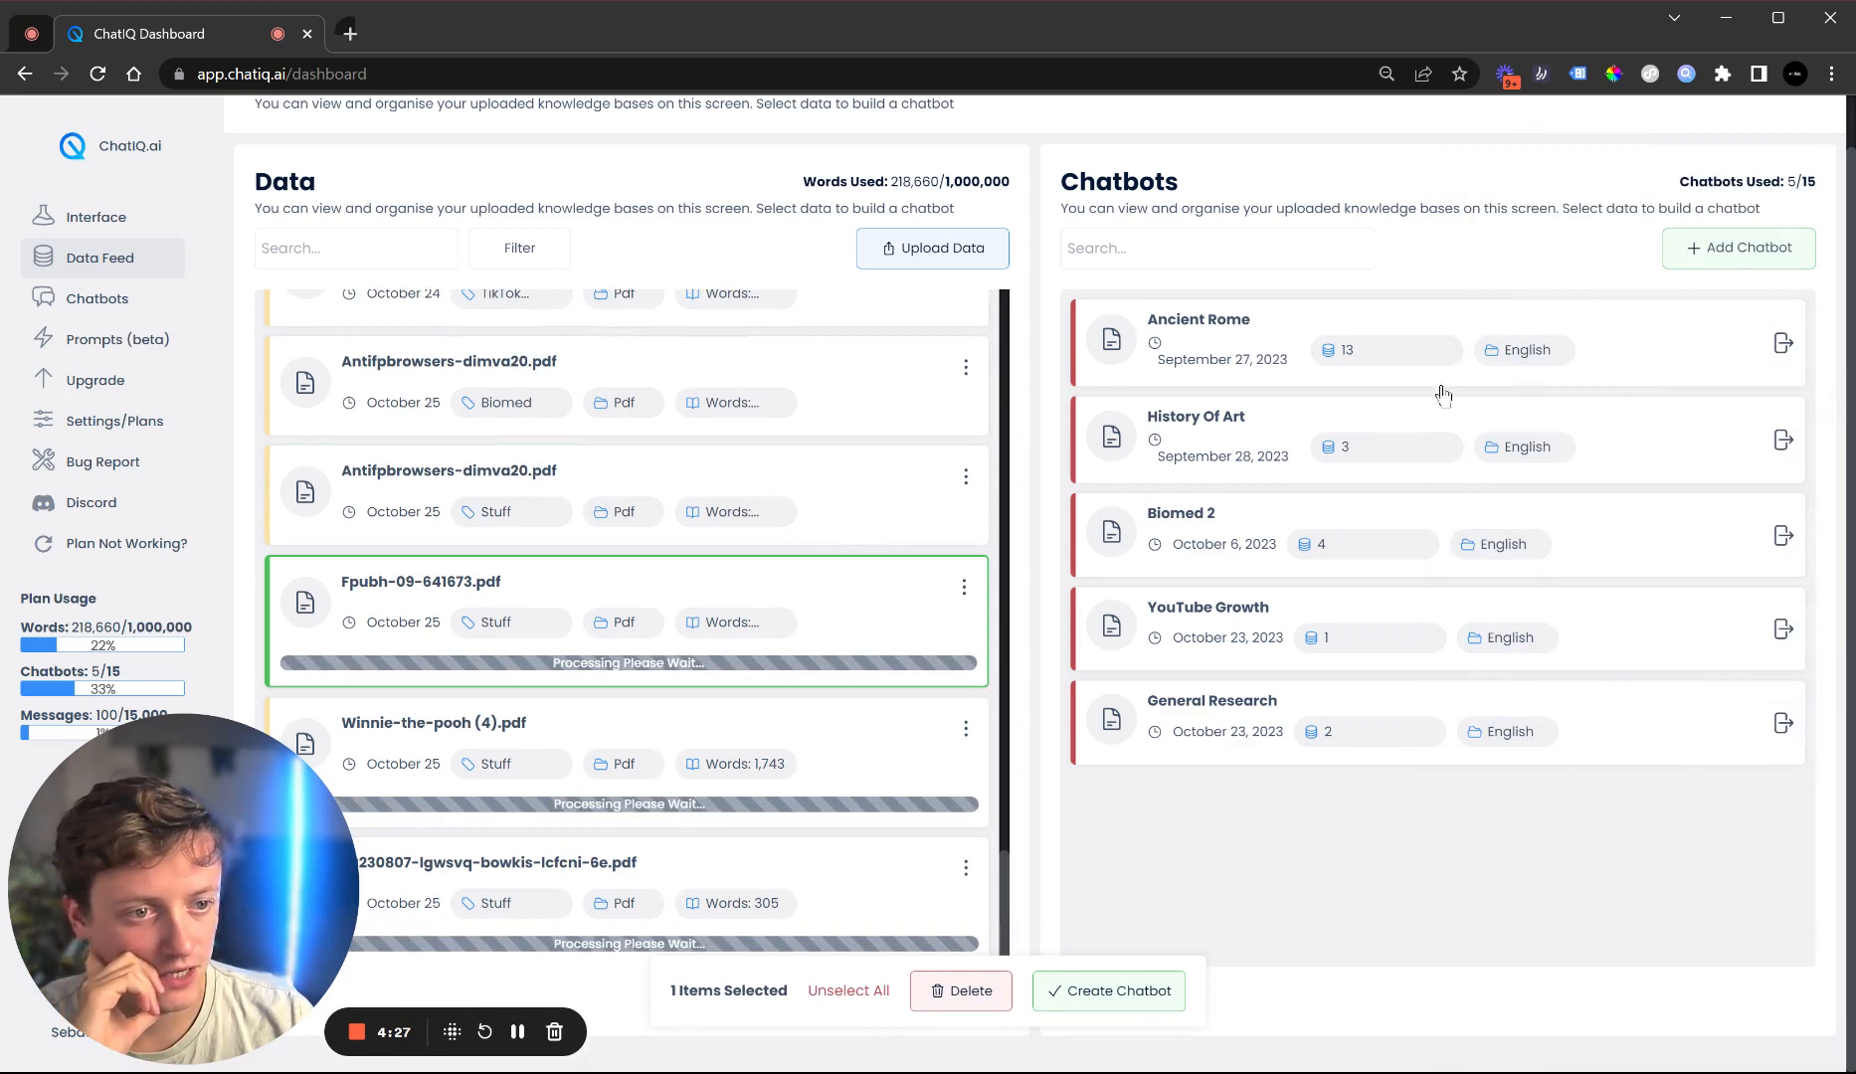
left_click(867, 640)
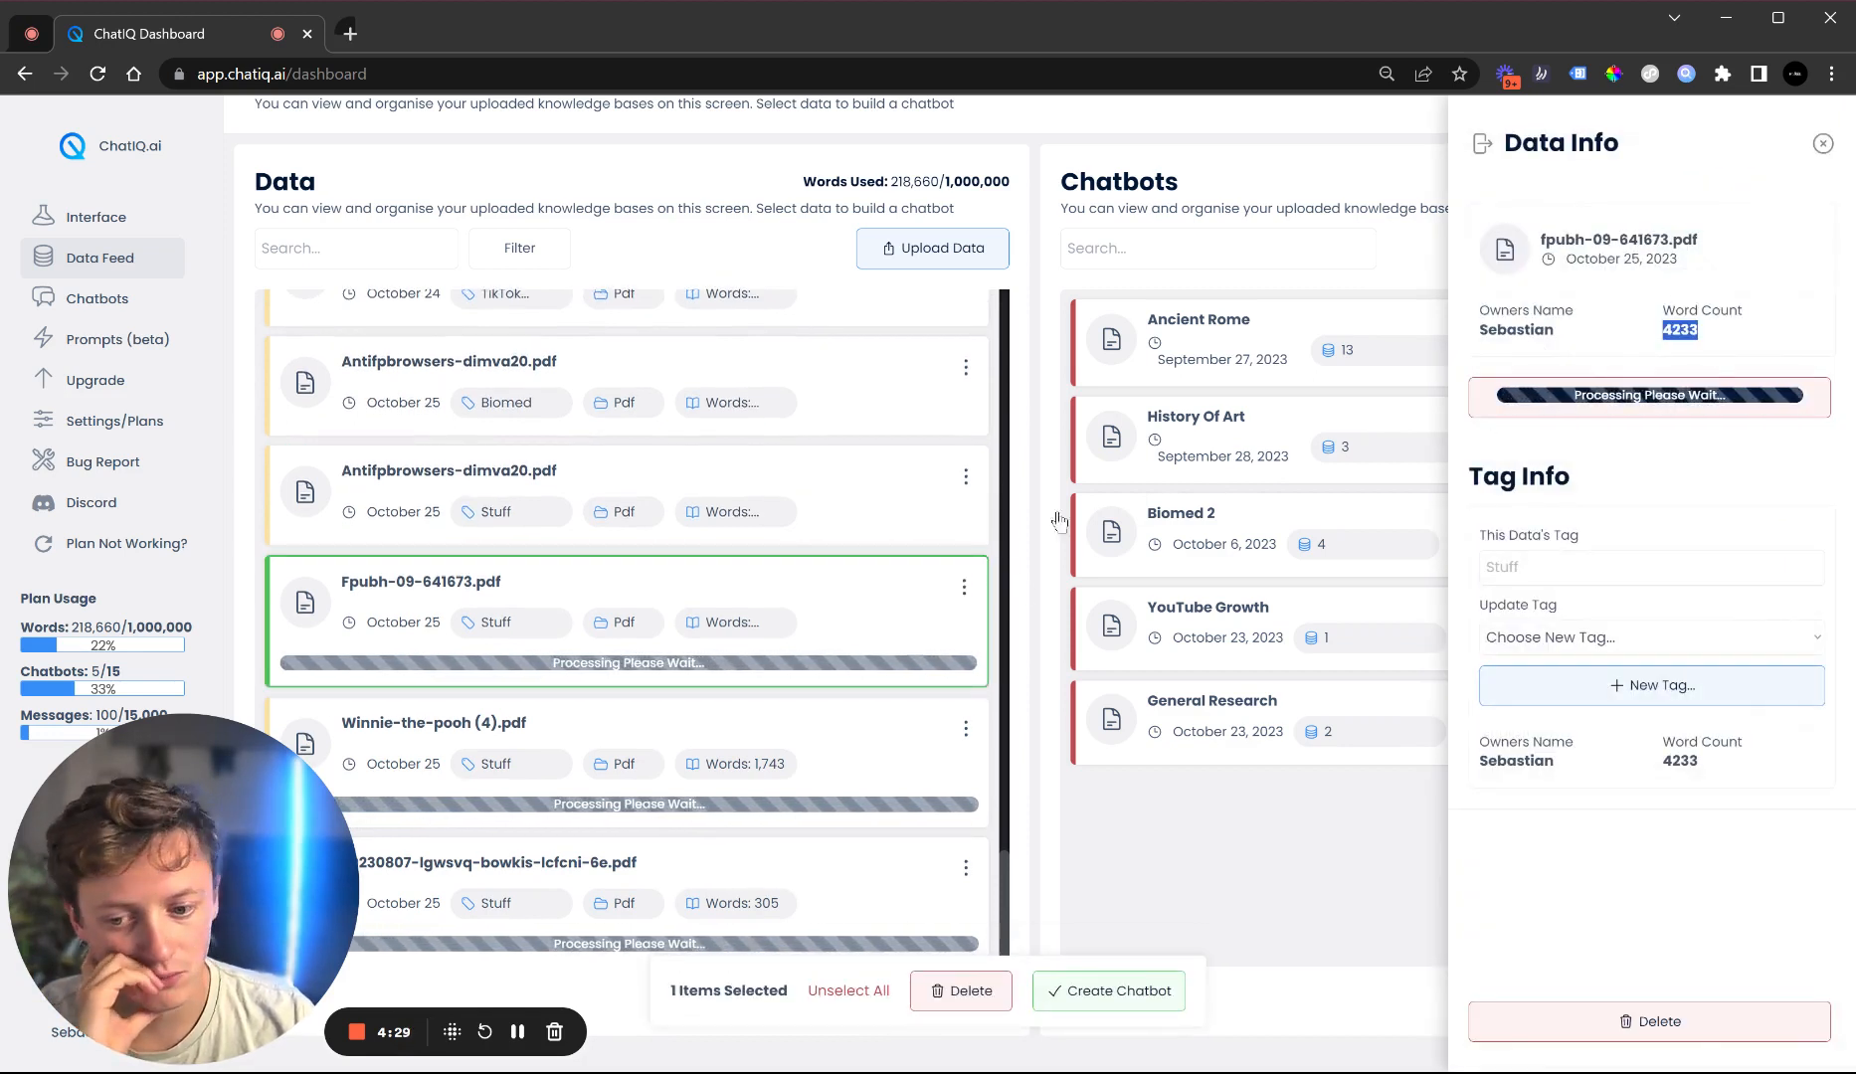
left_click(851, 579)
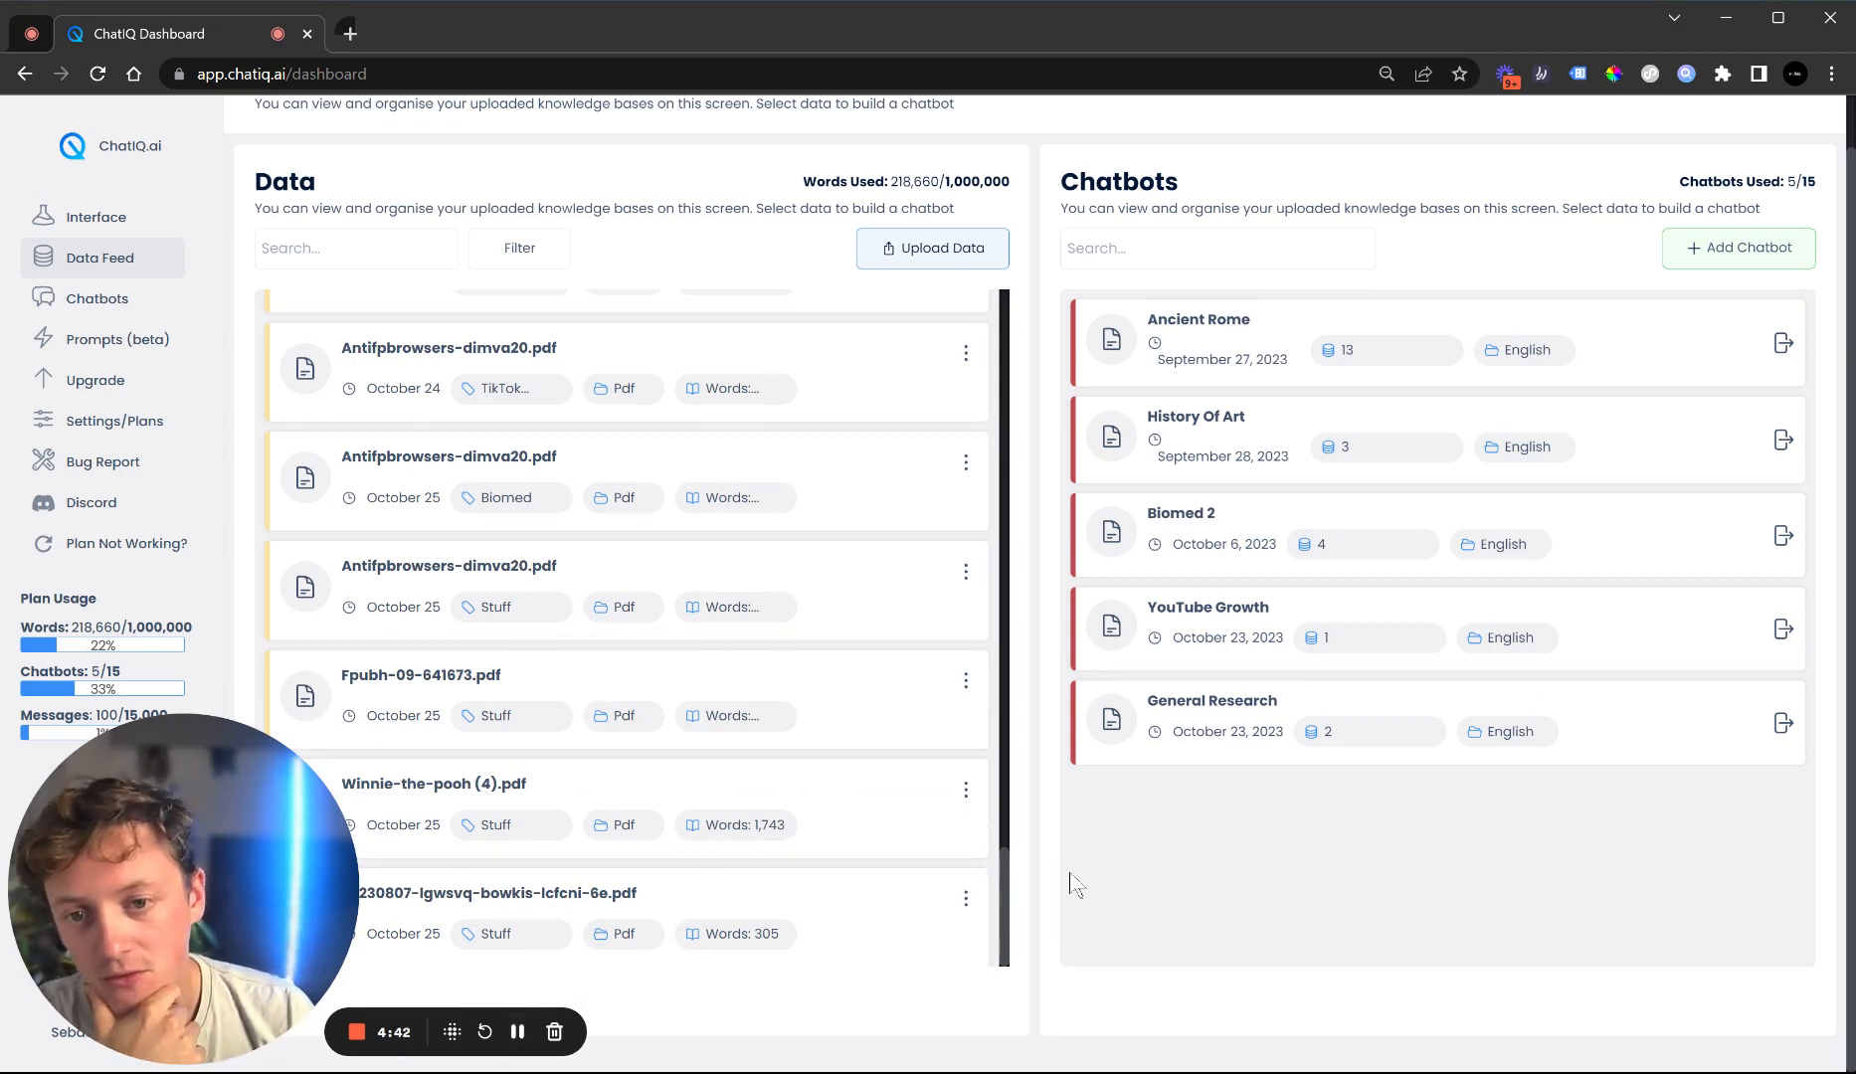
- Look through the uploaded data list, comparing the entries' source types, tags and word counts
scroll(1070, 880, "up", 1)
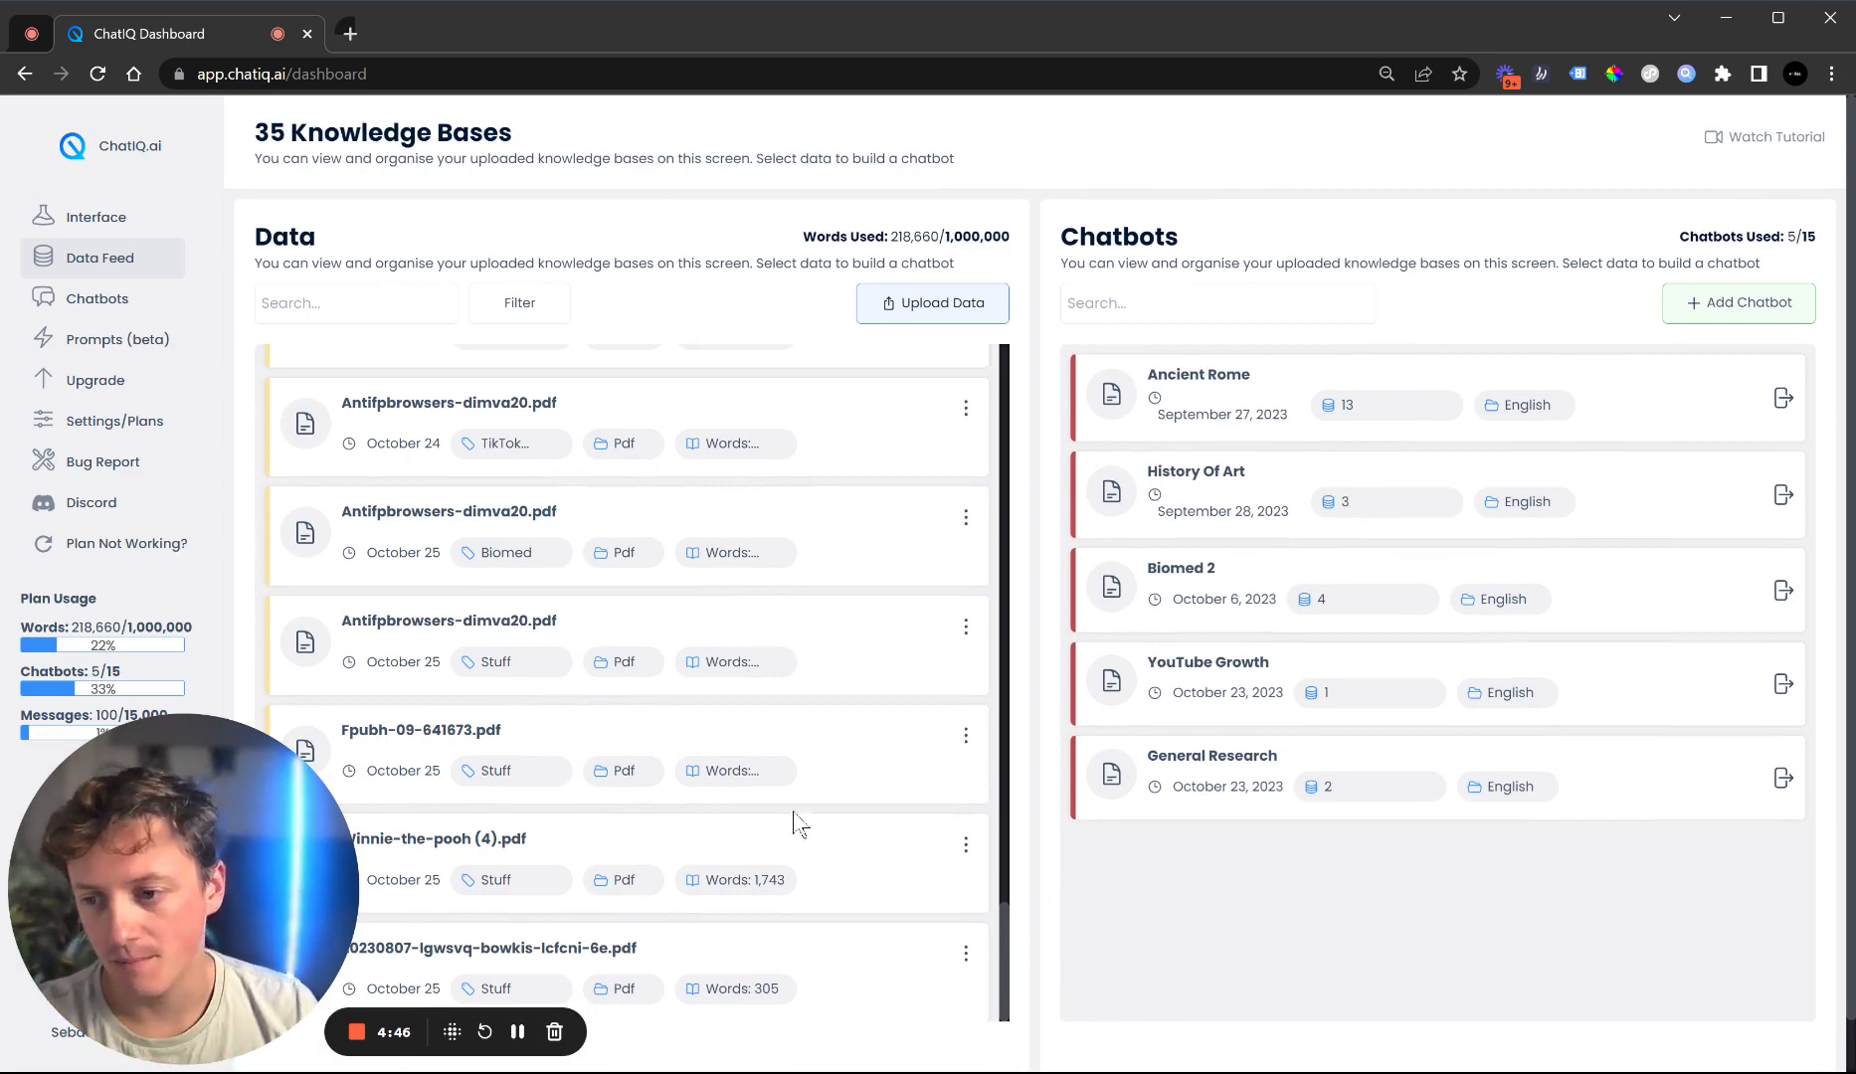
scroll(809, 870, "up", 5)
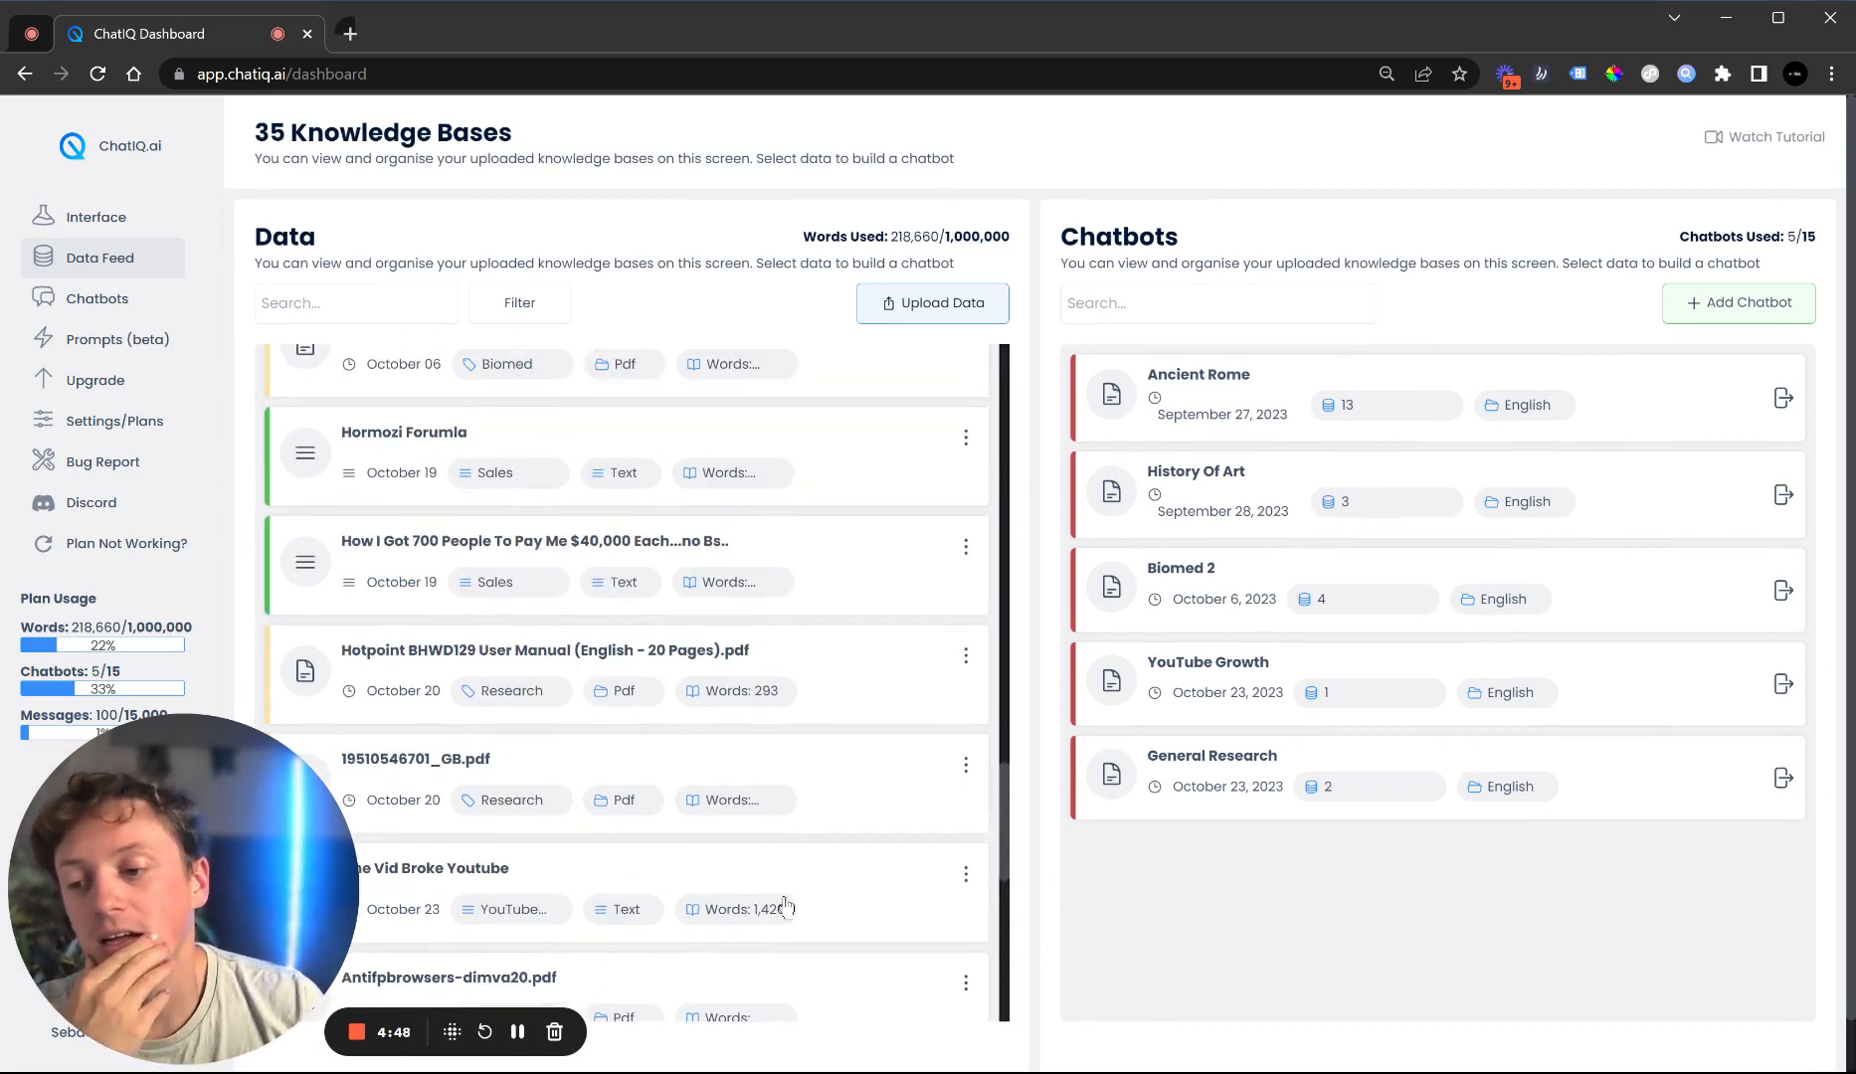
scroll(746, 751, "down", 2)
scroll(746, 750, "up", 8)
scroll(744, 739, "down", 4)
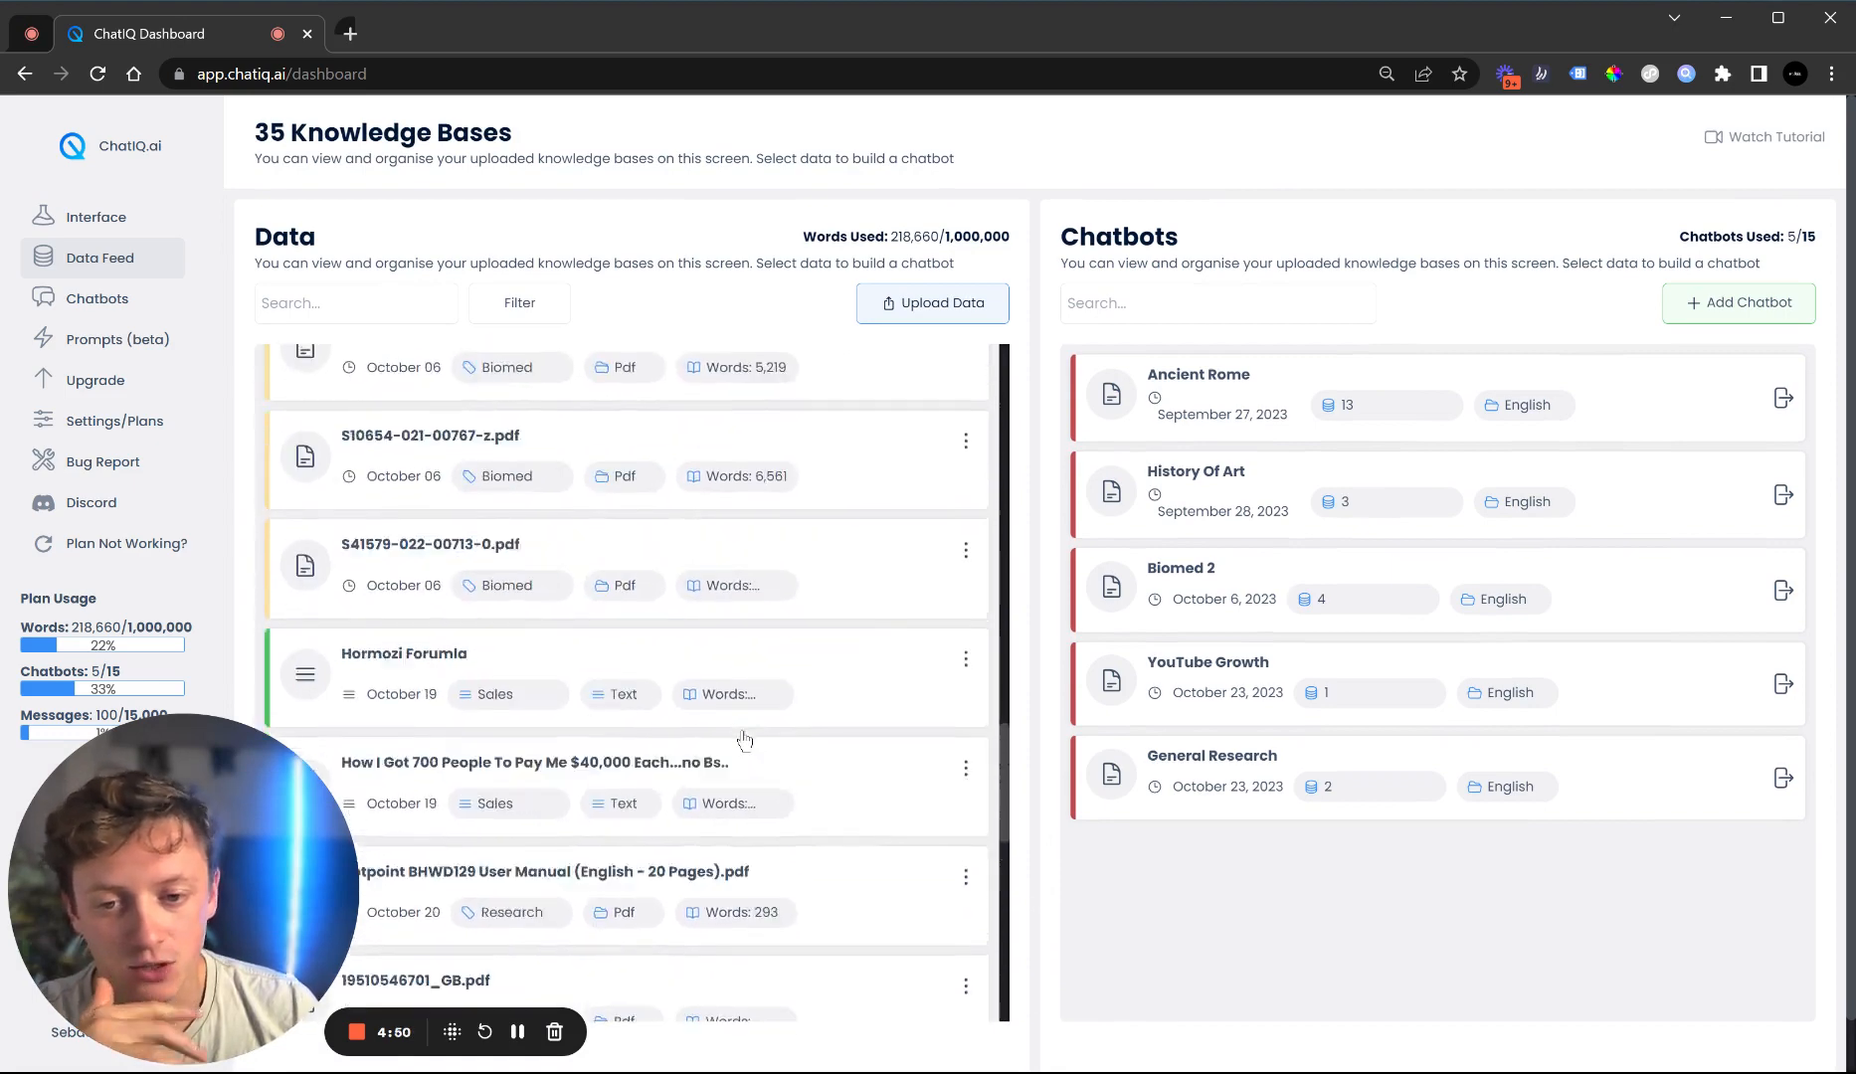
scroll(744, 739, "up", 10)
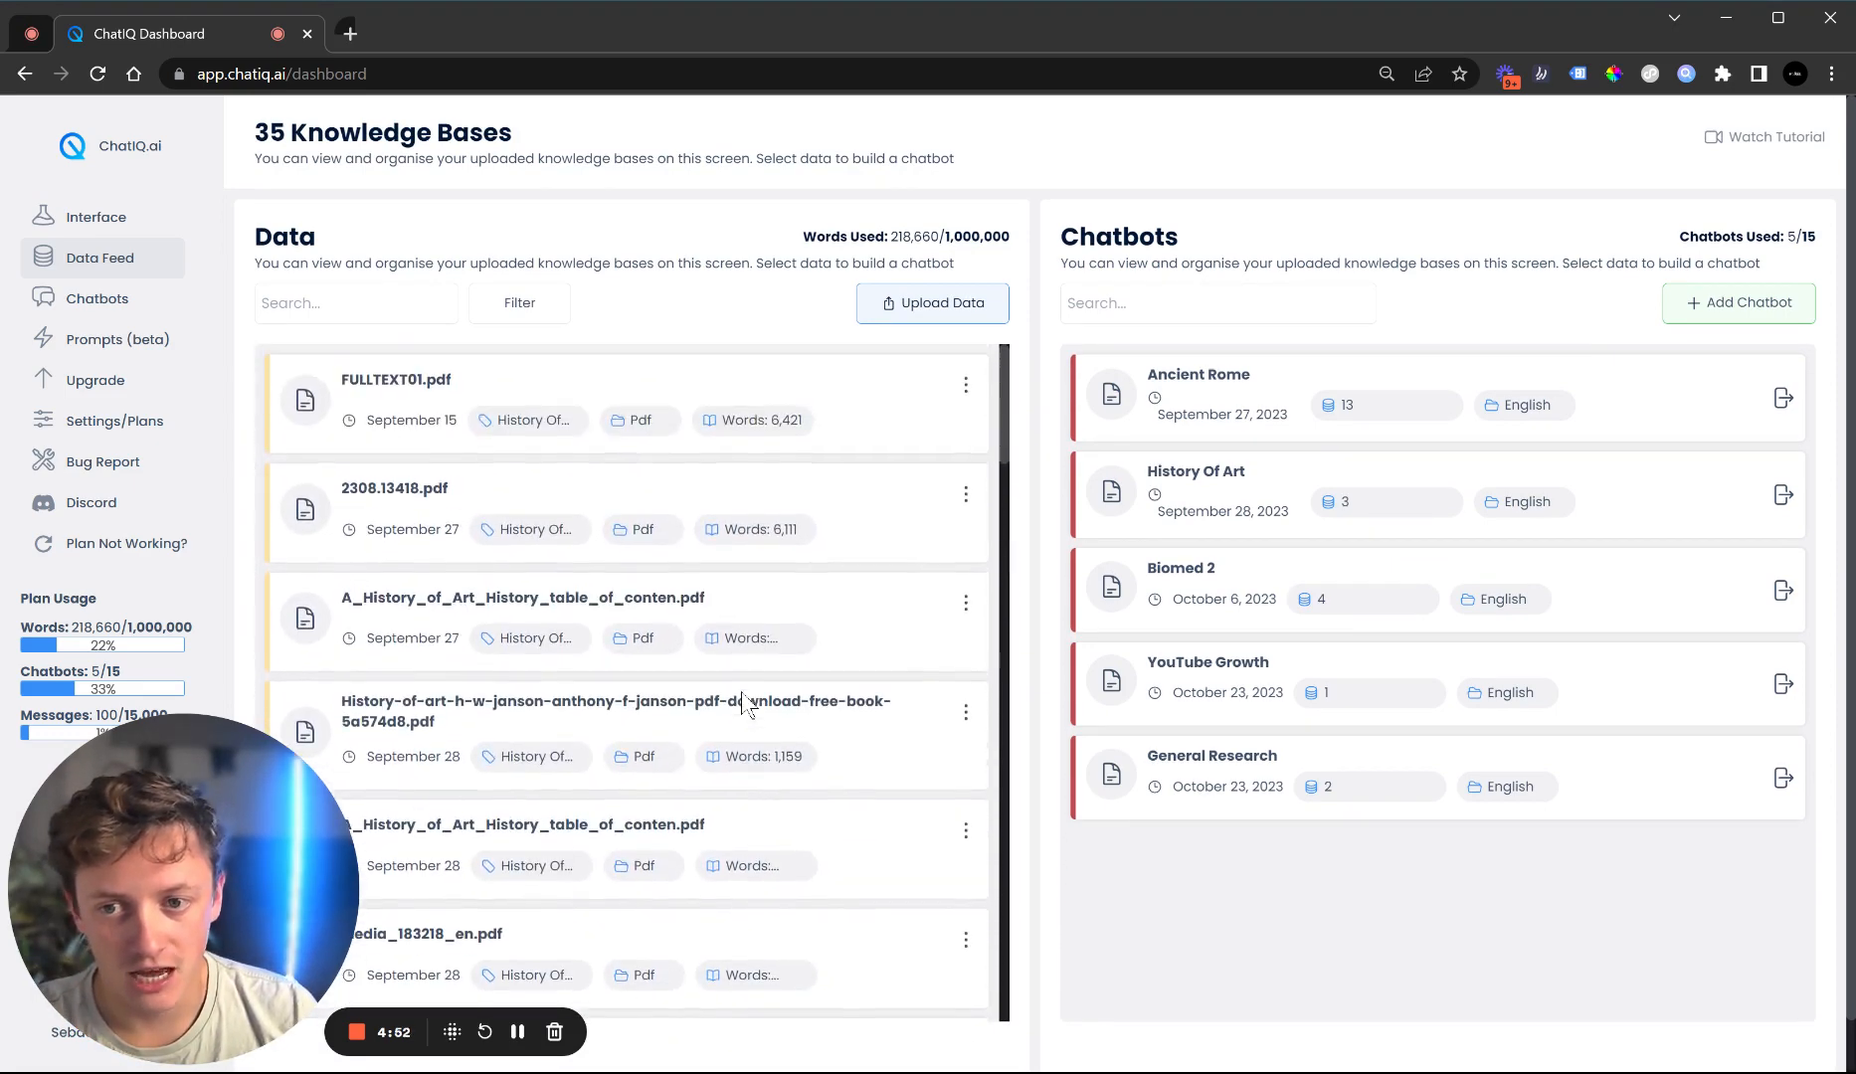
scroll(687, 687, "down", 15)
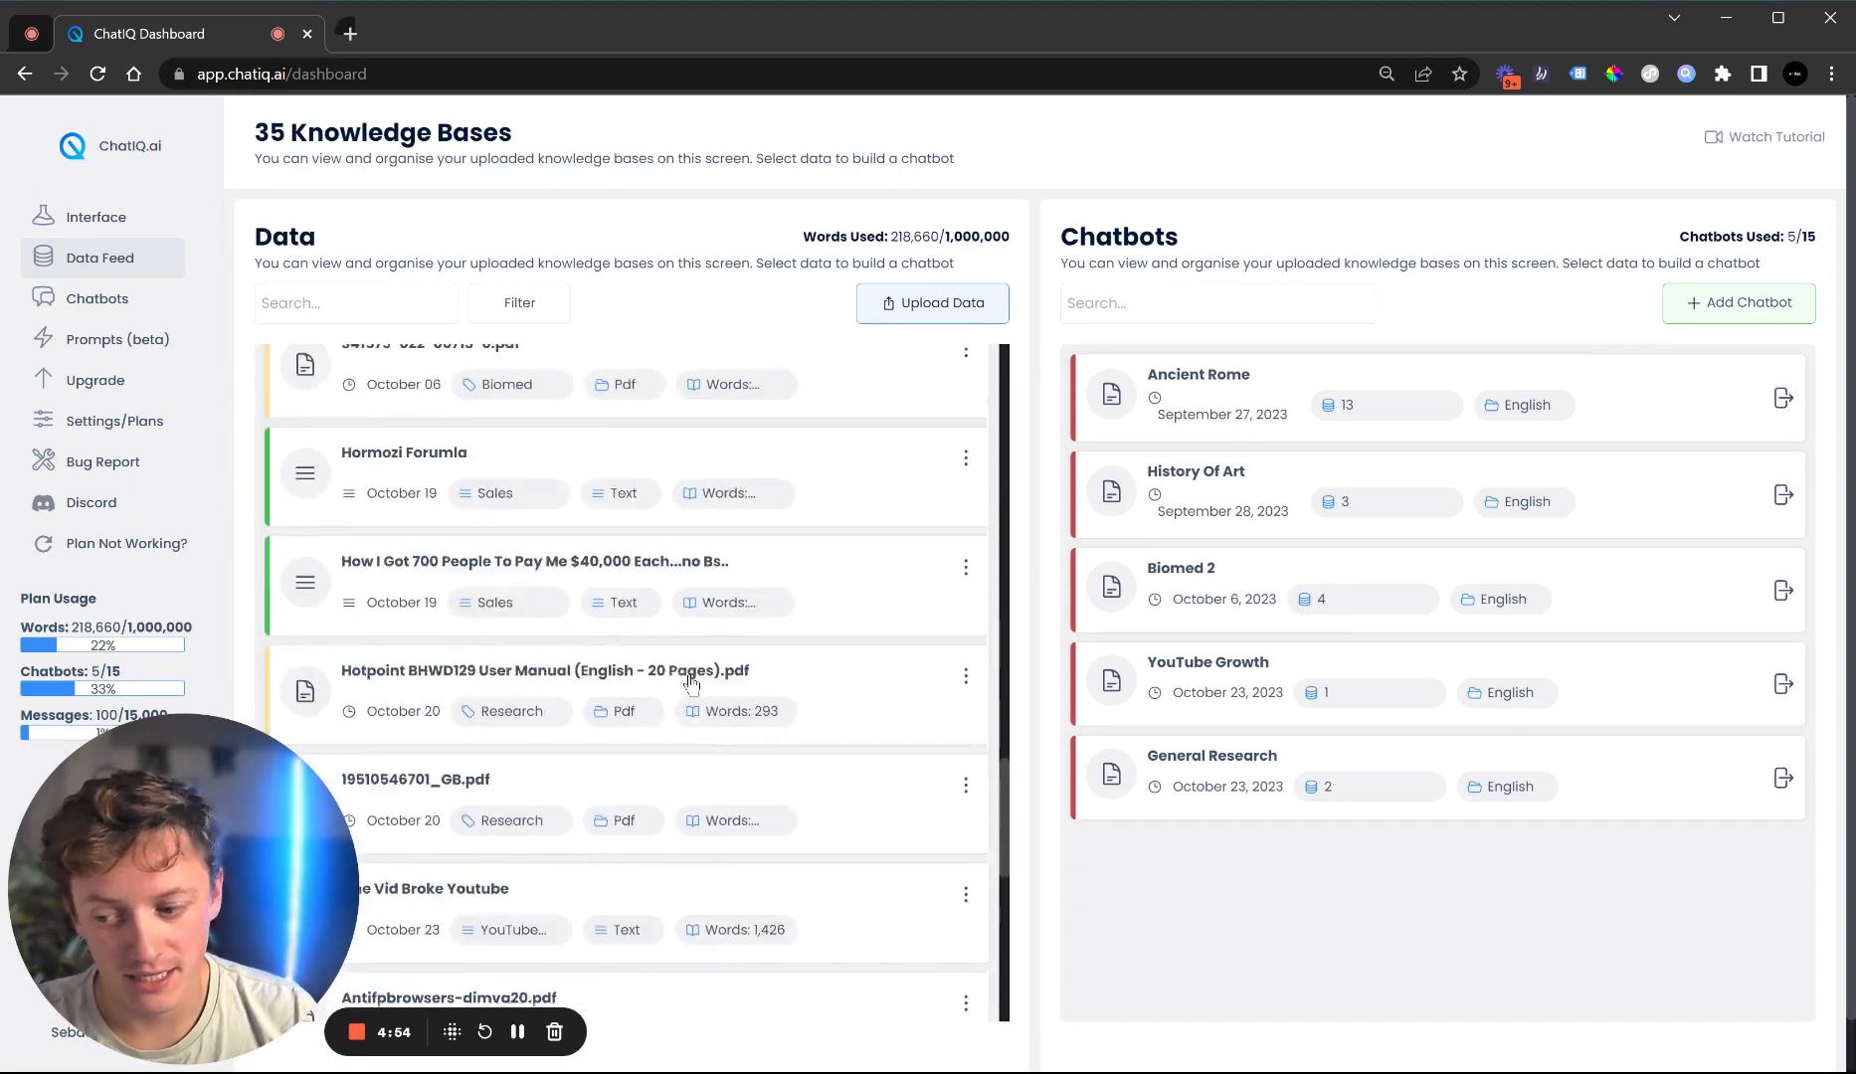
scroll(766, 796, "up", 5)
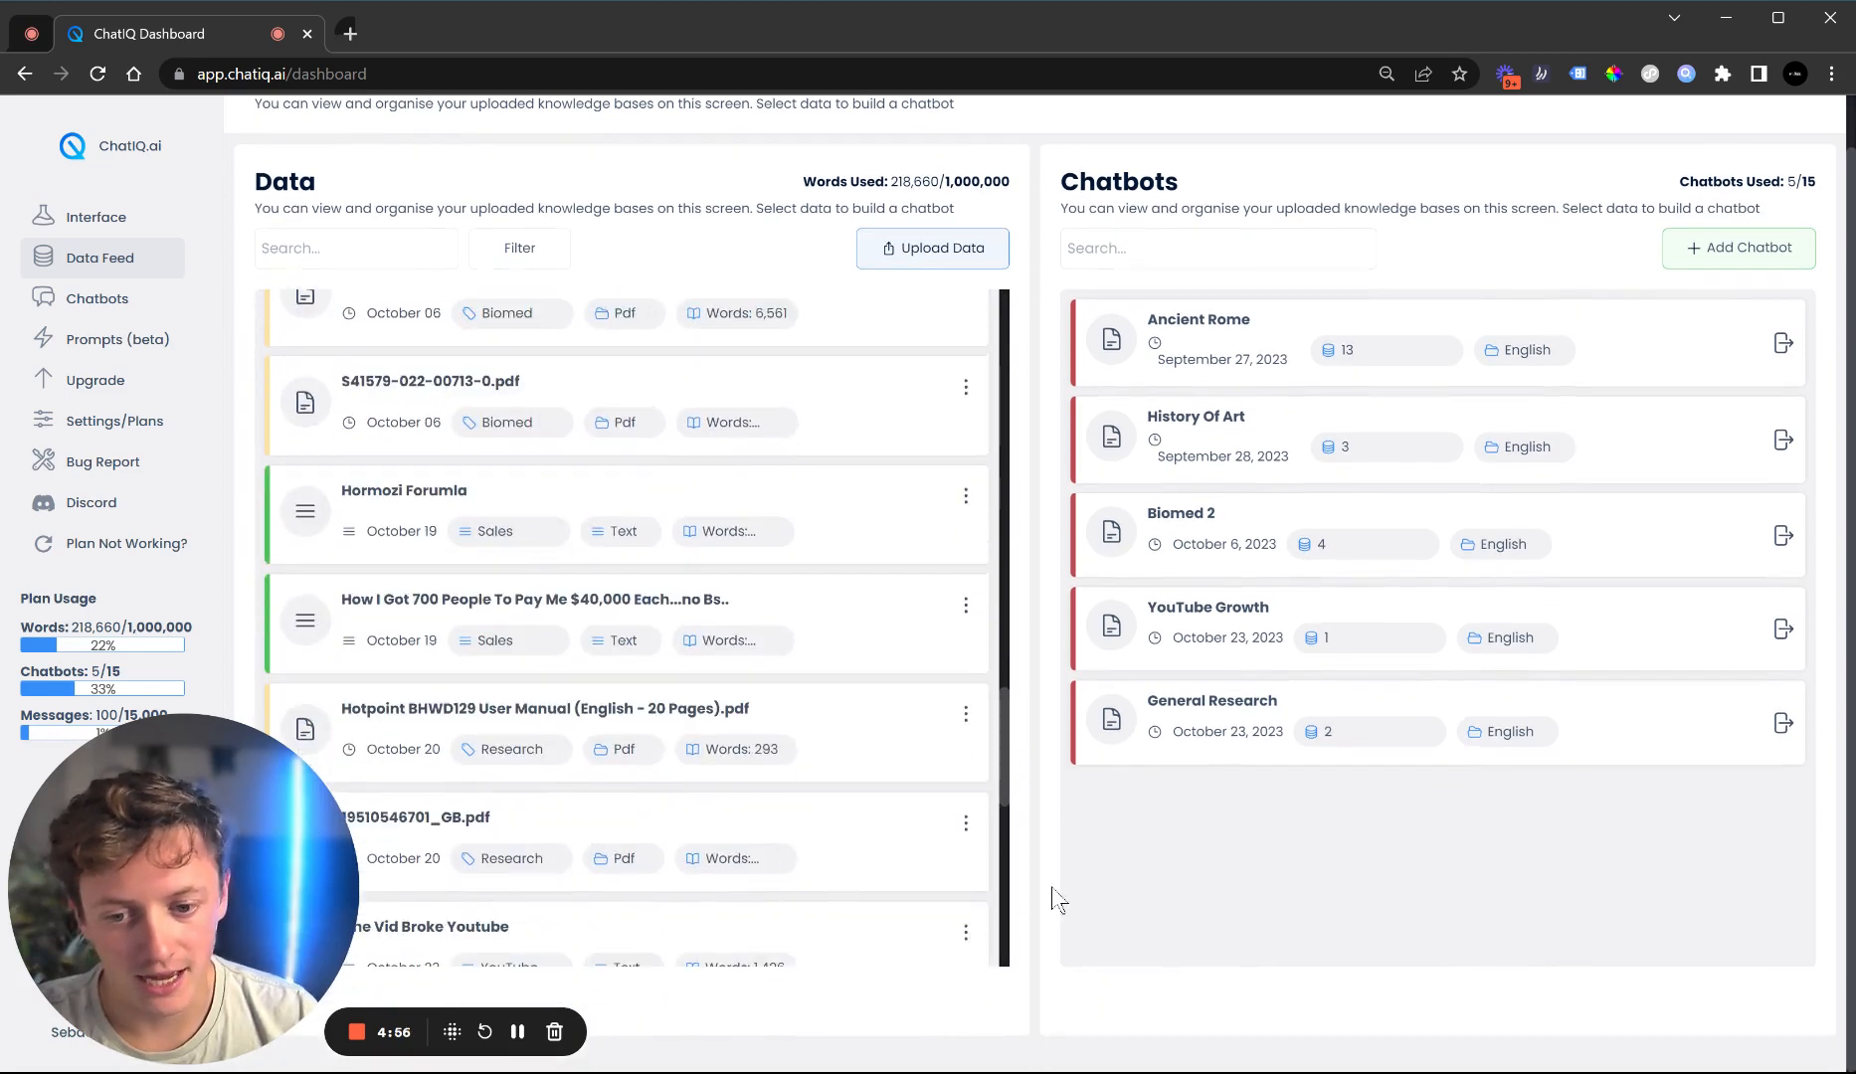
- Select the Hormozi Forumla and How I Got 700 People To Pay Me text entries together, and deselect both
left_click(731, 656)
left_click(736, 562)
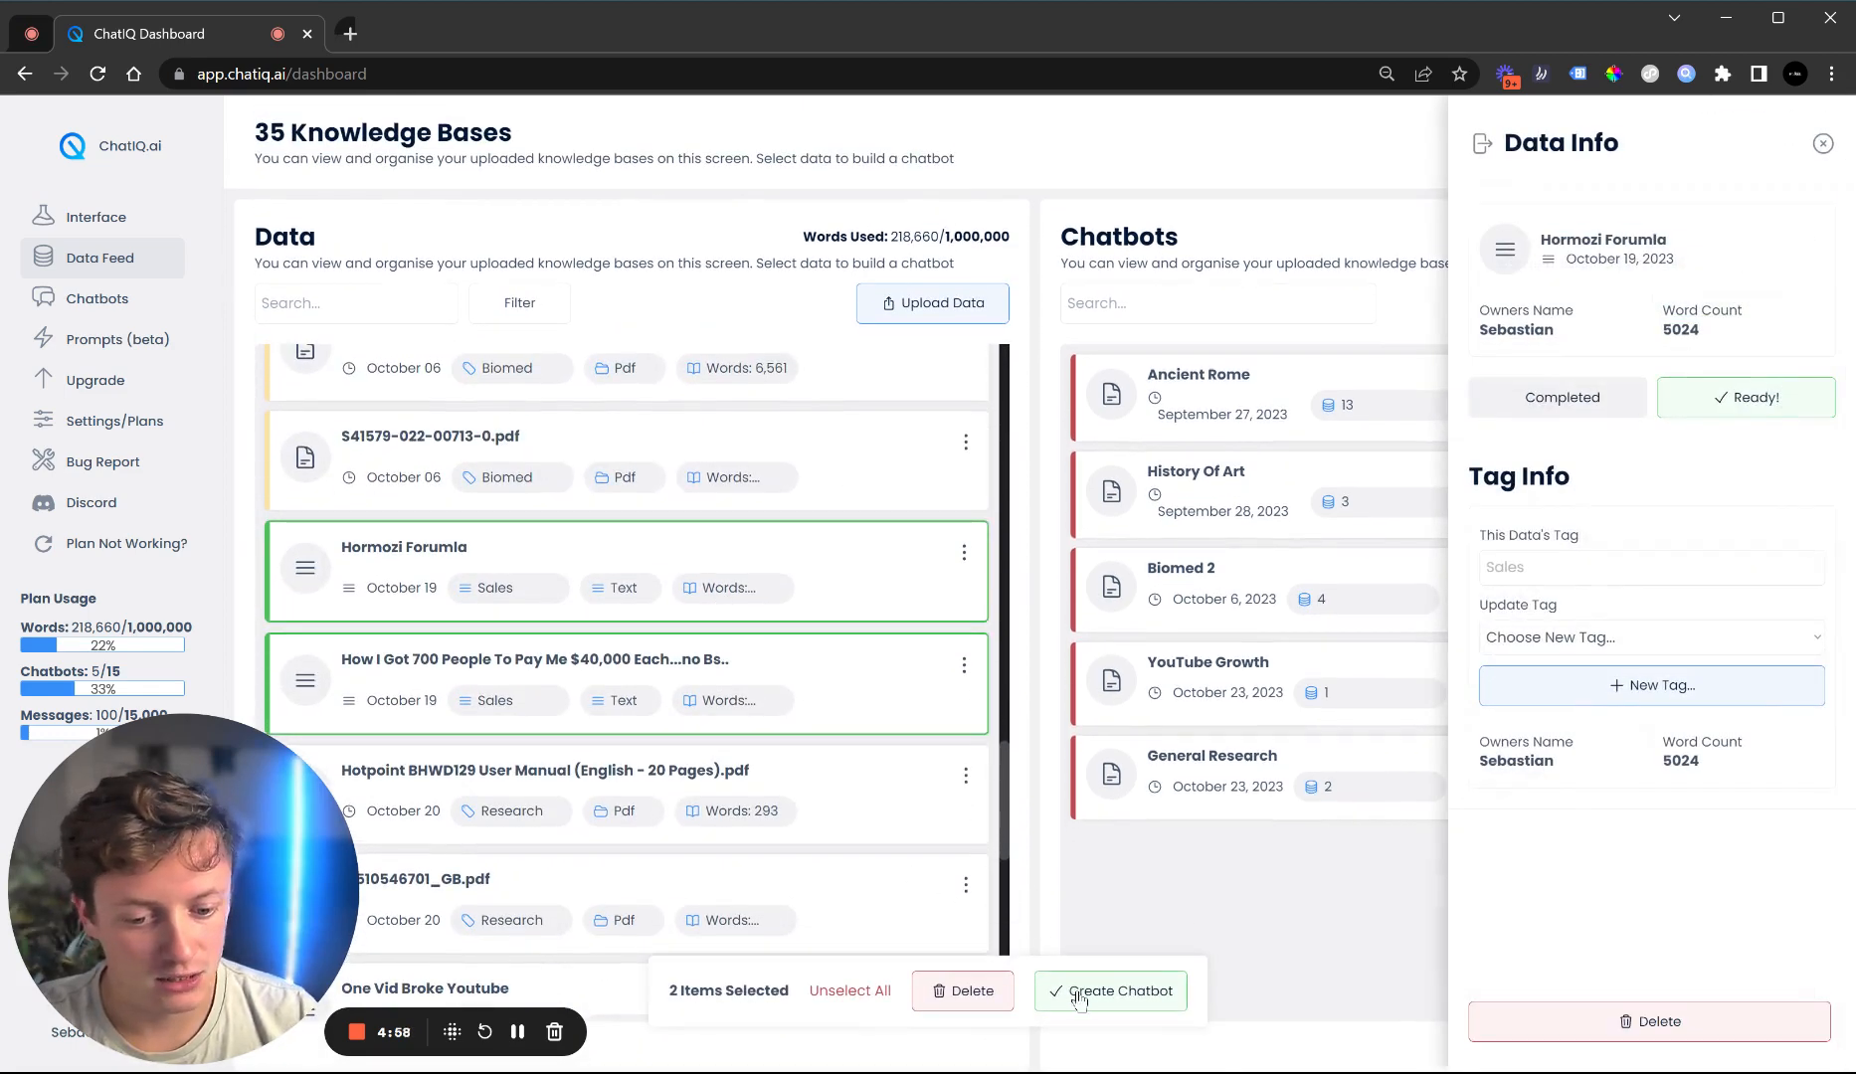
left_click(870, 711)
left_click(831, 593)
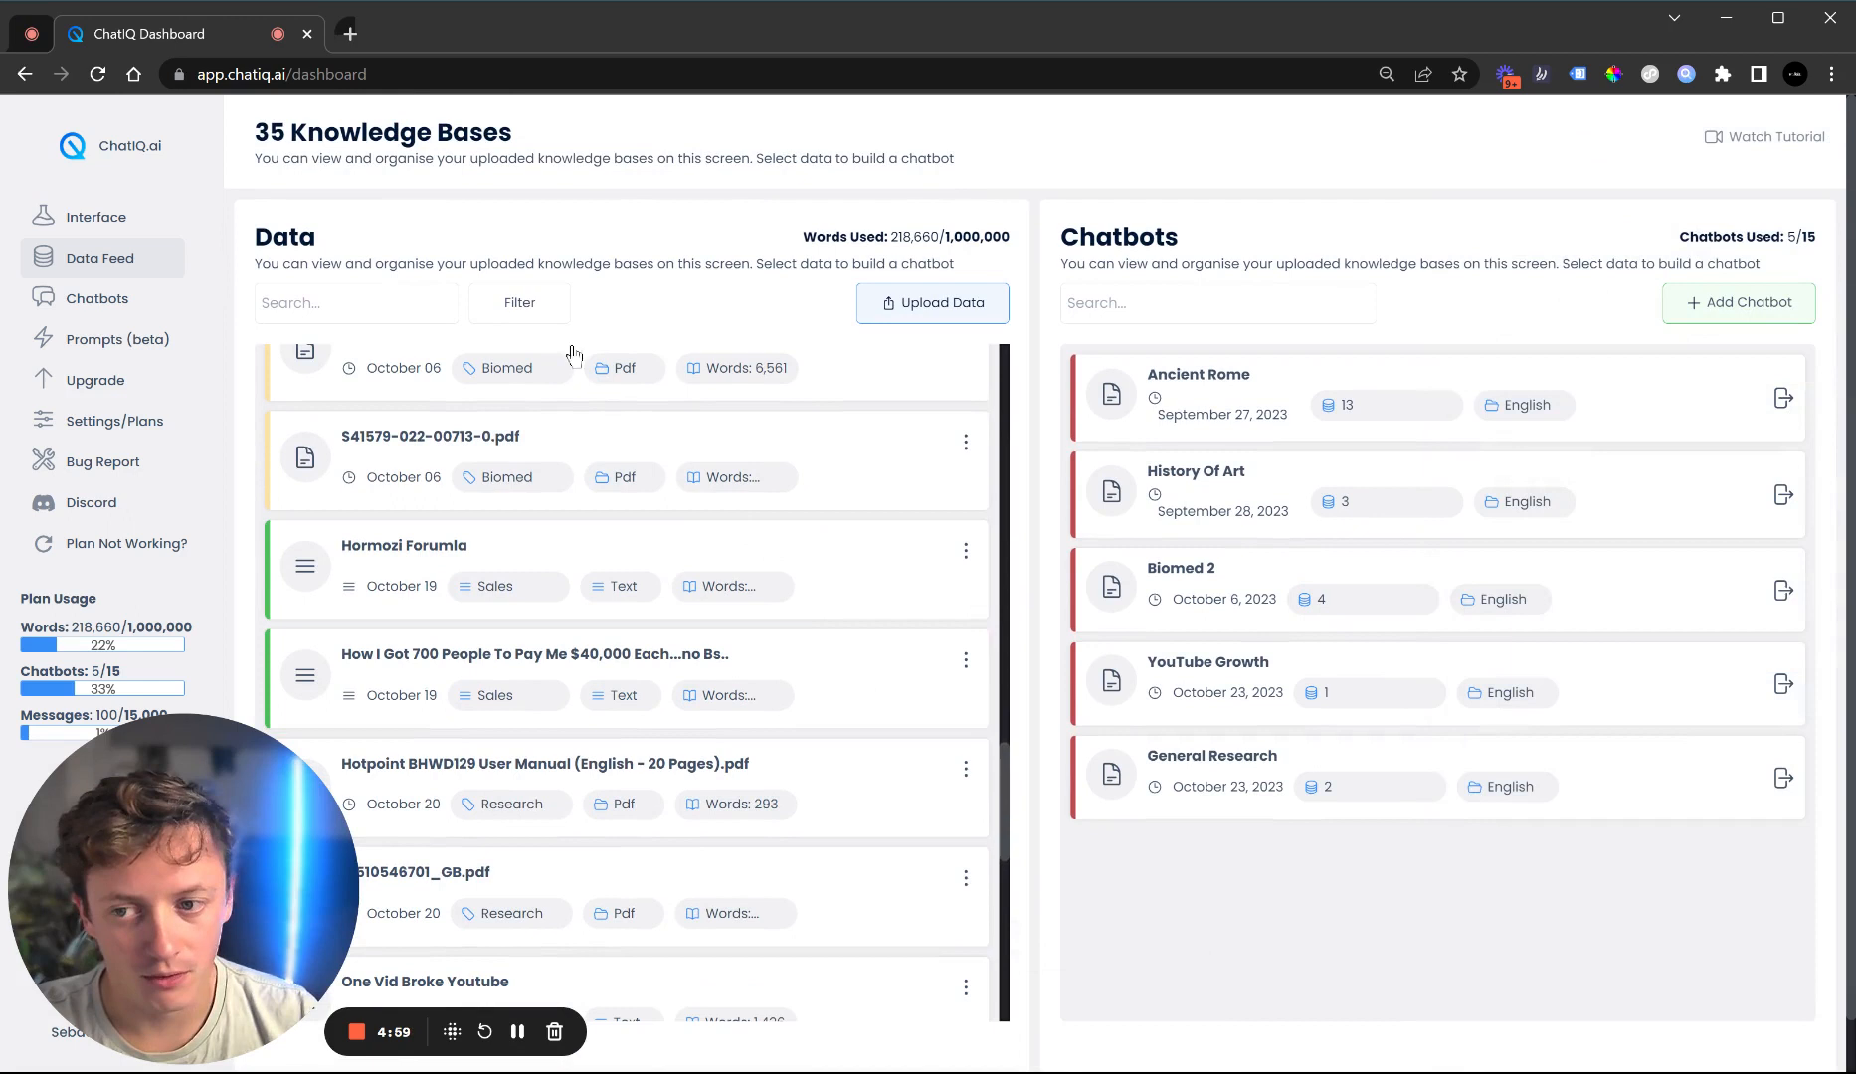
- Filter the data list by the Stuff data tag
left_click(521, 302)
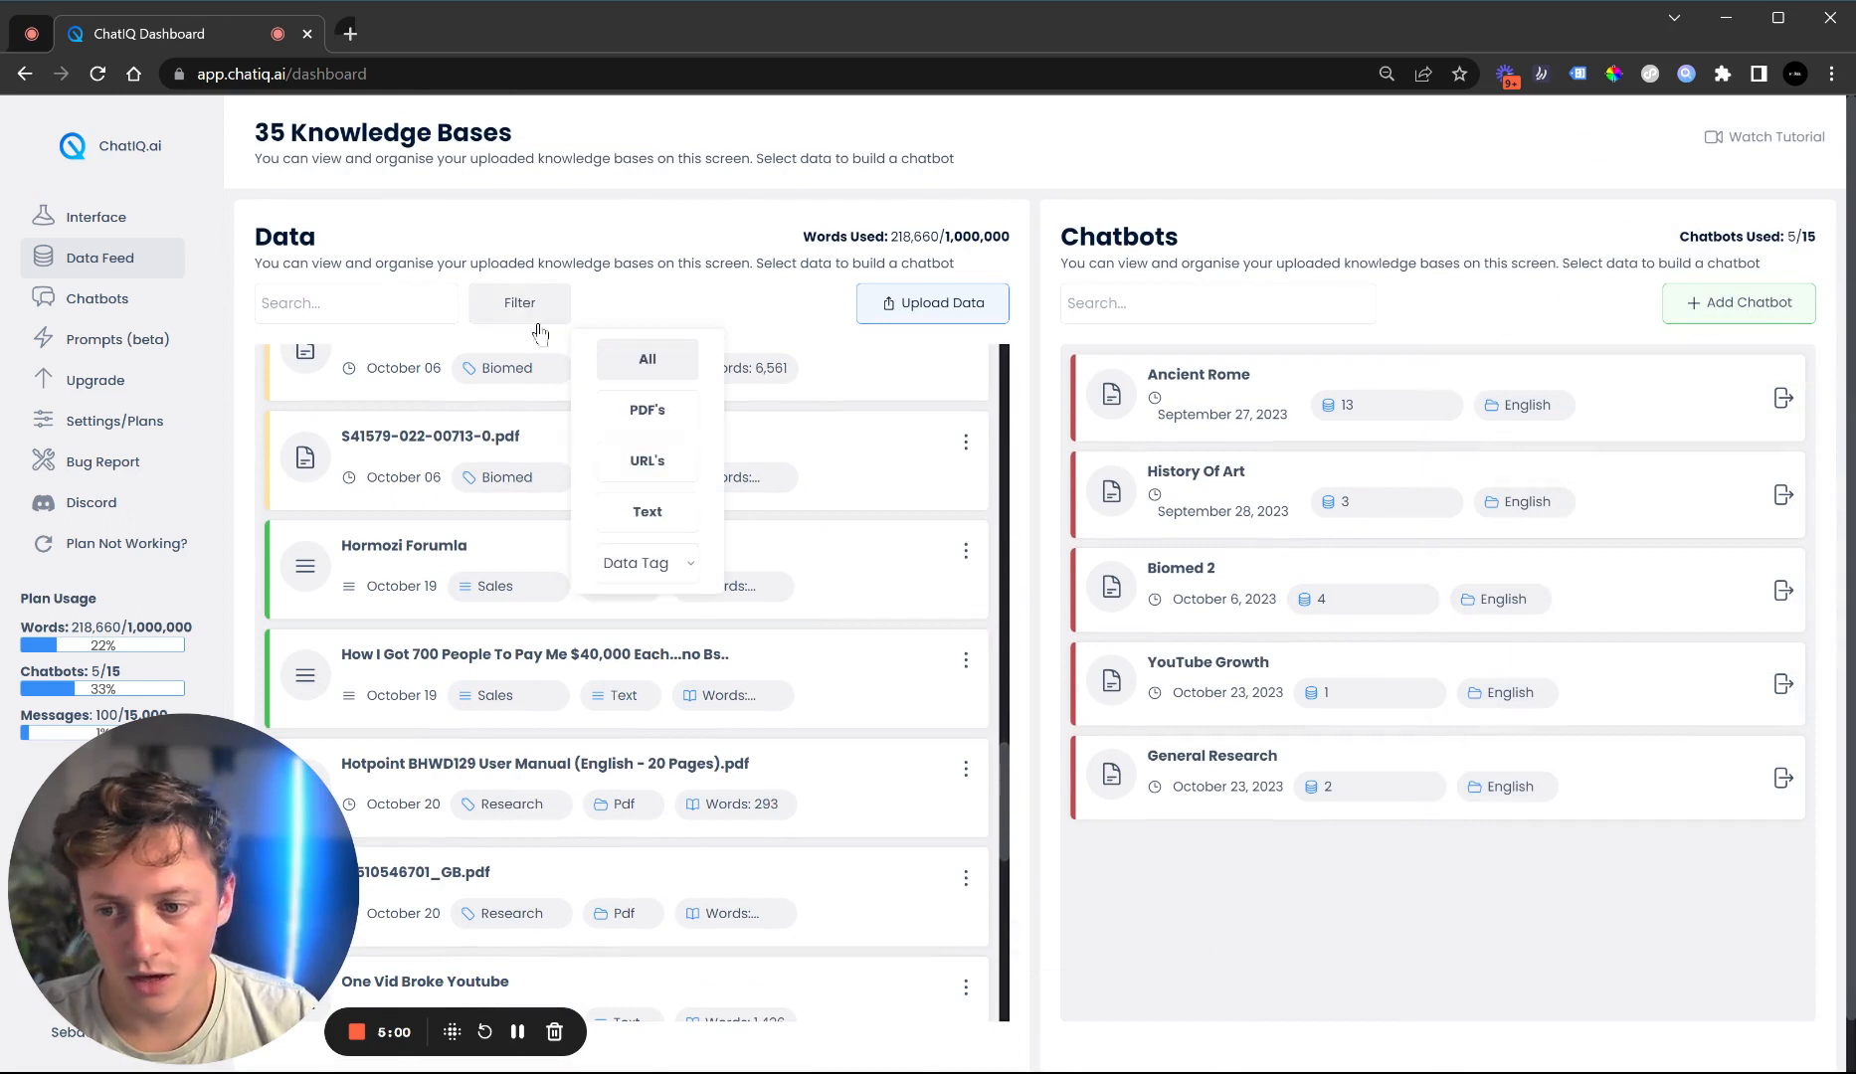
left_click(630, 807)
left_click(728, 842)
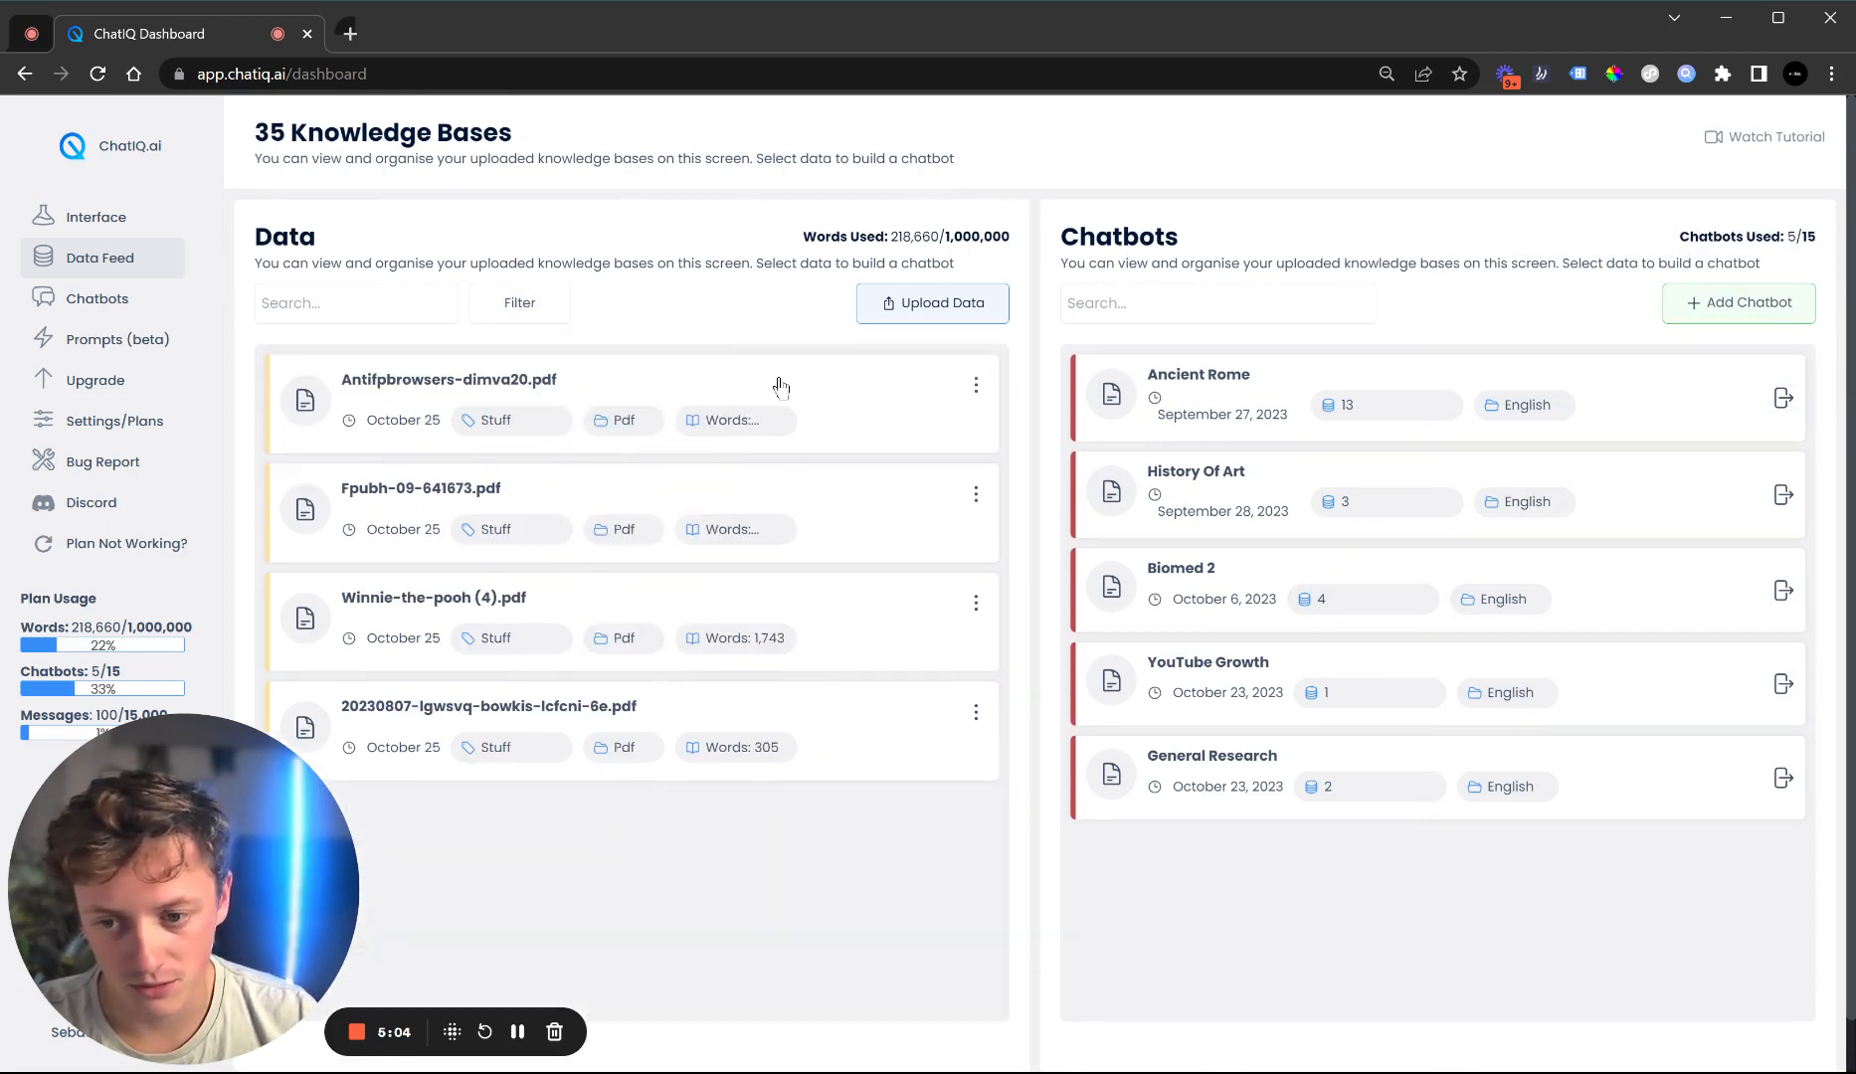